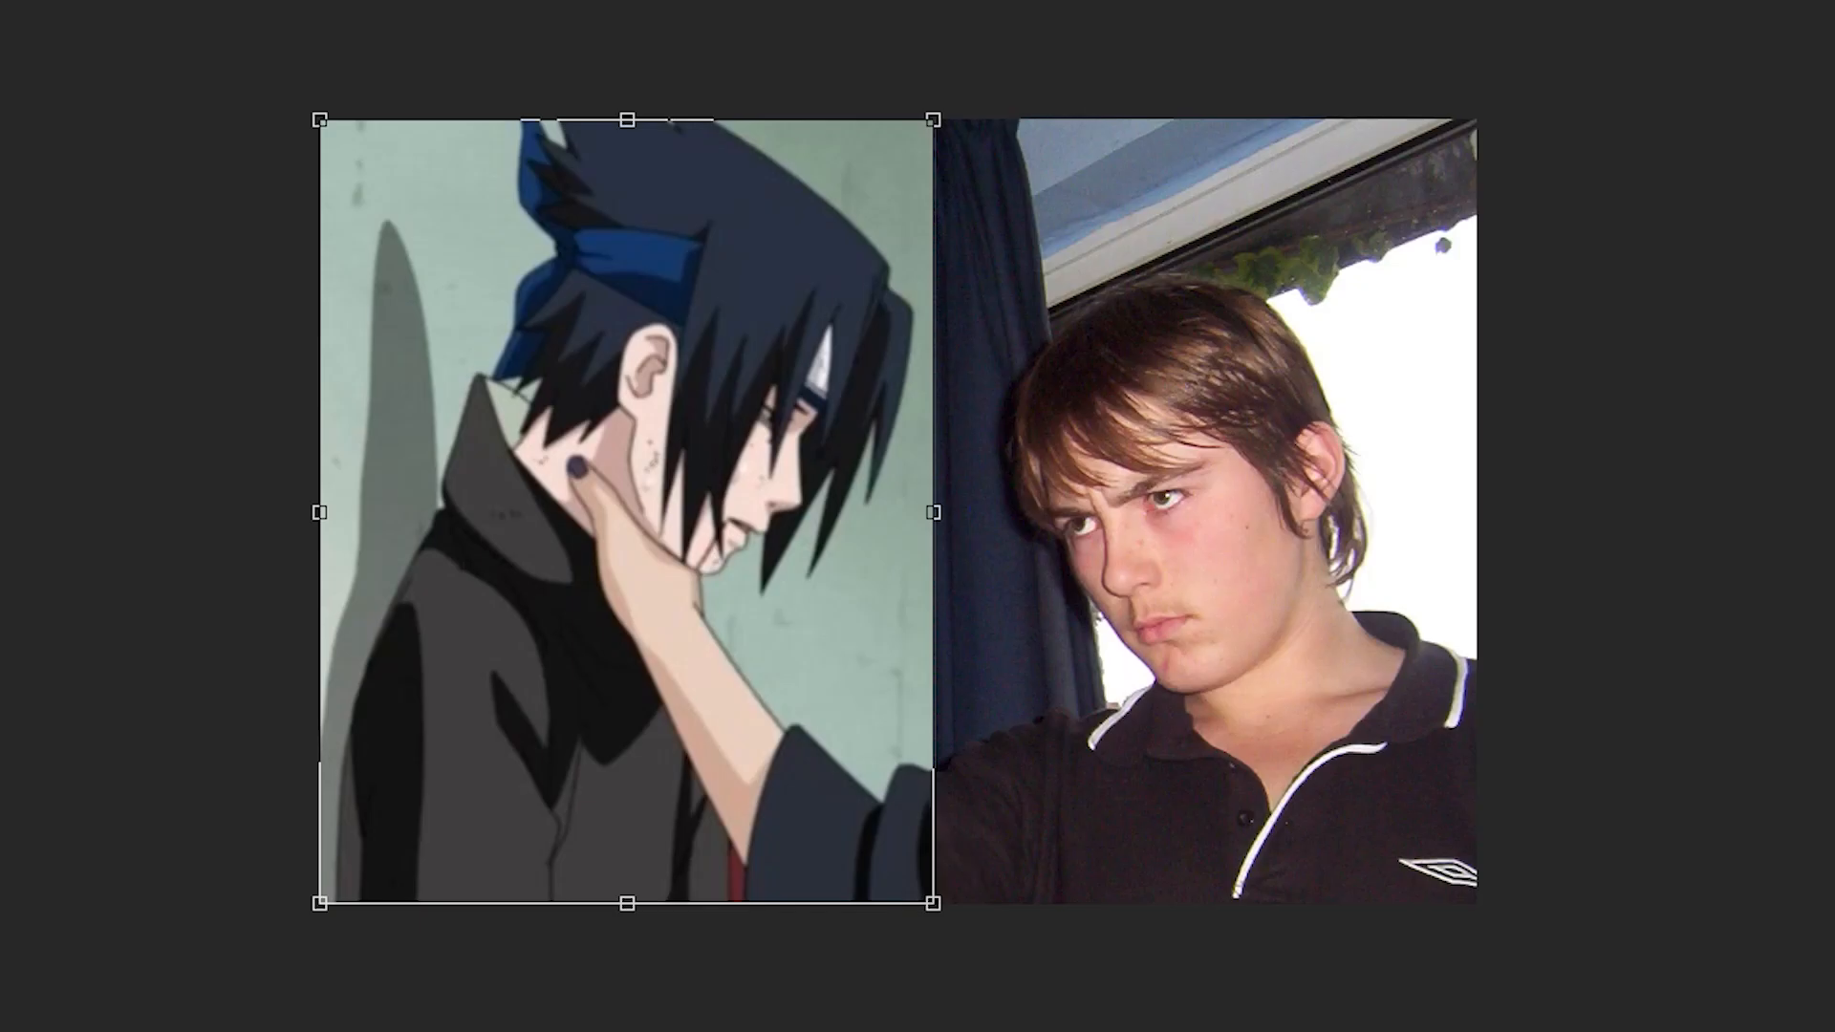
Step: Place the interrogationscene image over the background photo and rasterize its layer
{"action": "key", "text": "Return"}
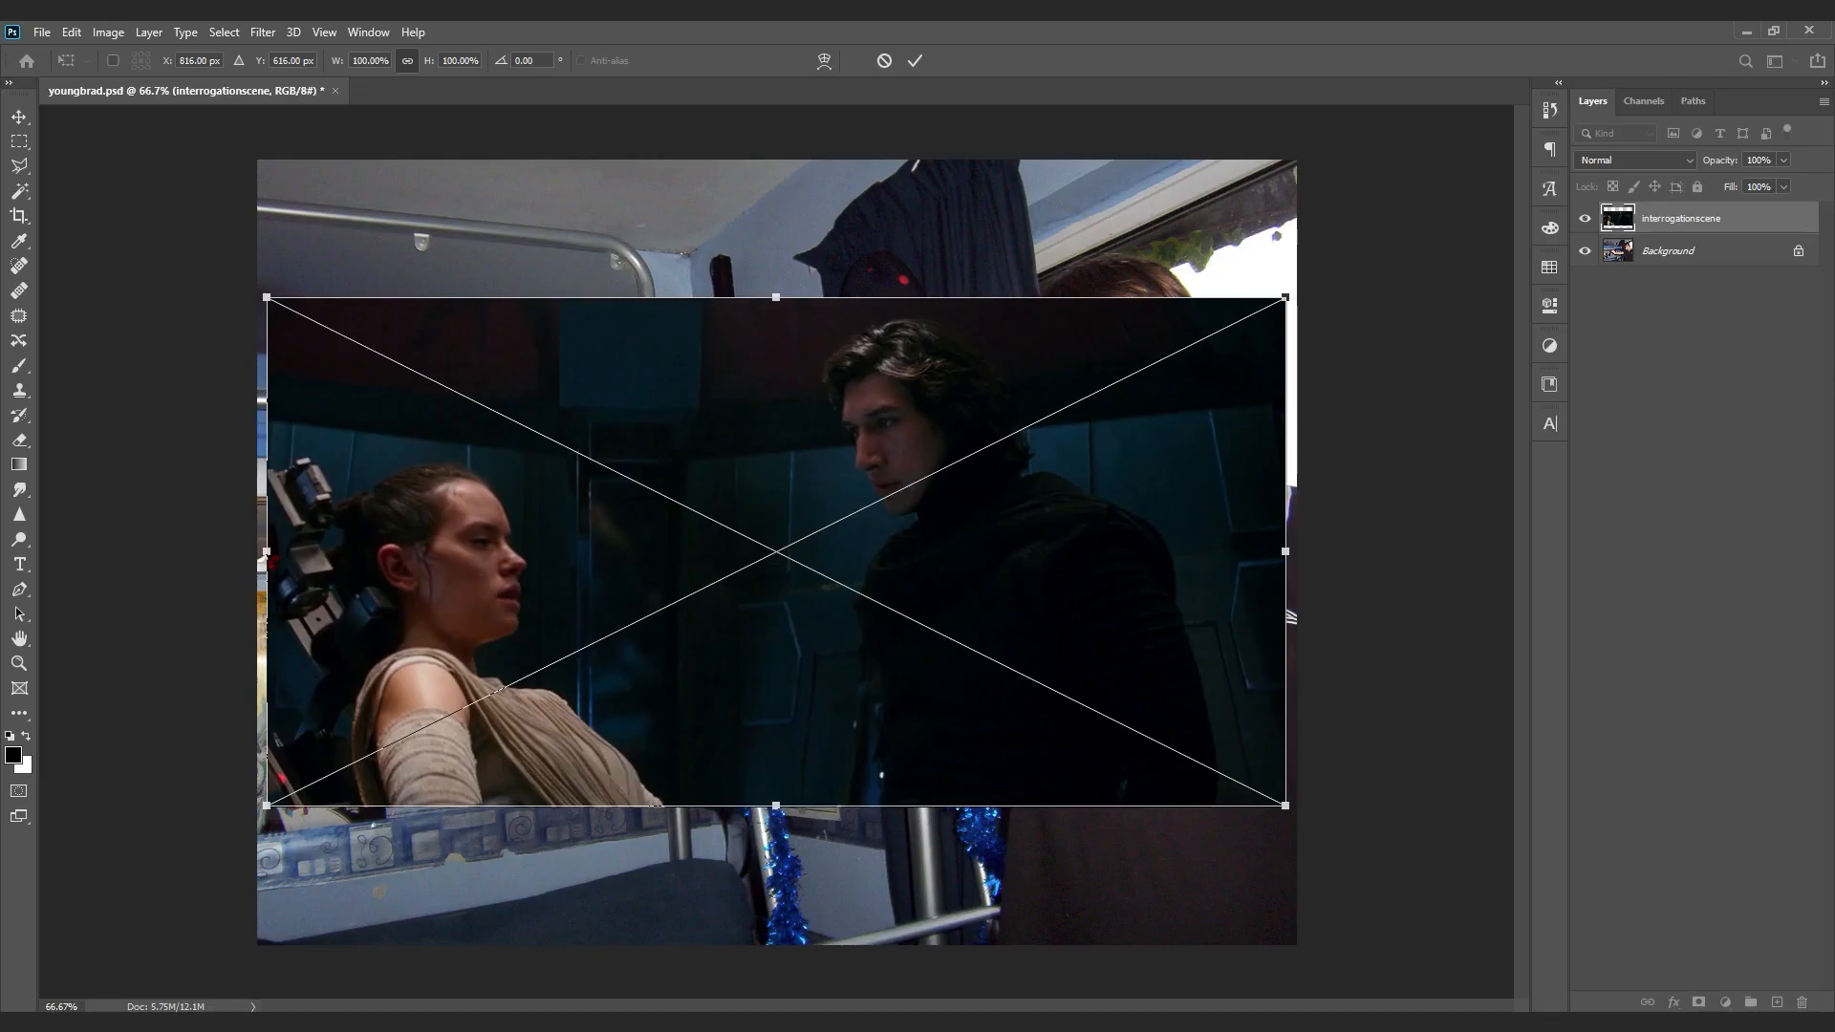
{"action": "key", "text": "Return"}
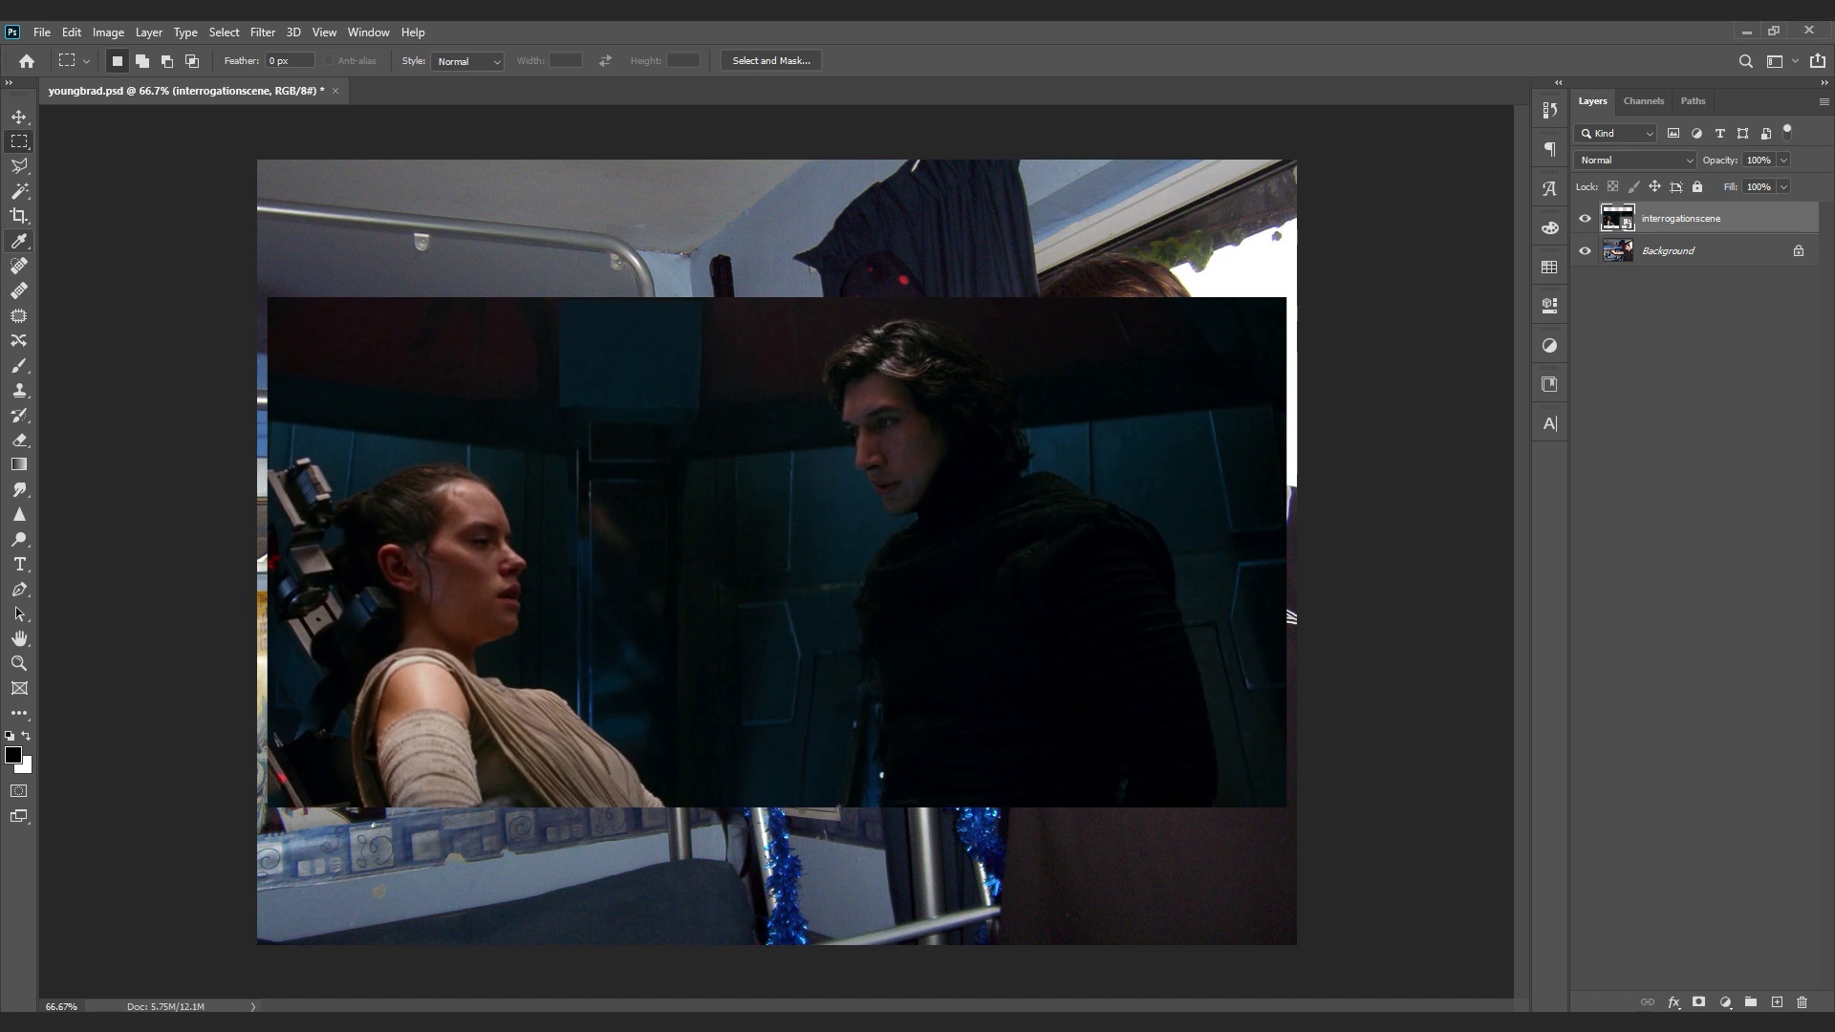
{"action": "left_click", "coordinate": [19, 390]}
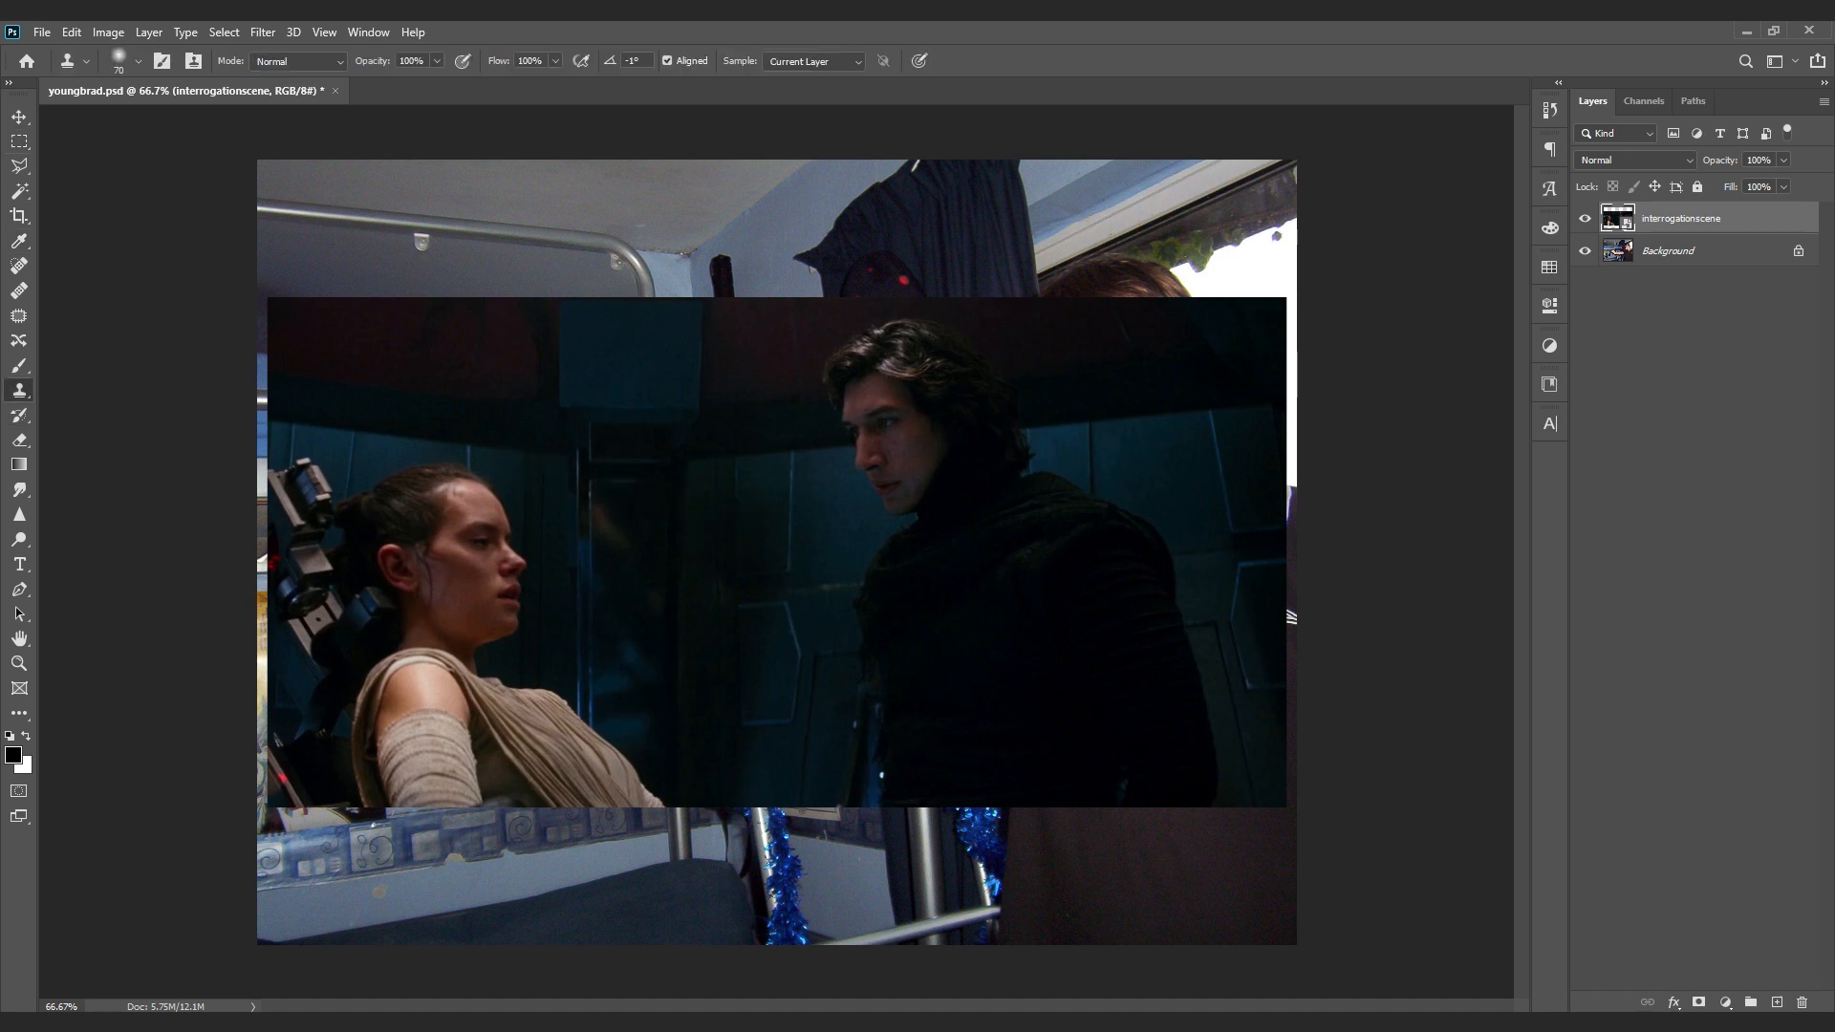
{"action": "right_click", "coordinate": [1666, 218]}
{"action": "left_click", "coordinate": [1529, 445]}
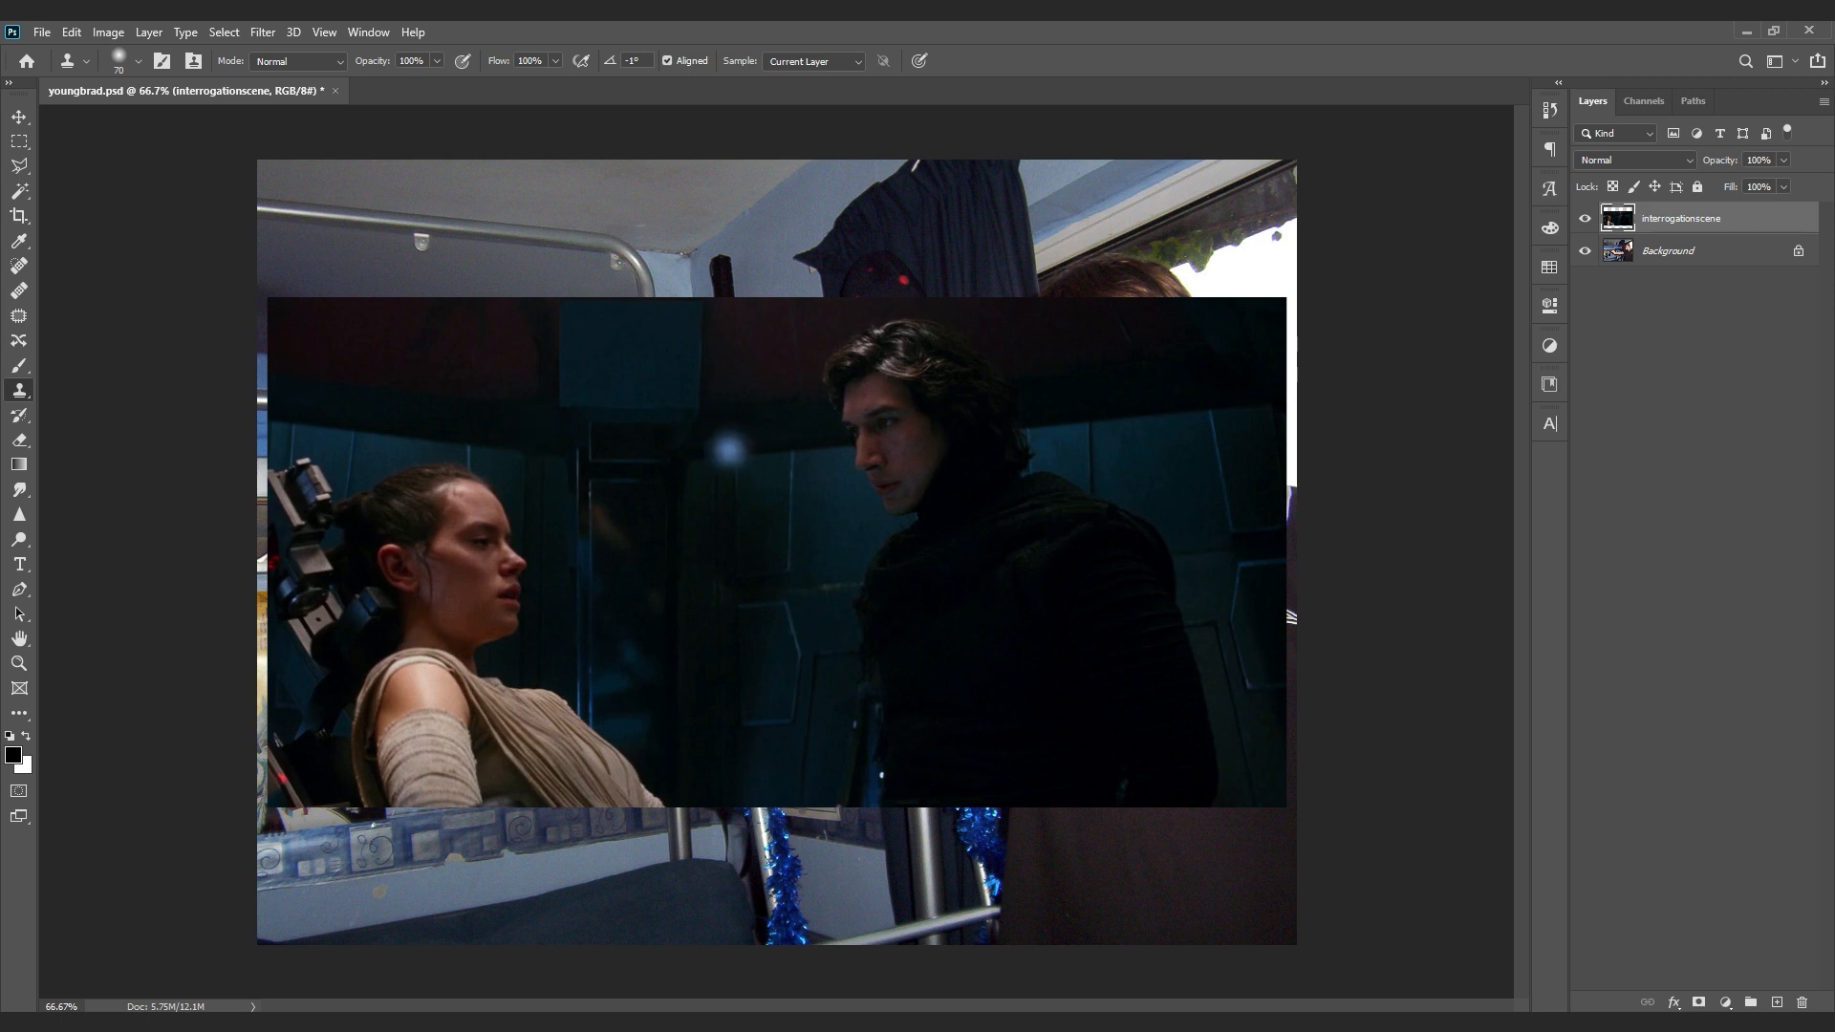
Step: Paint out the standing man's head on the interrogationscene layer with the Clone Stamp at brush size 125, using the surrounding dark wall
{"action": "key", "text": "bracketright"}
{"action": "mouse_move", "coordinate": [872, 449]}
{"action": "left_mouse_down"}
{"action": "mouse_move", "coordinate": [846, 353]}
{"action": "mouse_move", "coordinate": [884, 368]}
{"action": "mouse_move", "coordinate": [903, 445]}
{"action": "mouse_move", "coordinate": [899, 330]}
{"action": "left_mouse_up"}
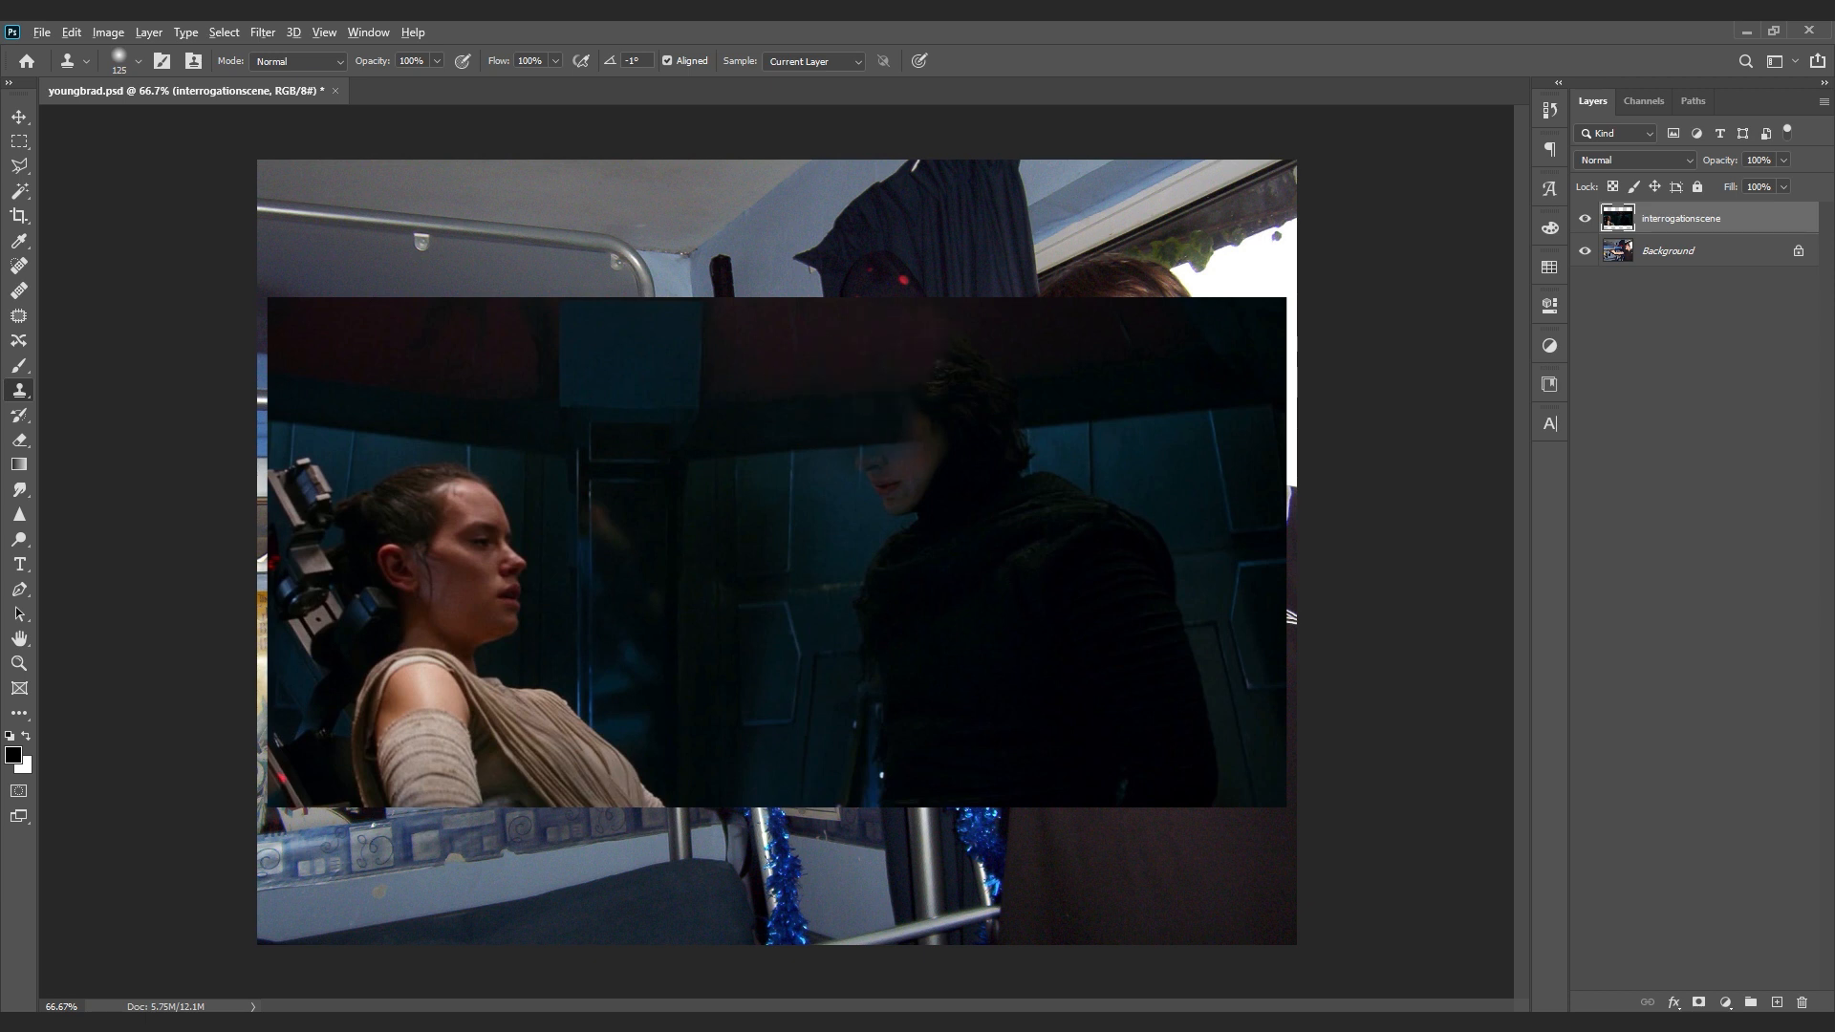
{"action": "left_click", "coordinate": [1003, 442]}
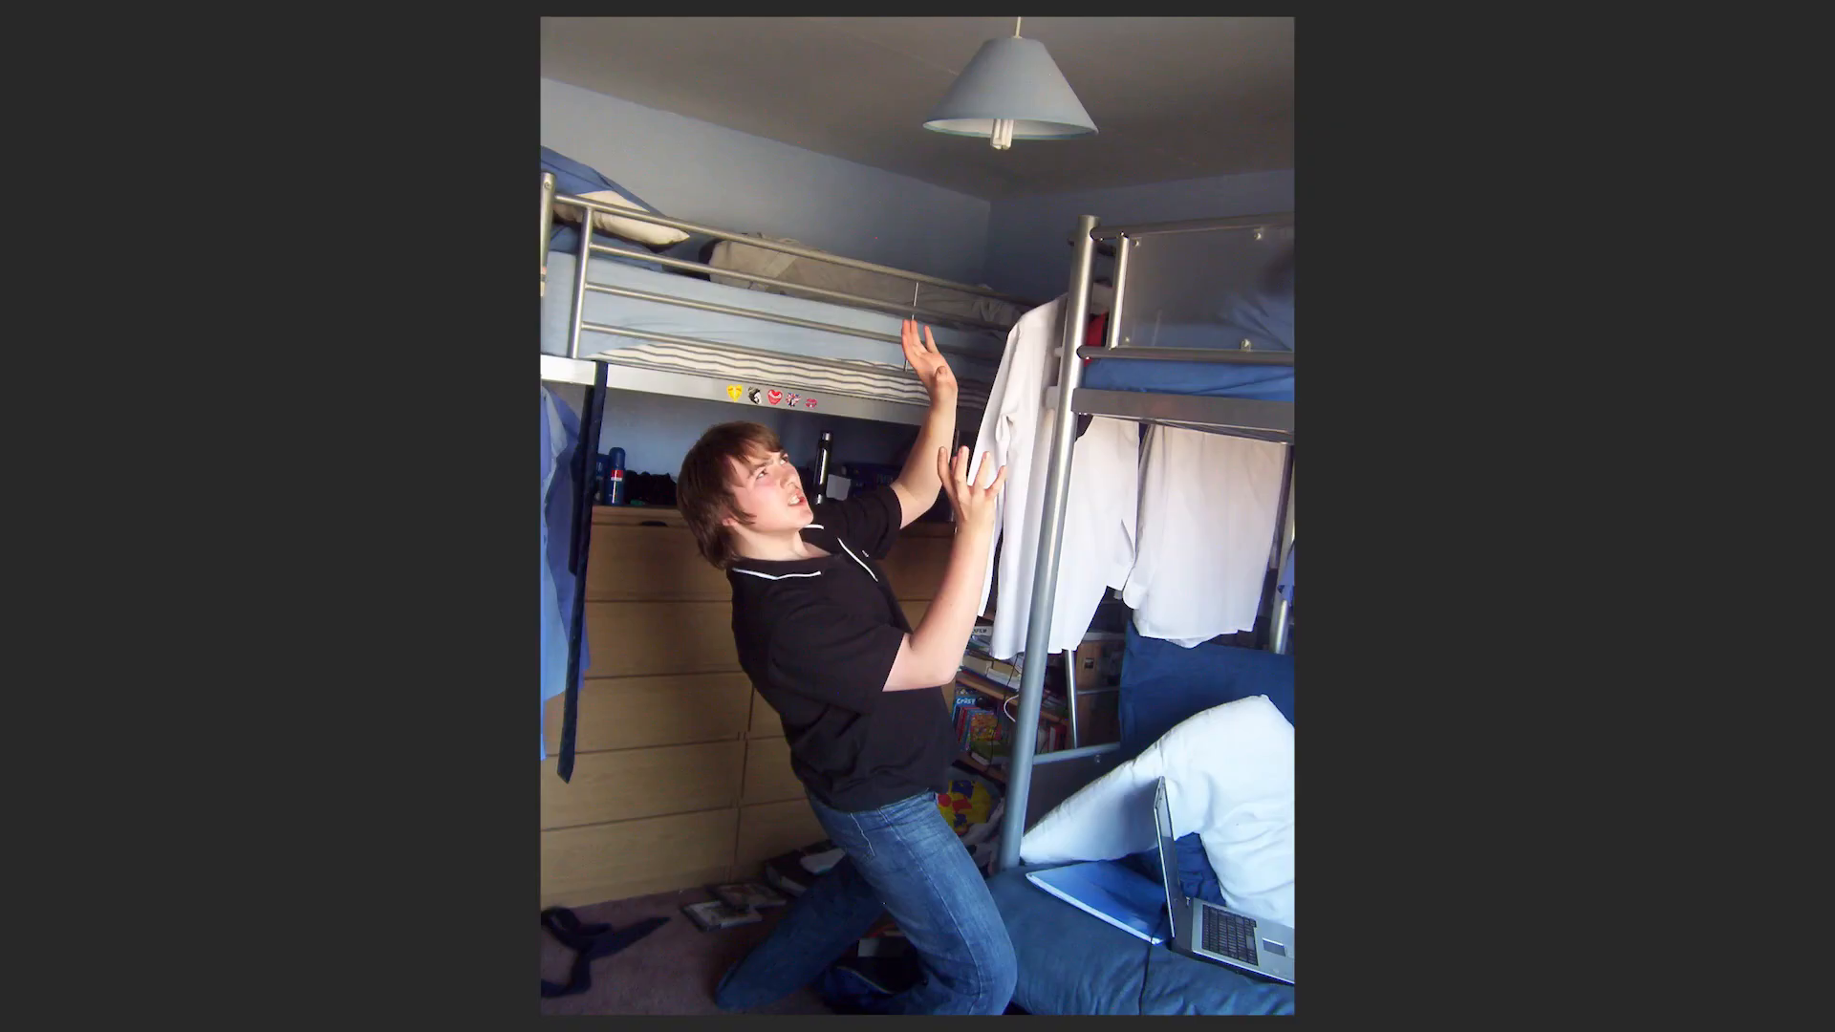
Step: Brush black on Layer 1's mask to hide the white fringe along the back of the hair and around the ear
{"action": "left_click_drag", "start_coordinate": [898, 574], "coordinate": [848, 471]}
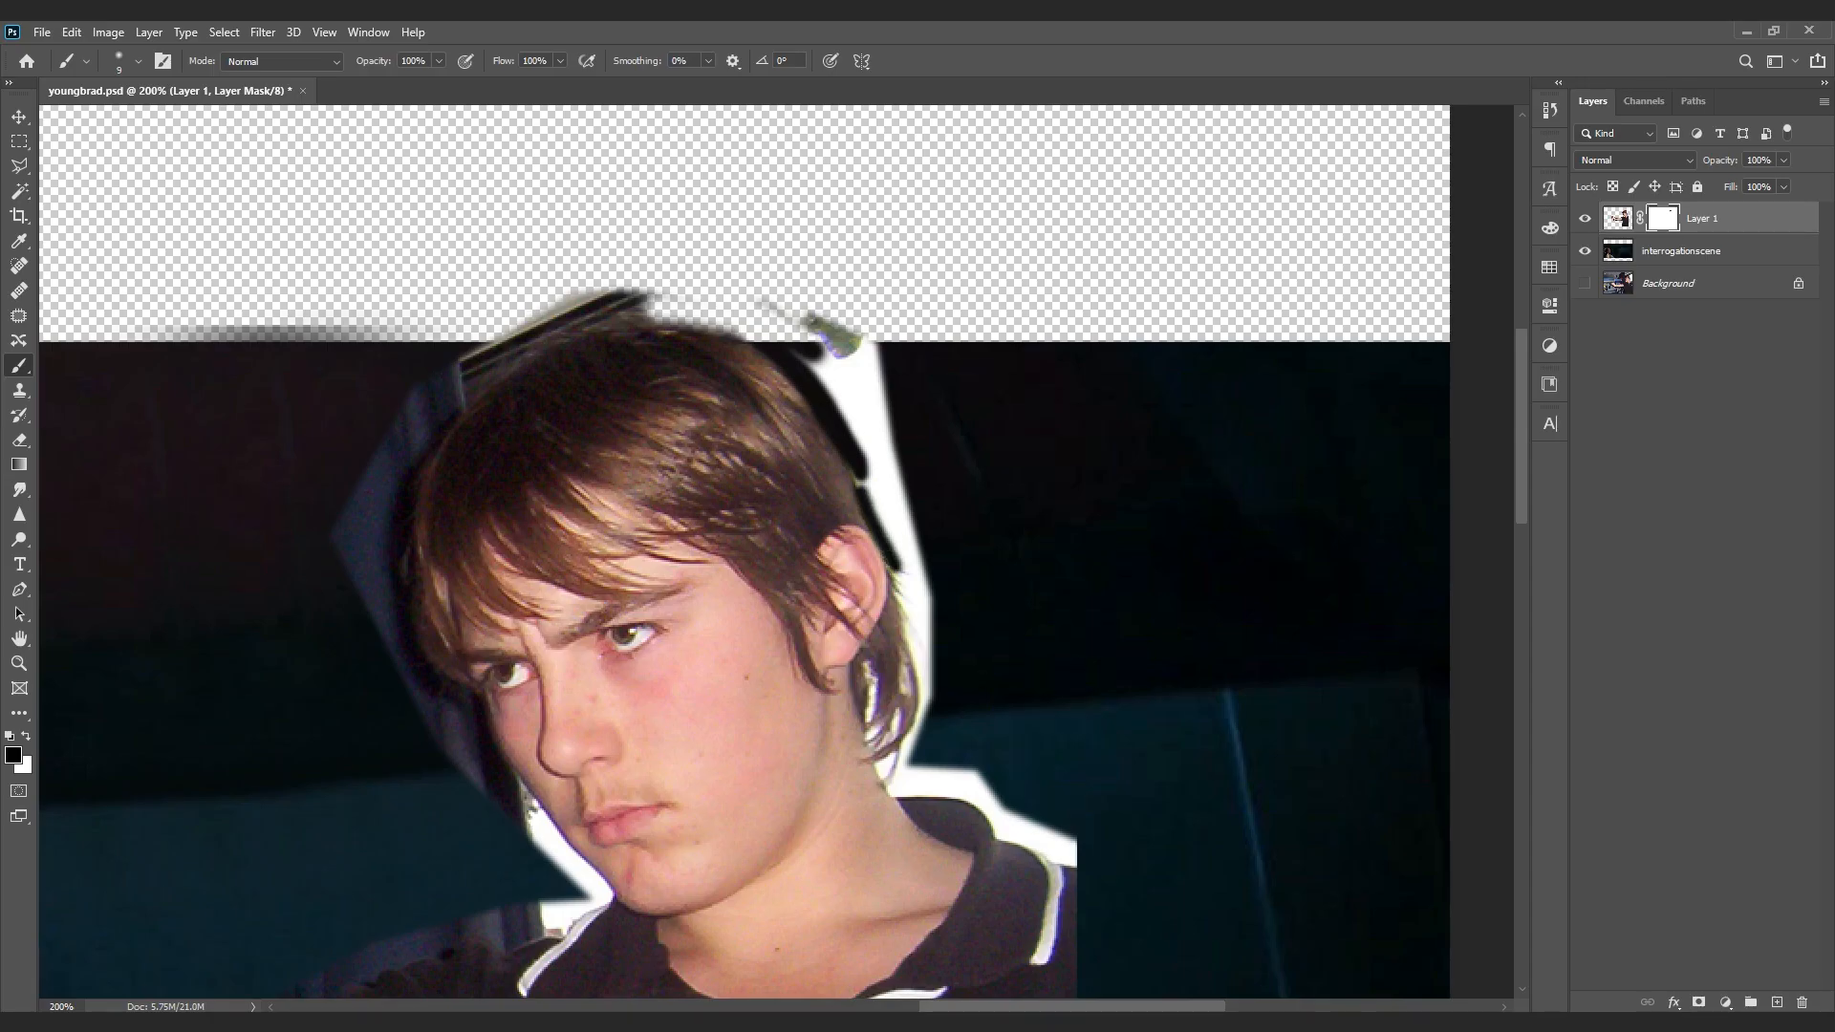
{"action": "left_click_drag", "start_coordinate": [904, 607], "coordinate": [890, 537]}
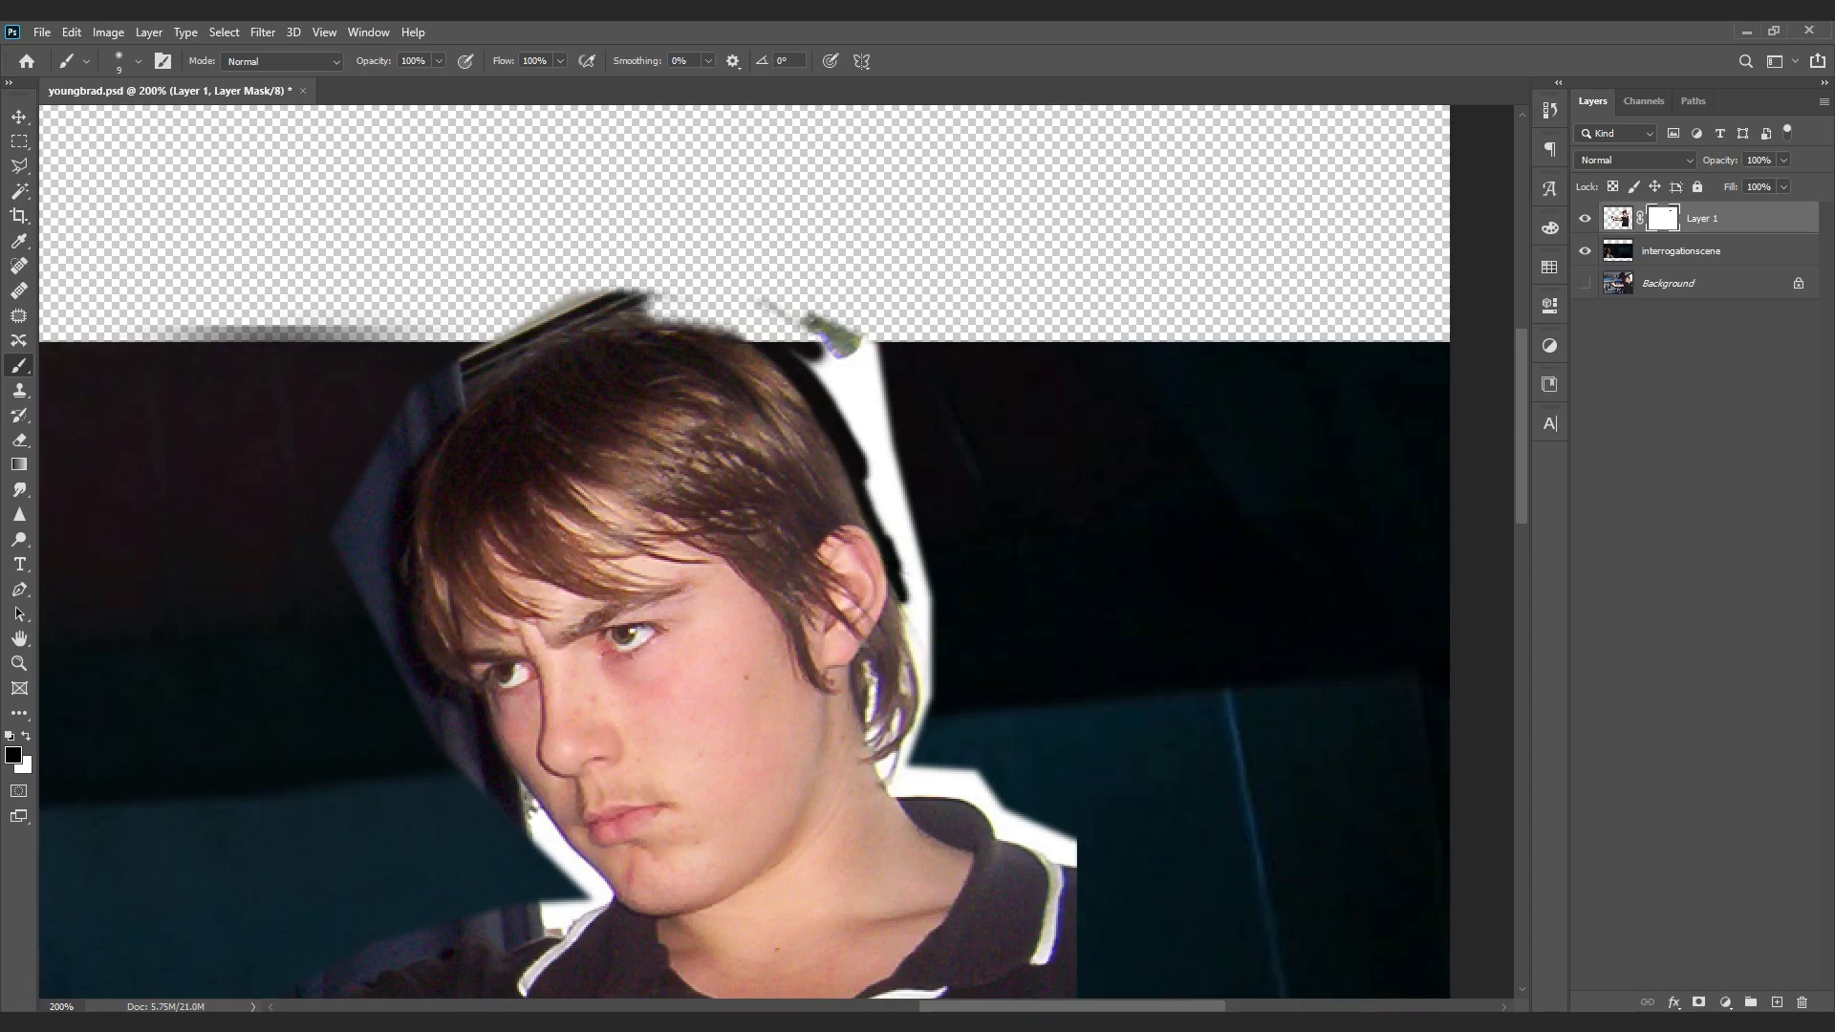
{"action": "mouse_move", "coordinate": [913, 611]}
{"action": "left_mouse_down"}
{"action": "mouse_move", "coordinate": [871, 449]}
{"action": "mouse_move", "coordinate": [879, 484]}
{"action": "left_mouse_up"}
{"action": "key", "text": "bracketleft"}
{"action": "left_click_drag", "start_coordinate": [923, 582], "coordinate": [919, 536]}
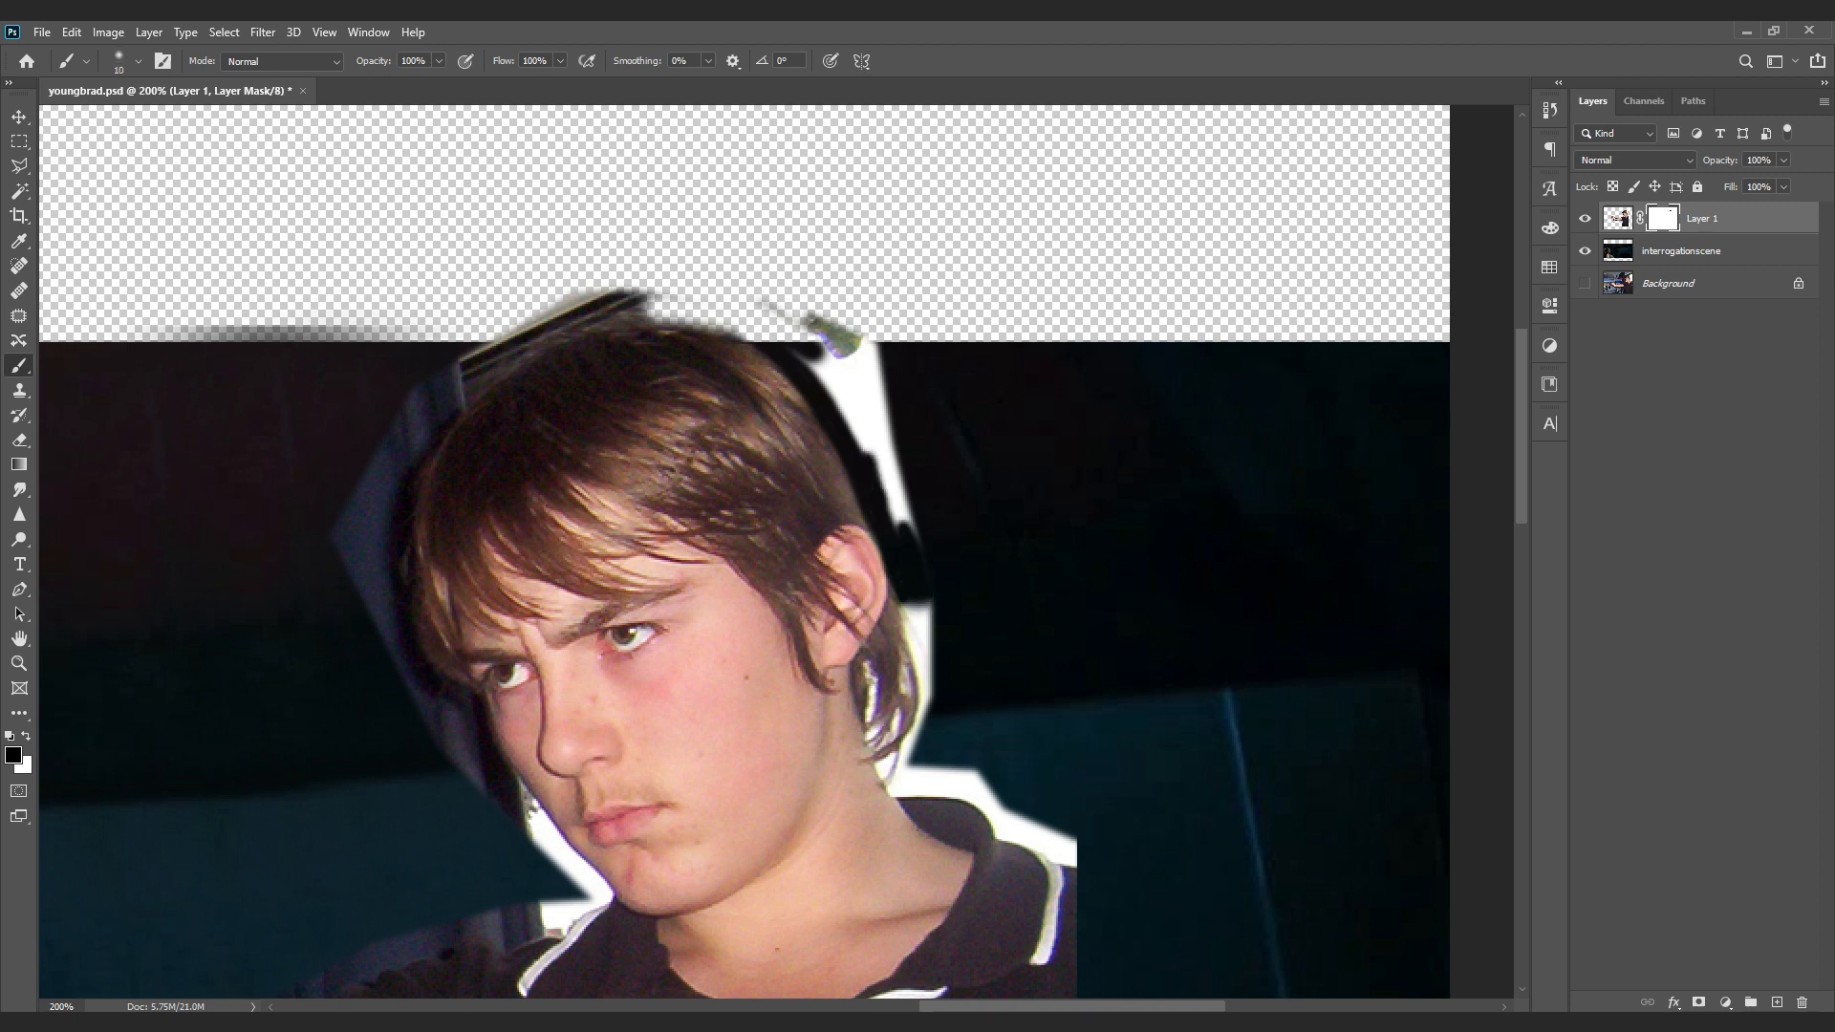
{"action": "left_click_drag", "start_coordinate": [913, 505], "coordinate": [893, 490]}
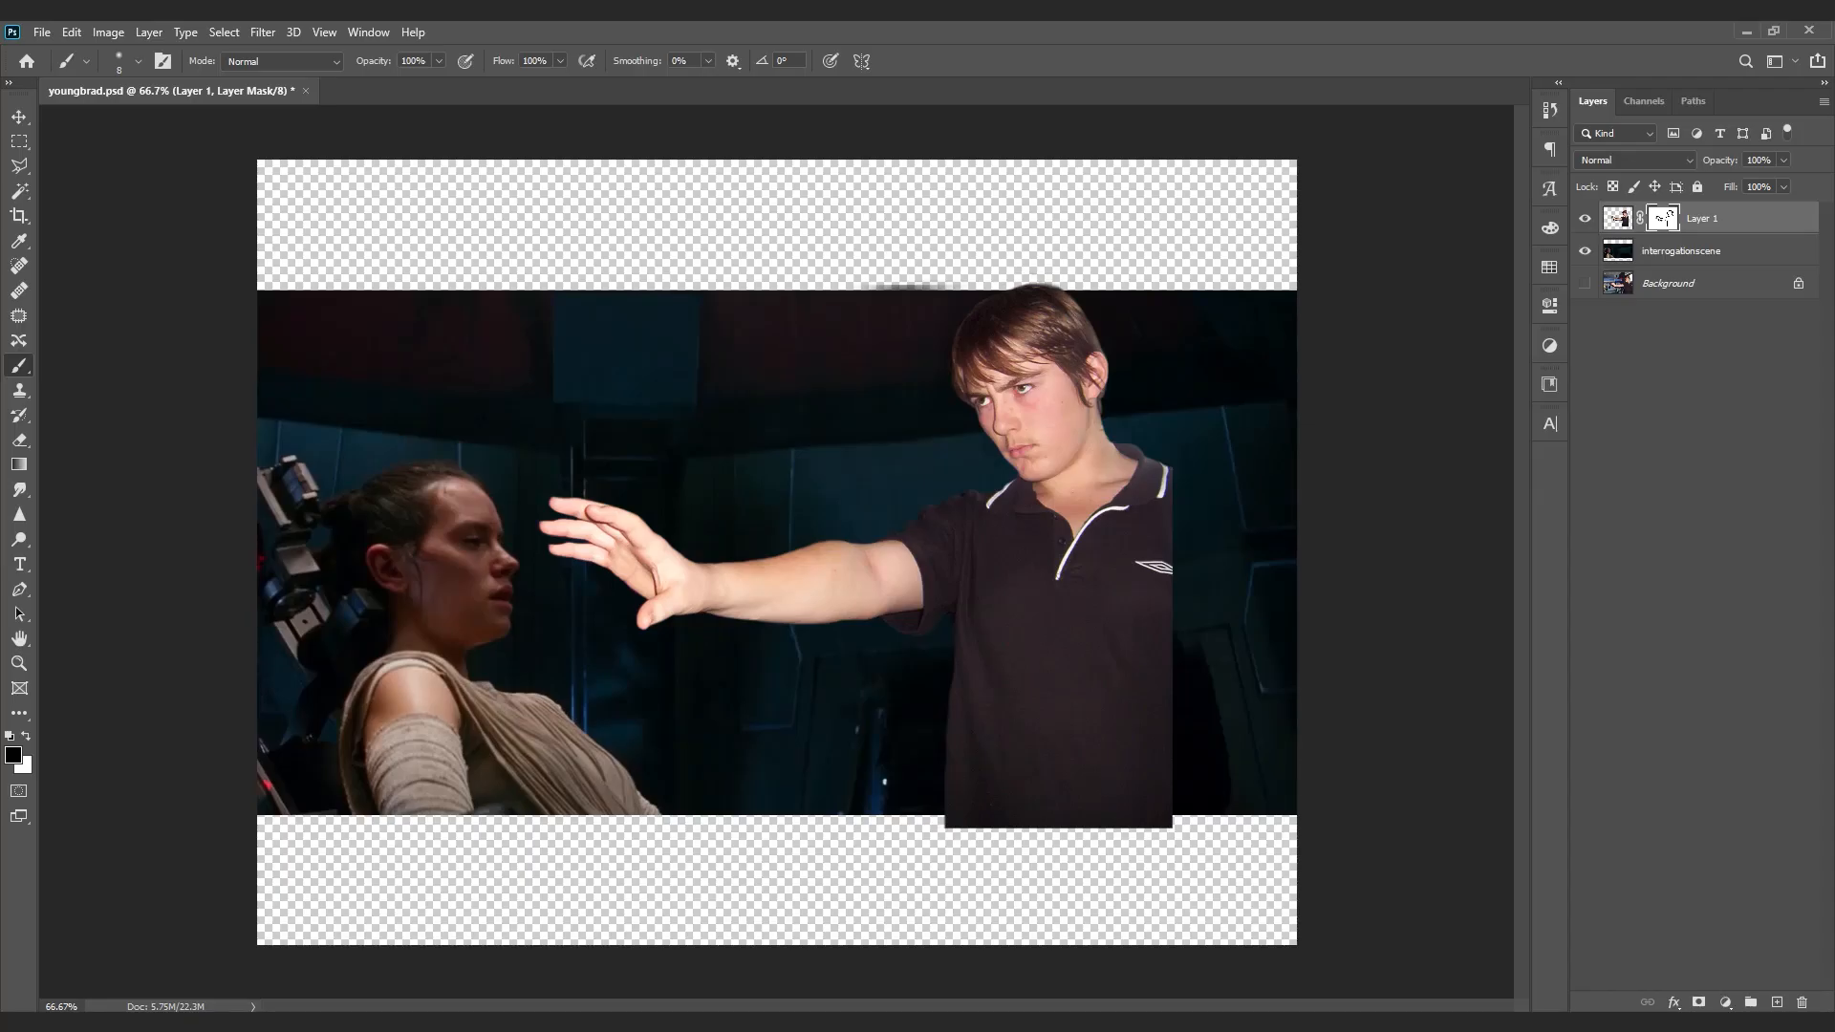
Step: Scale the cut-out figure on Layer 1 down slightly and move it closer to the seated woman
{"action": "left_click", "coordinate": [19, 117]}
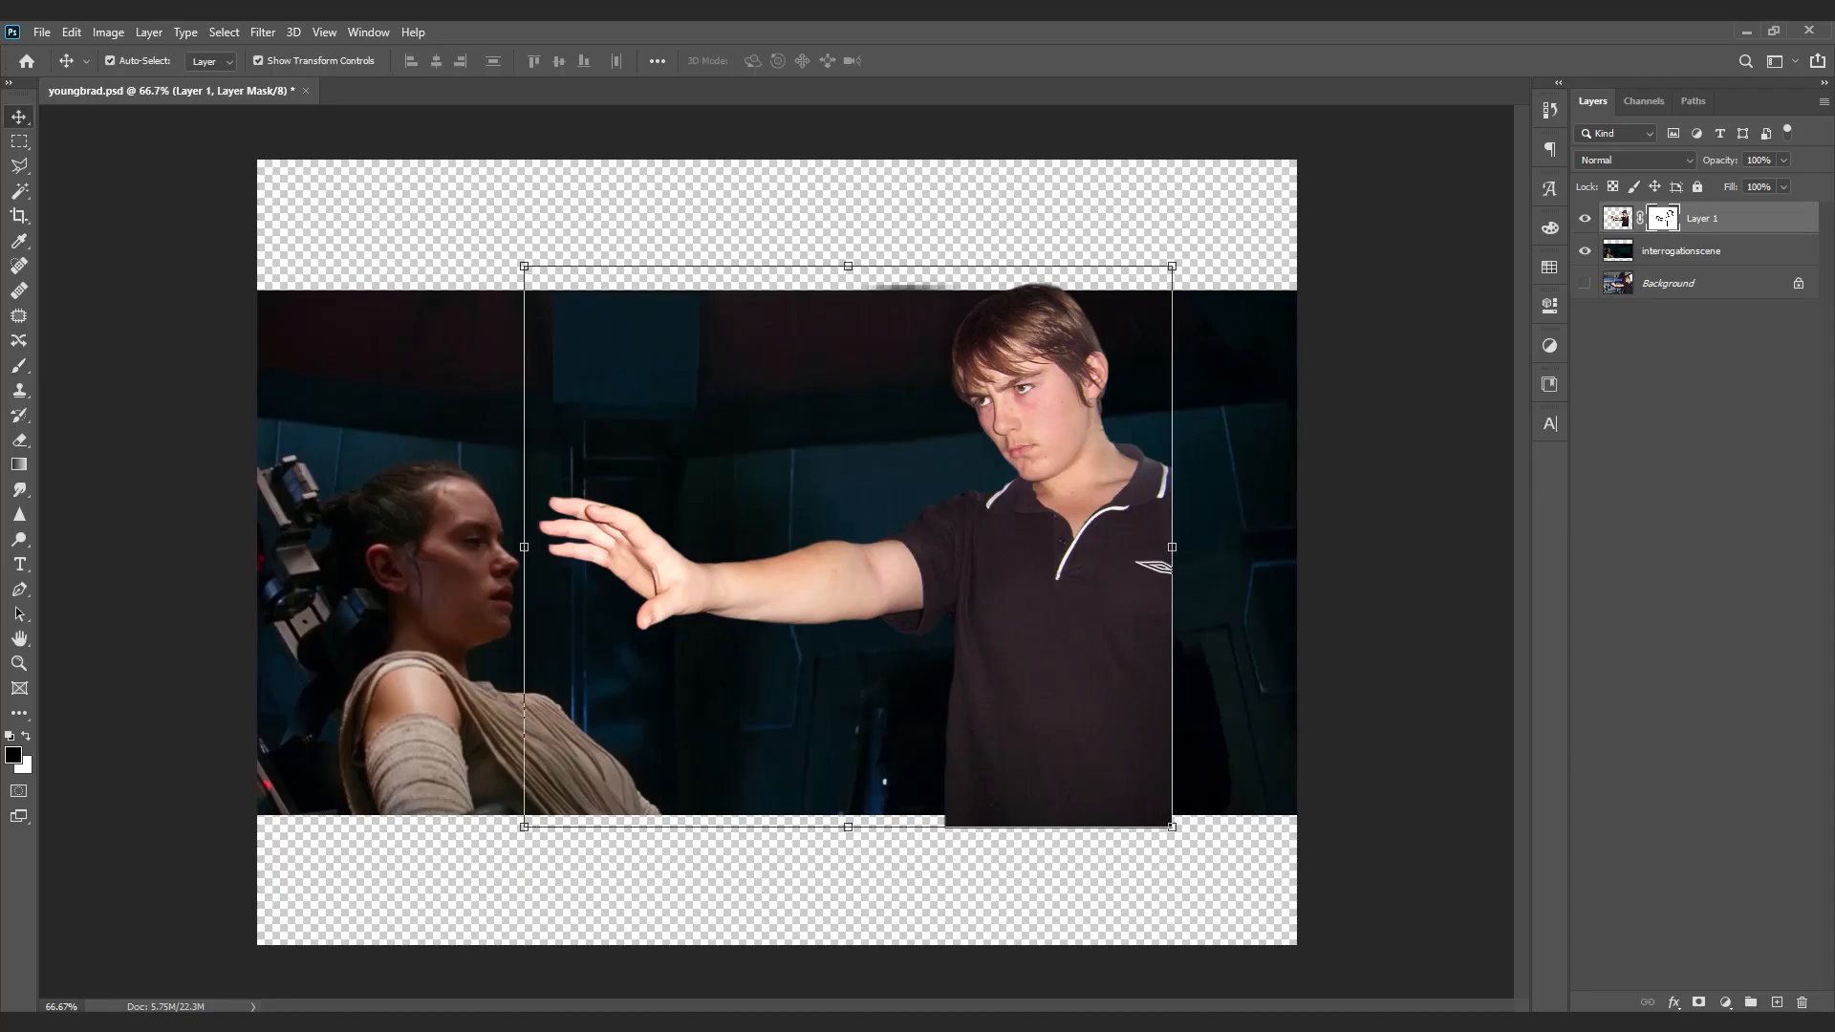
{"action": "left_click", "coordinate": [1682, 251]}
{"action": "left_click", "coordinate": [1701, 218]}
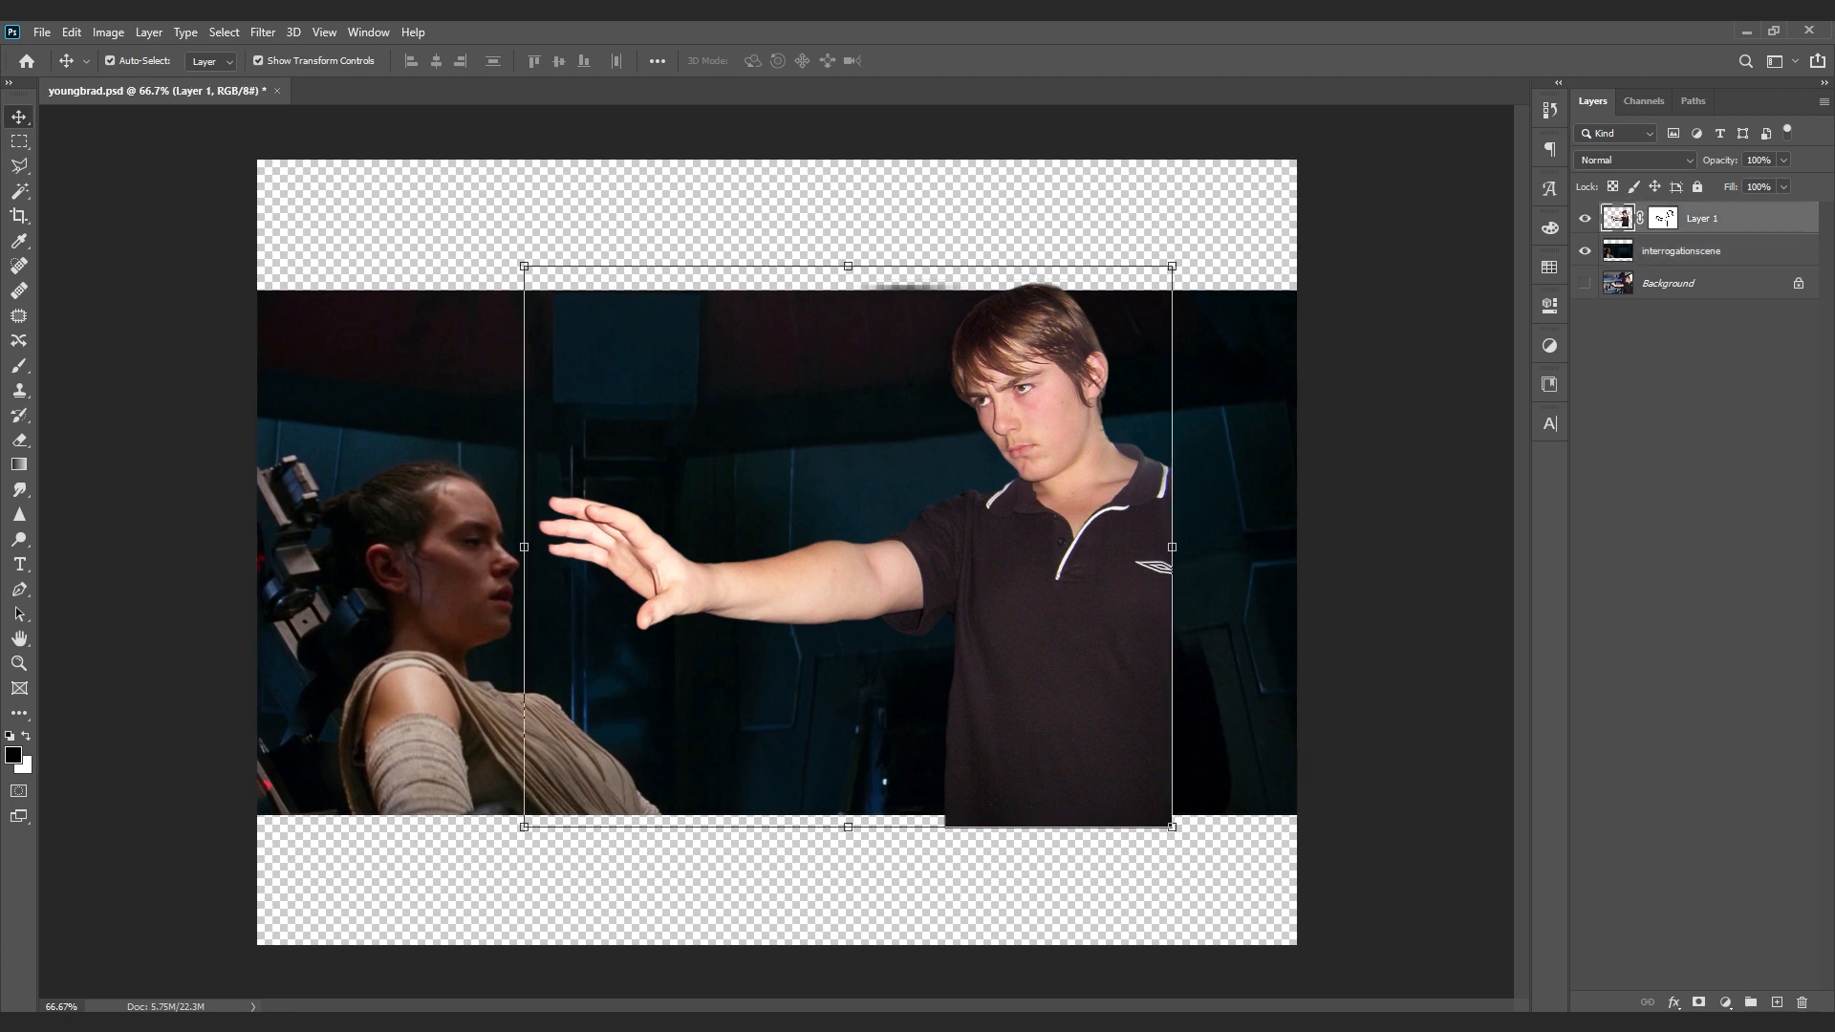
{"action": "left_click_drag", "start_coordinate": [524, 266], "coordinate": [543, 281]}
{"action": "left_click_drag", "start_coordinate": [949, 520], "coordinate": [906, 509]}
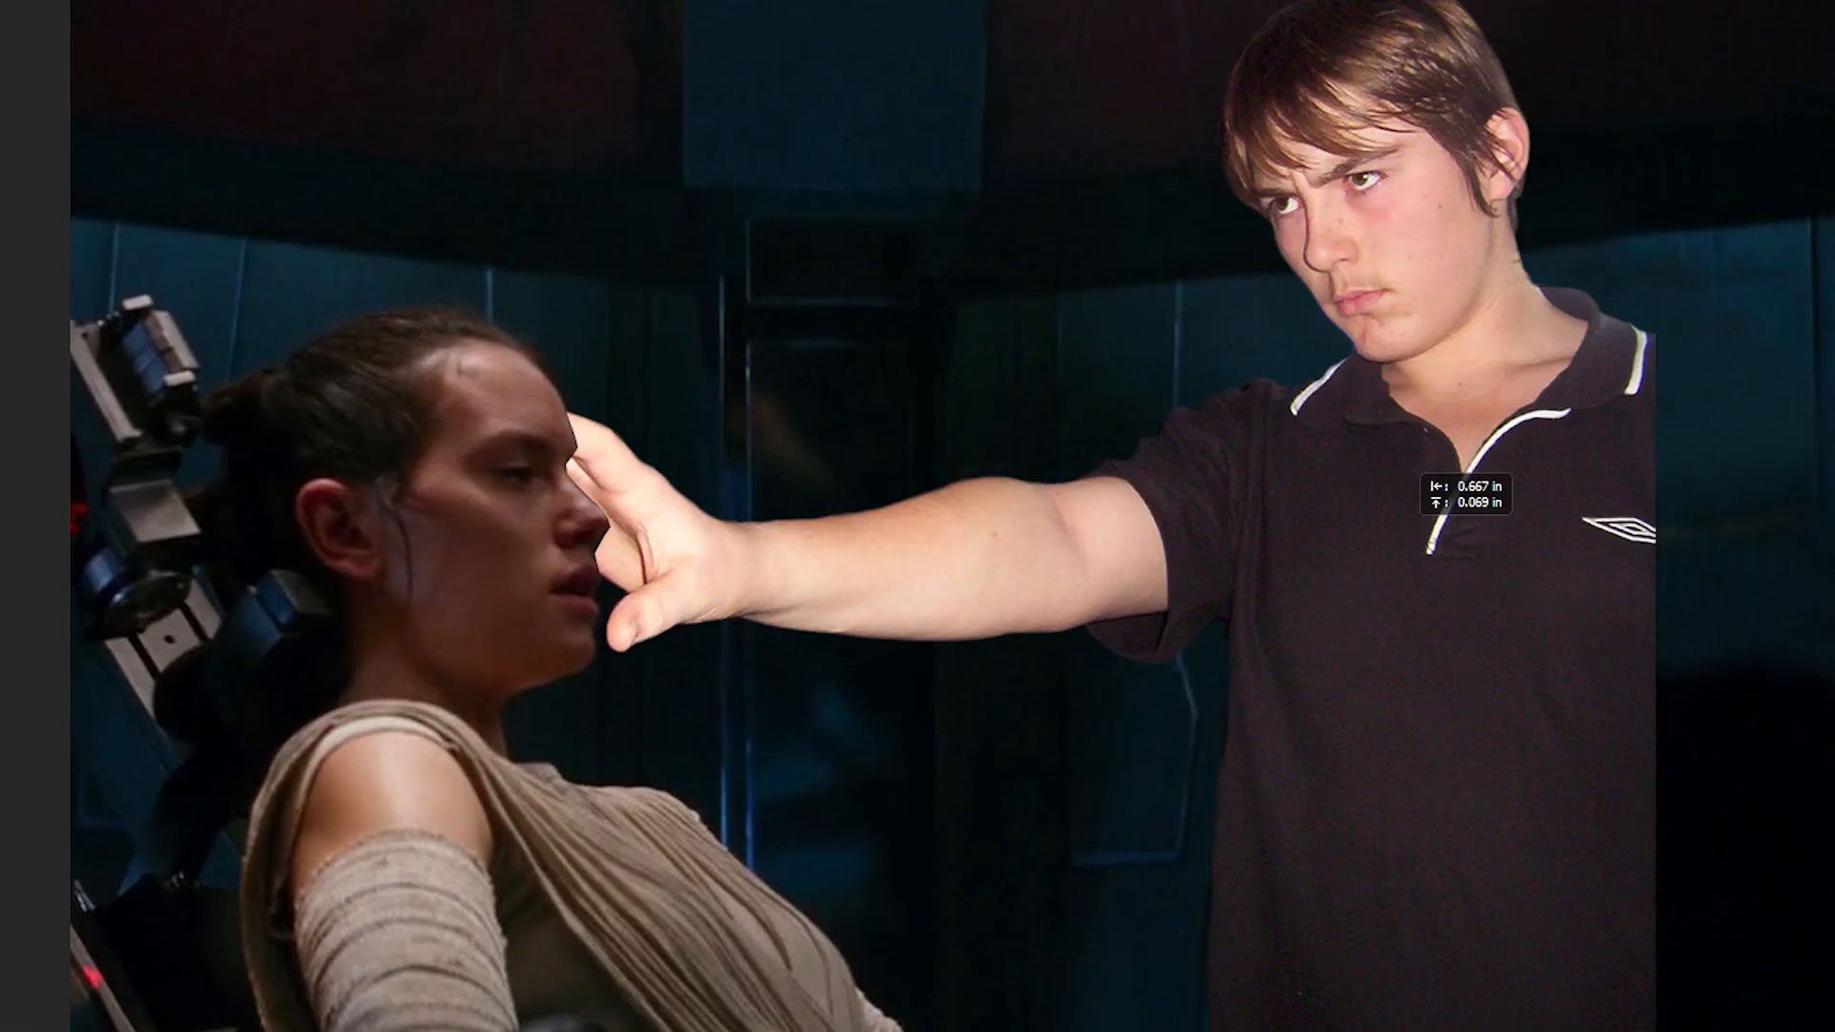
{"action": "mouse_move", "coordinate": [1407, 460]}
{"action": "left_mouse_down"}
{"action": "mouse_move", "coordinate": [1362, 460]}
{"action": "mouse_move", "coordinate": [1417, 463]}
{"action": "left_mouse_up"}
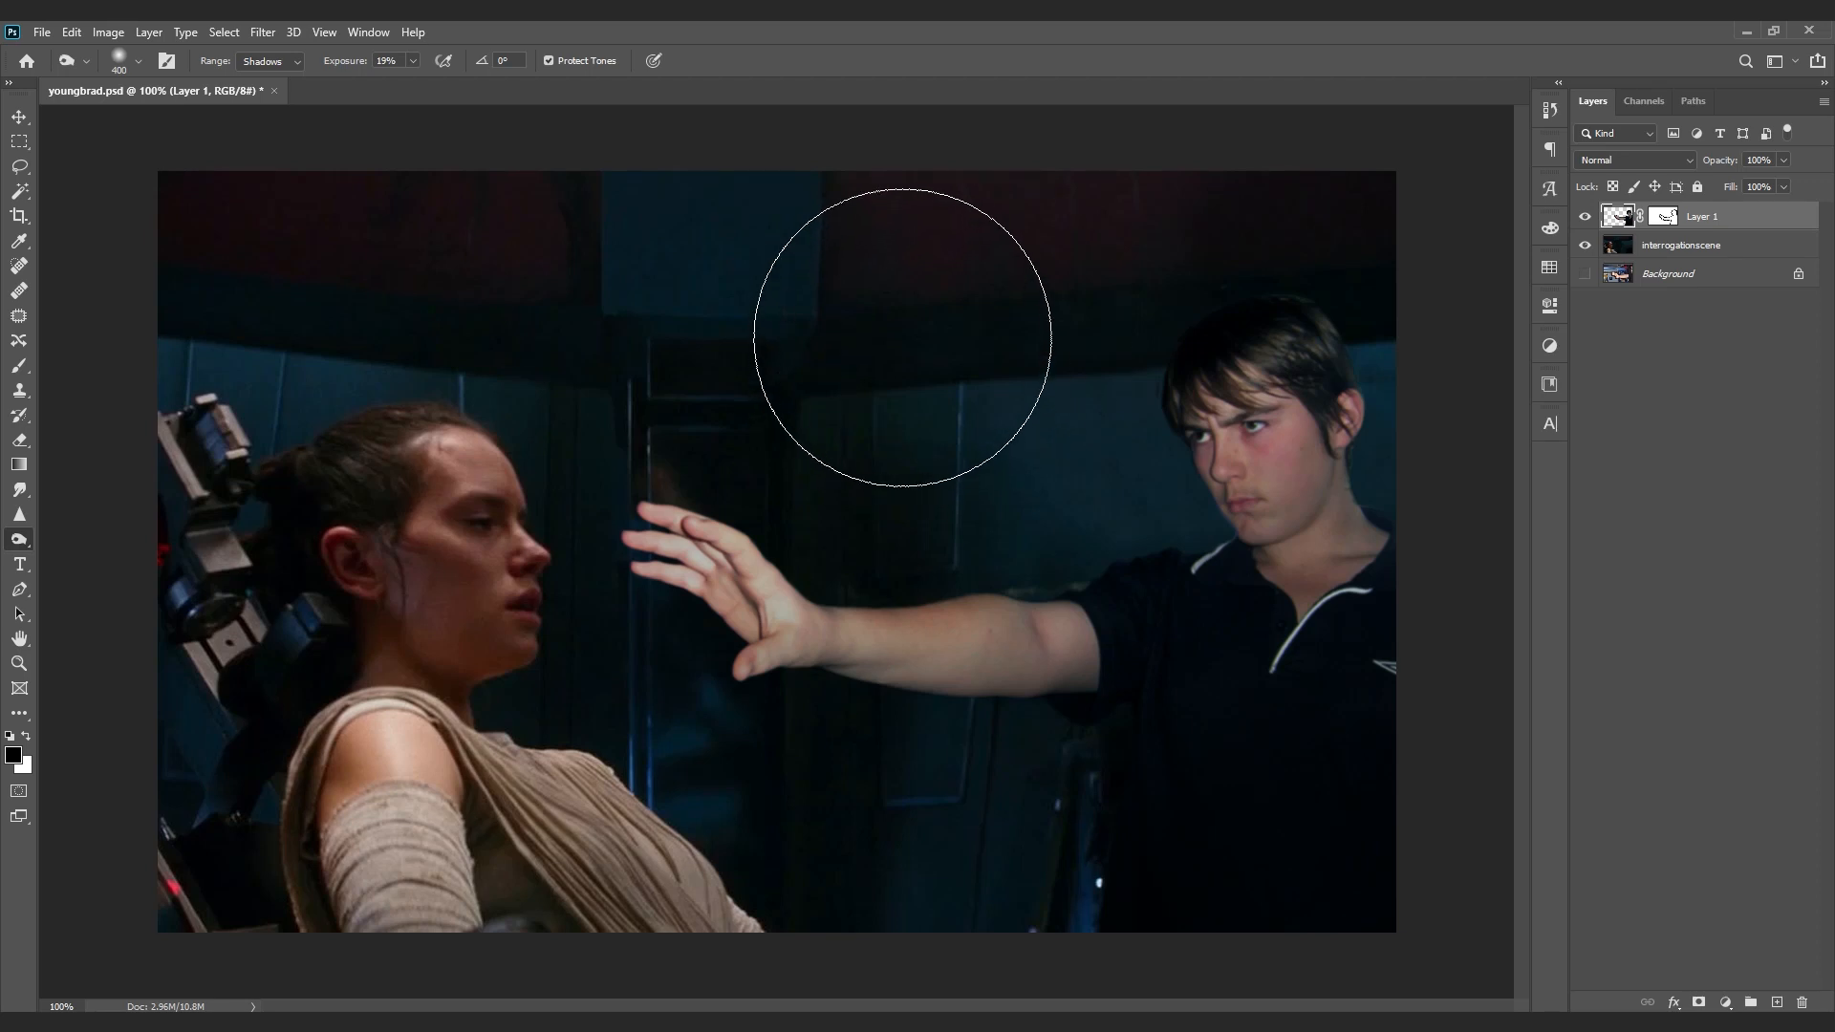
Step: Compare the scene with and without Layer 1, and activate the Brush tool
{"action": "left_click", "coordinate": [1585, 216]}
{"action": "left_click", "coordinate": [1584, 216]}
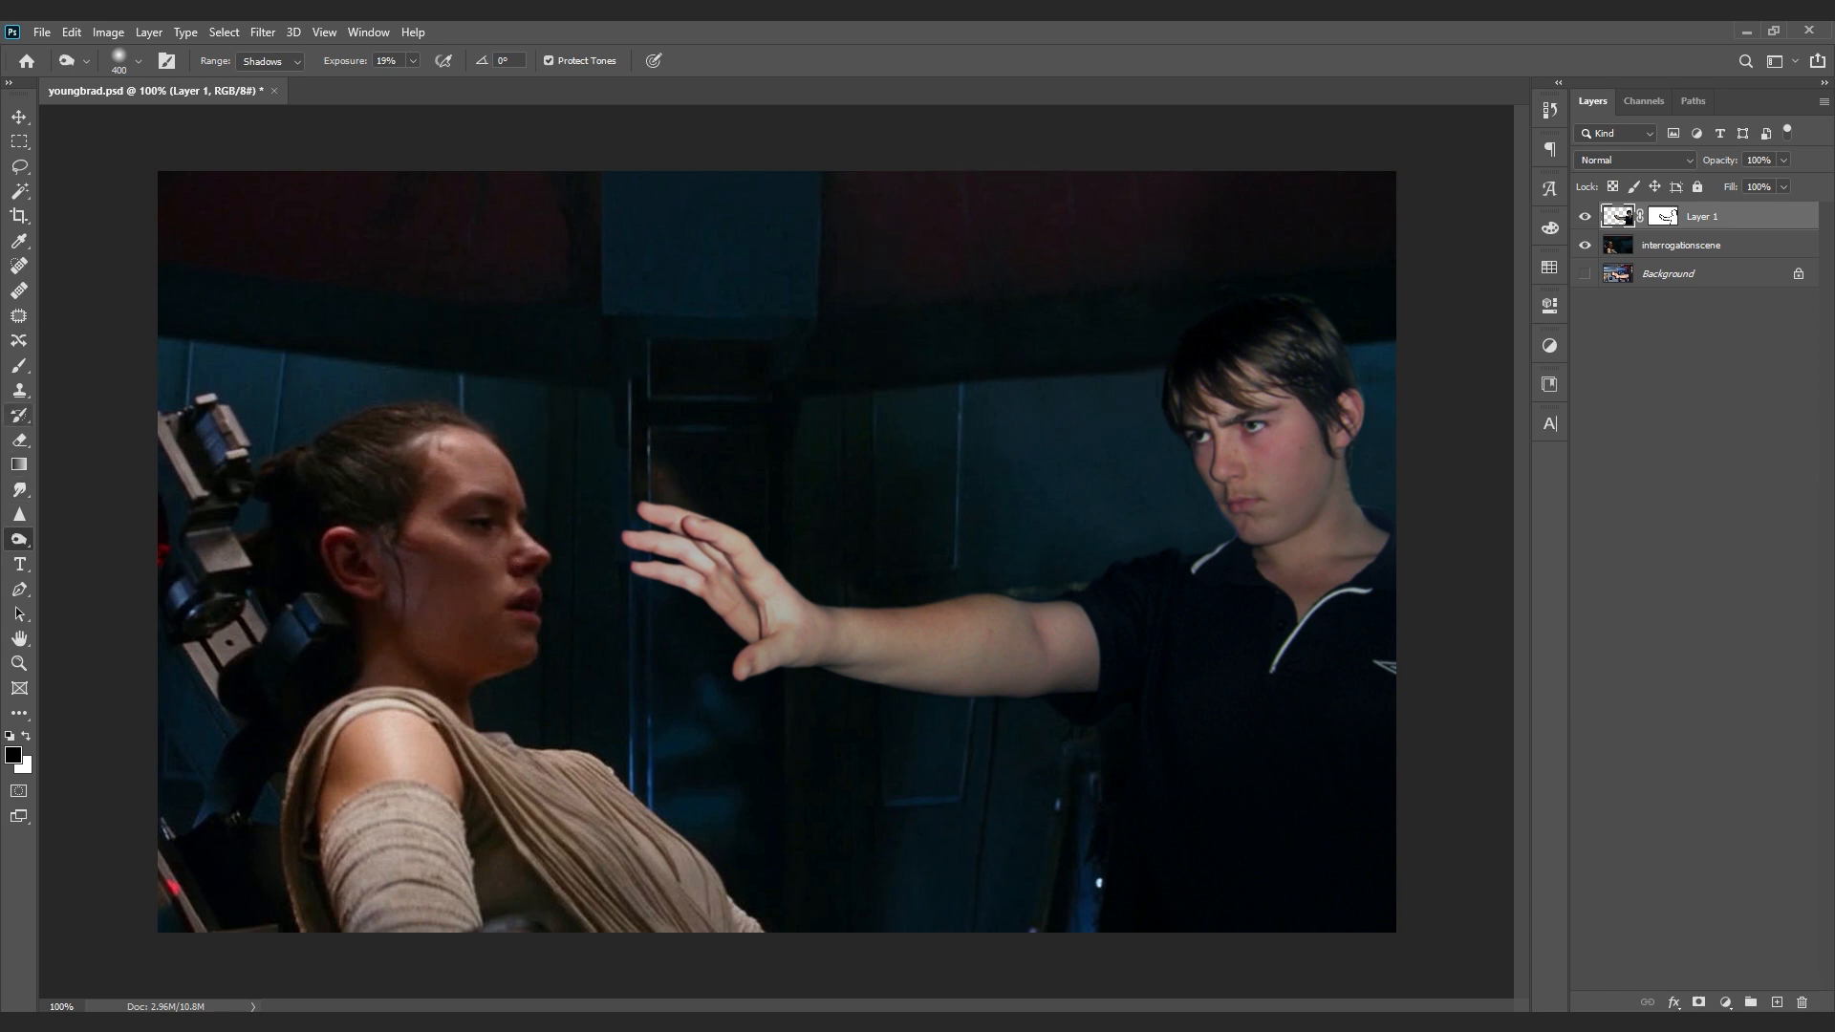
{"action": "left_click", "coordinate": [20, 365]}
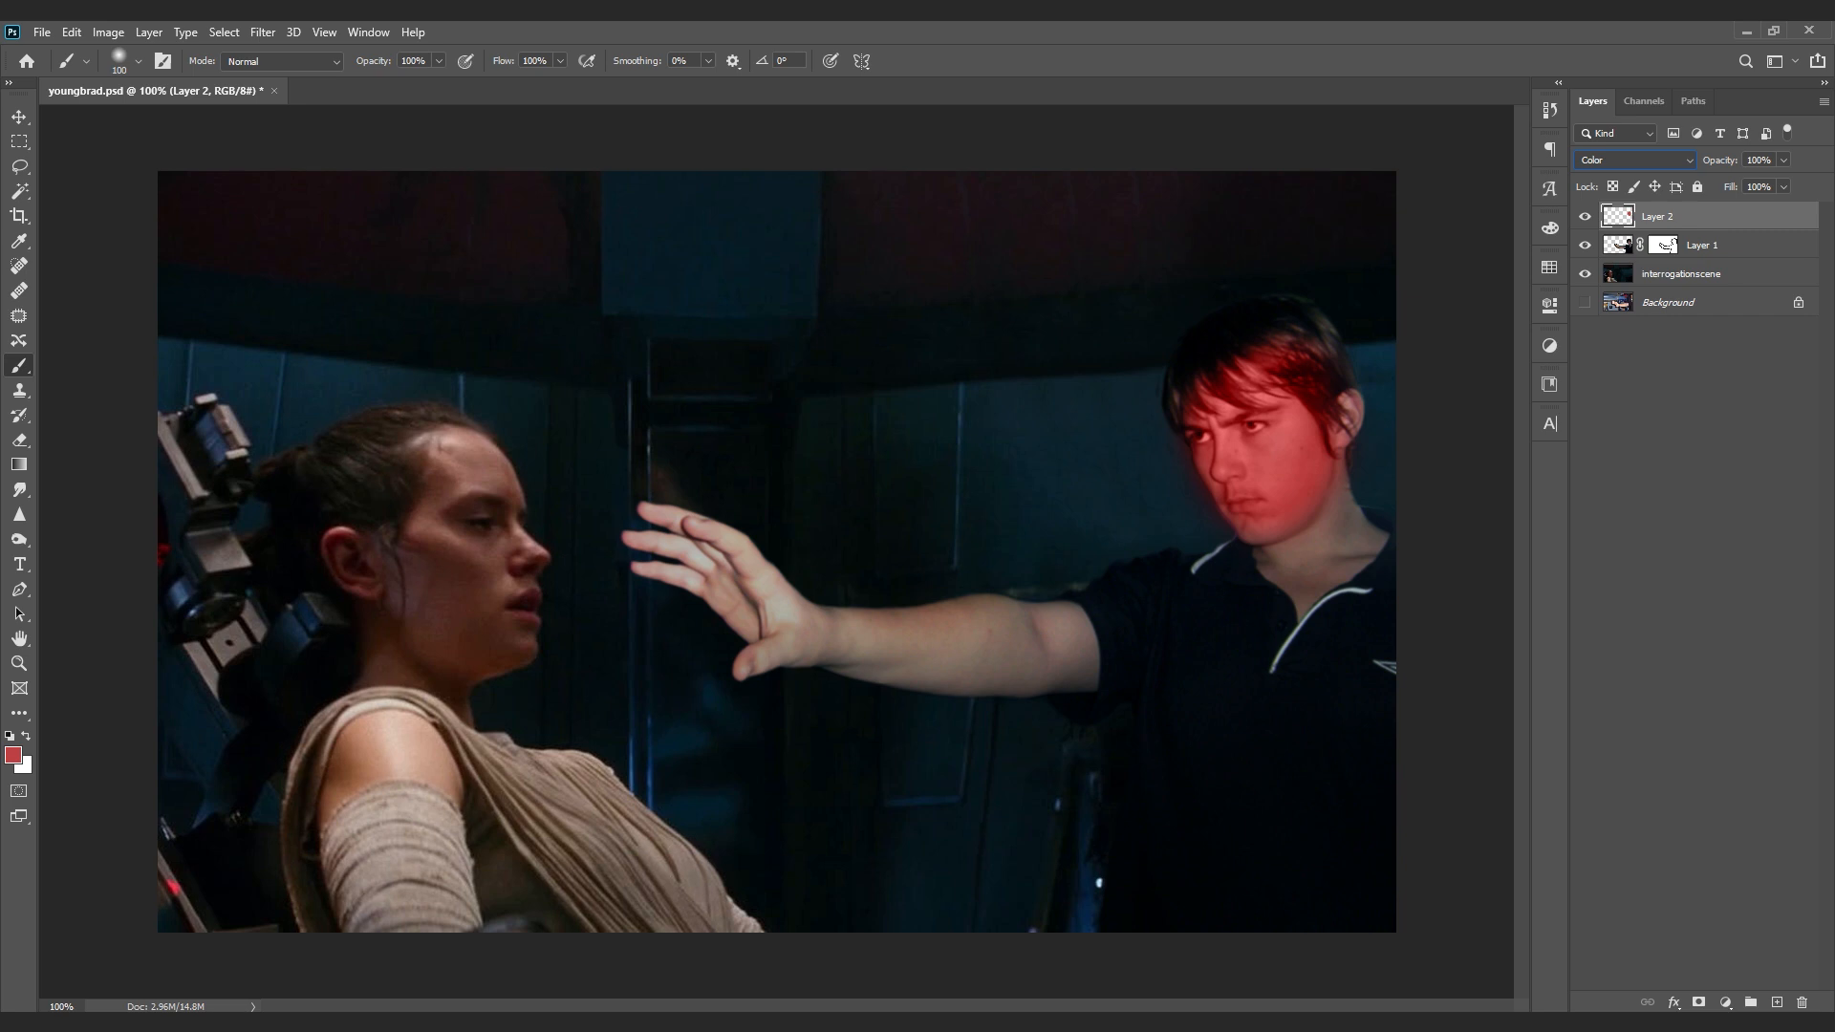
Step: Compare the face with and without the red Color-mode tint on Layer 2, and delete that layer
{"action": "key", "text": "ctrl+comma"}
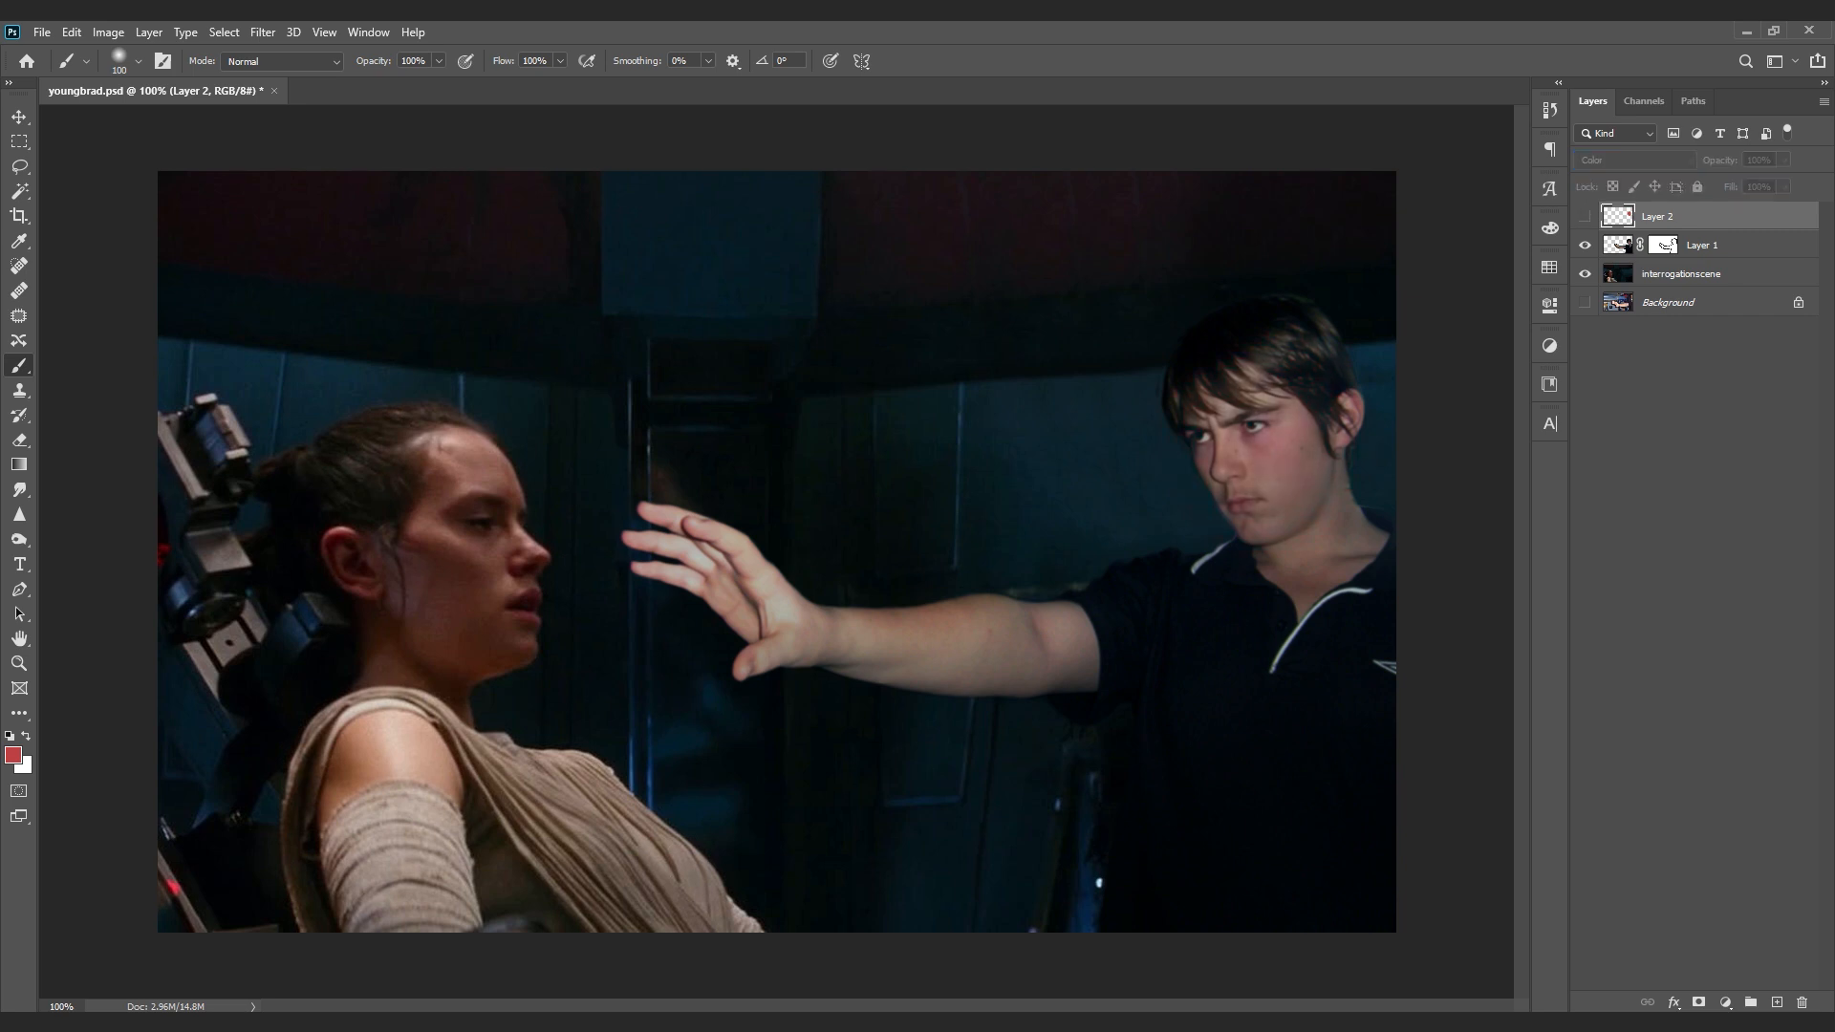
{"action": "key", "text": "ctrl+comma"}
{"action": "right_click", "coordinate": [1673, 218]}
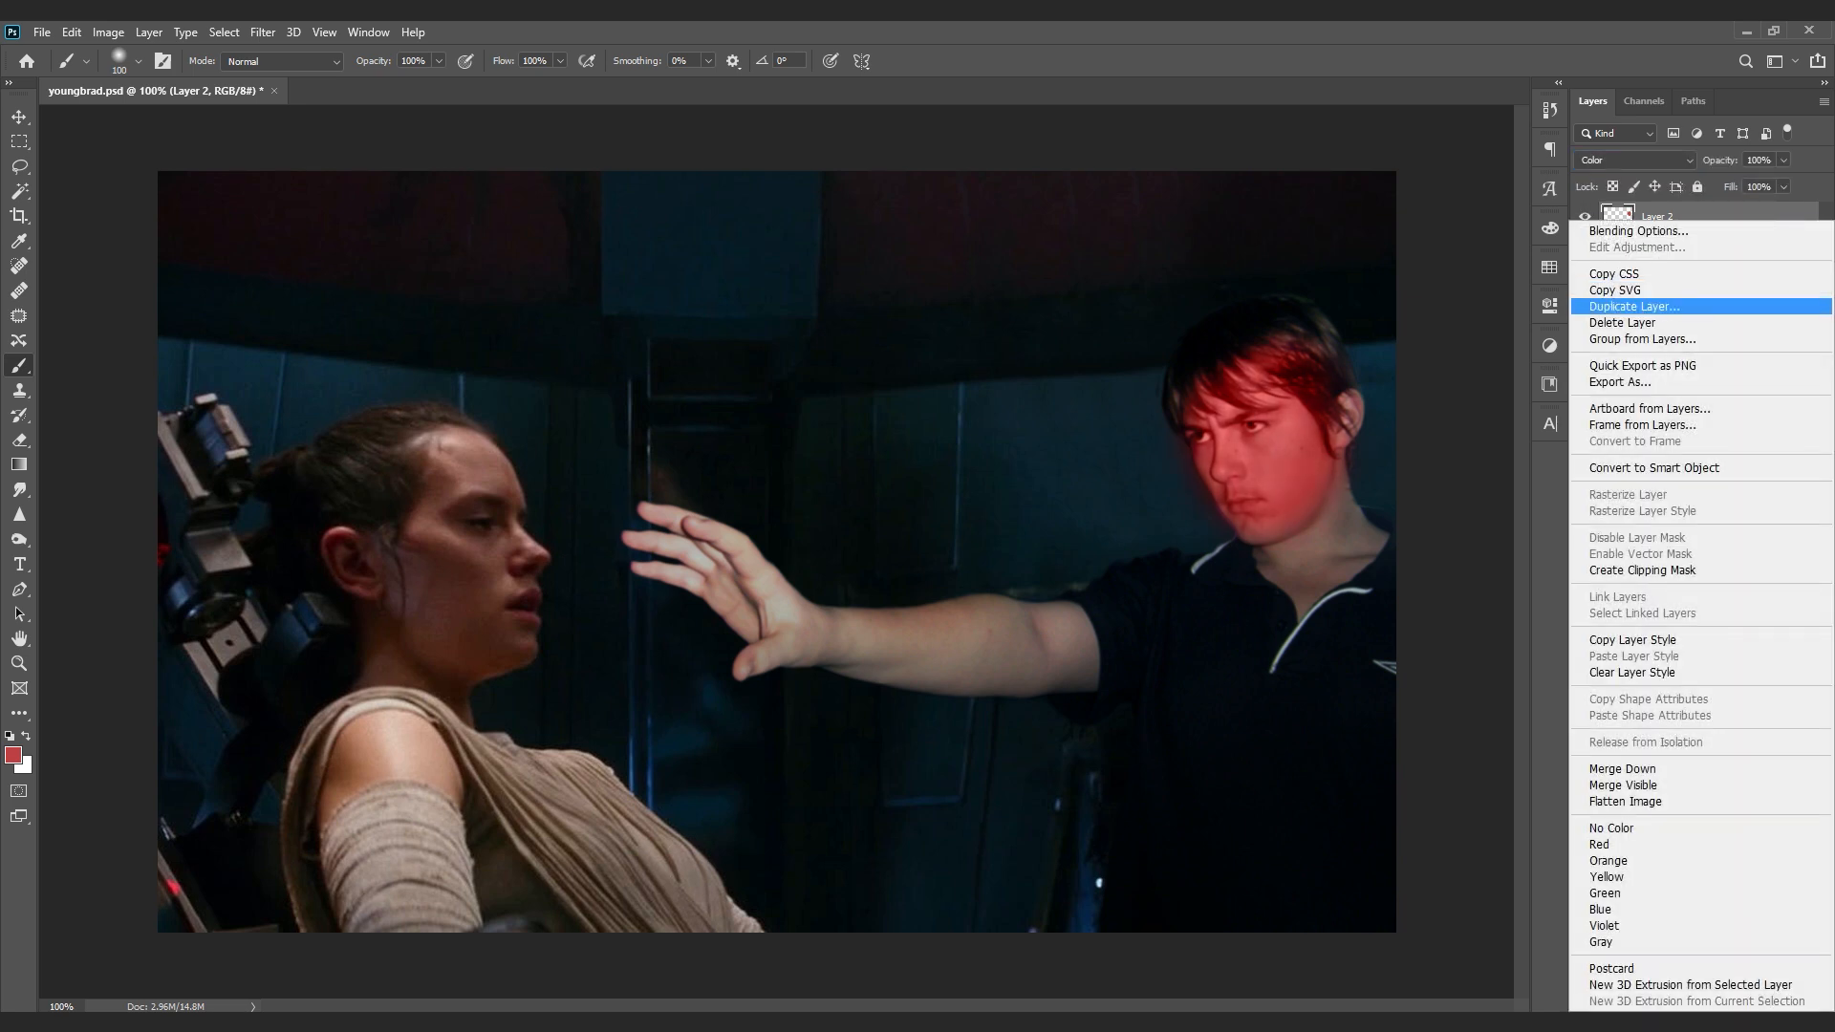
{"action": "left_click", "coordinate": [1622, 322]}
{"action": "key", "text": "Return"}
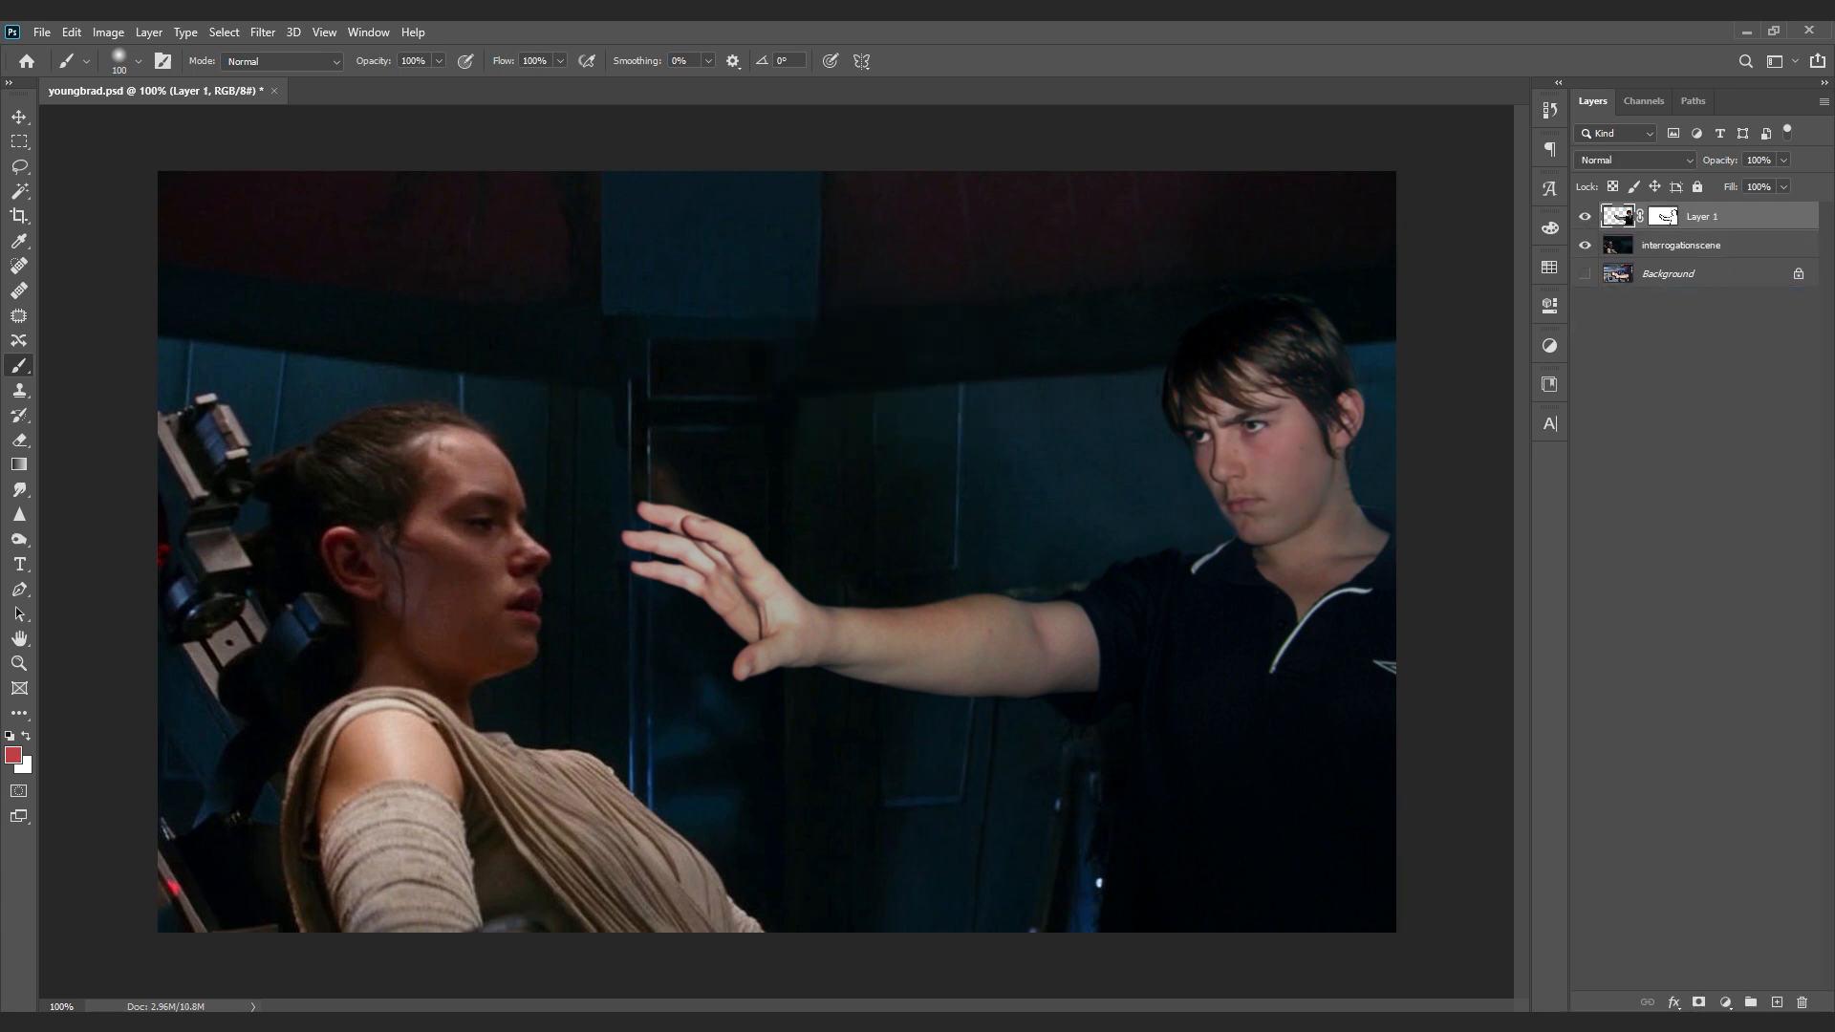
Step: Activate the Burn tool and view the Dodge, Burn and Sponge tool choices
{"action": "key", "text": "o"}
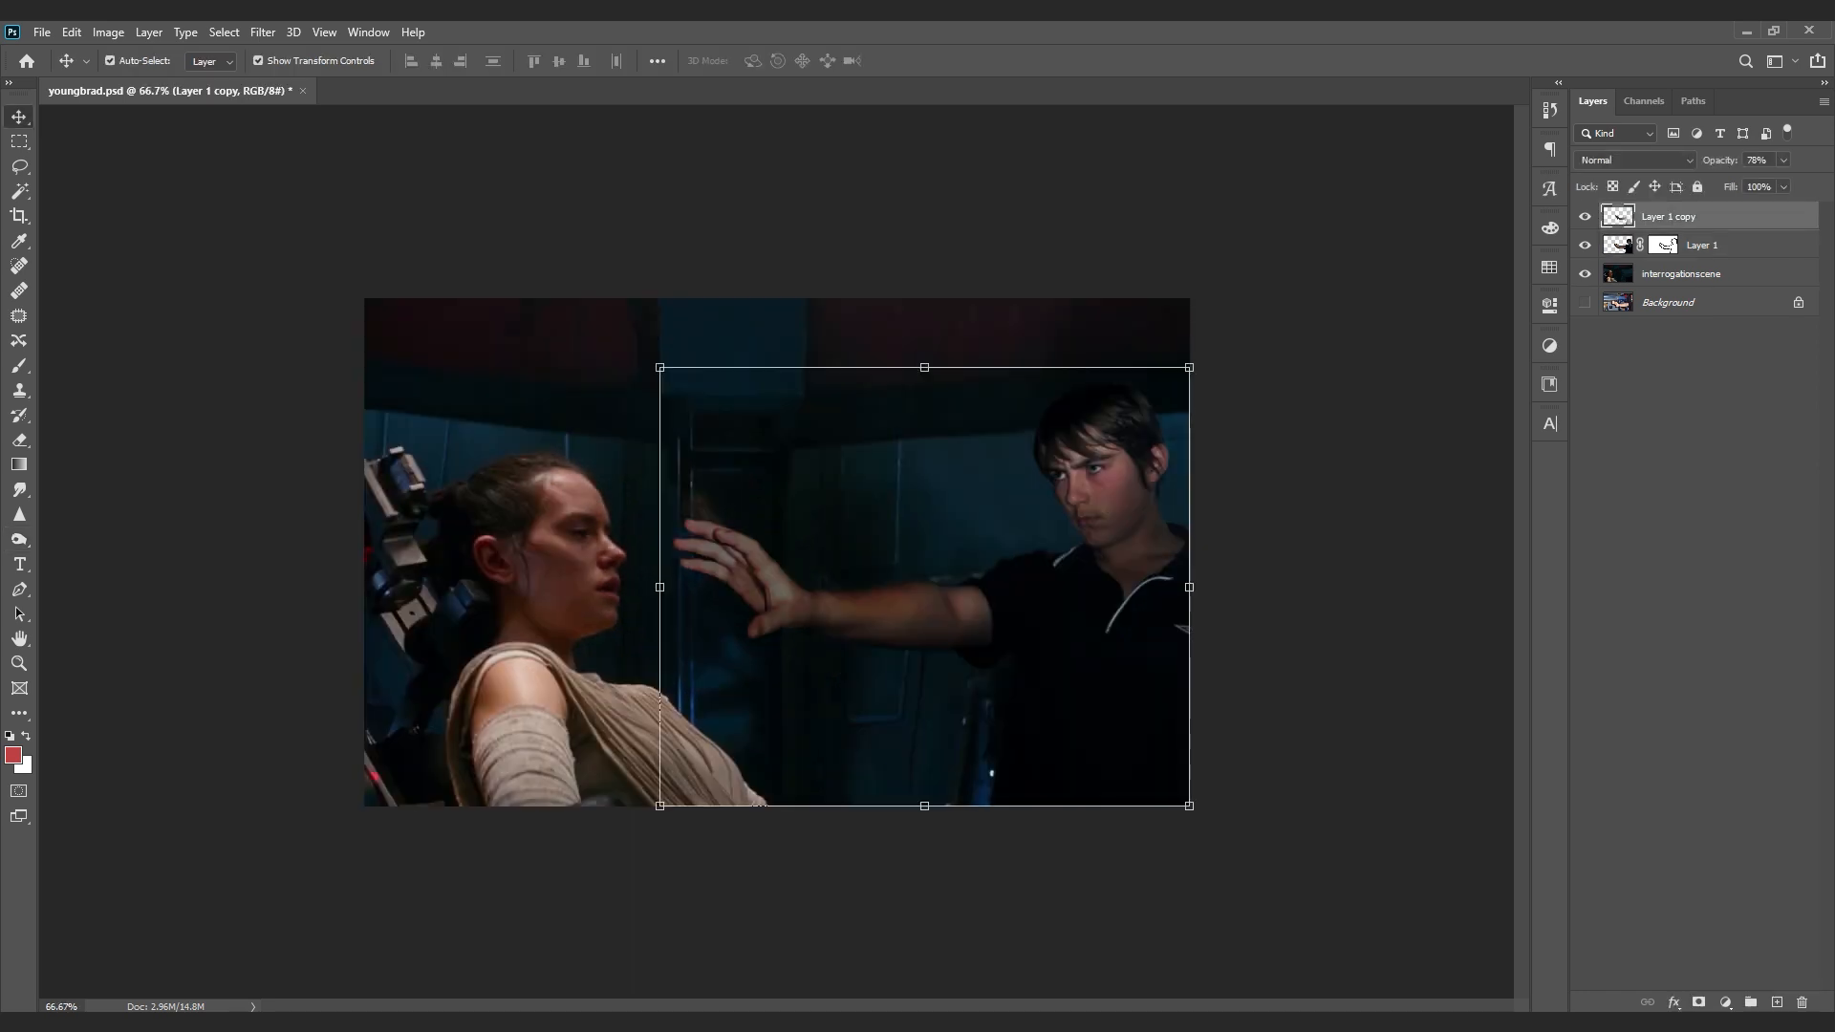
{"action": "left_click", "coordinate": [19, 539]}
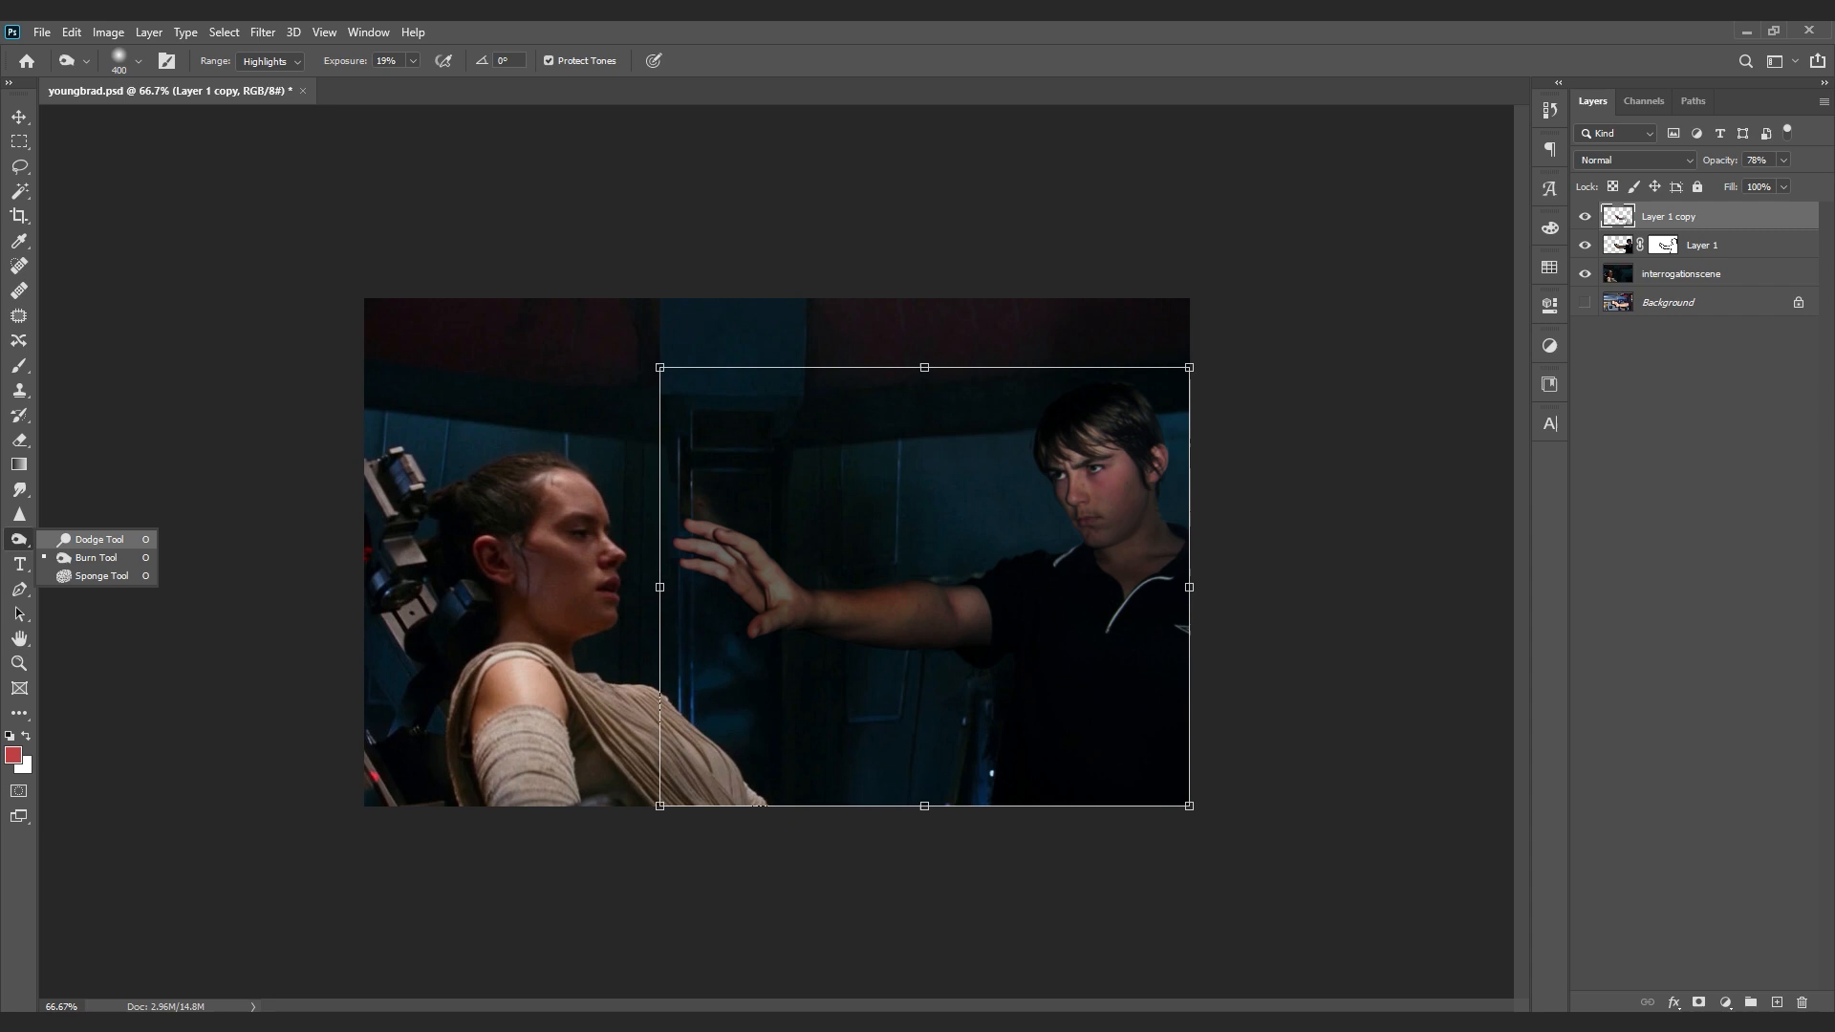
{"action": "key", "text": "Escape"}
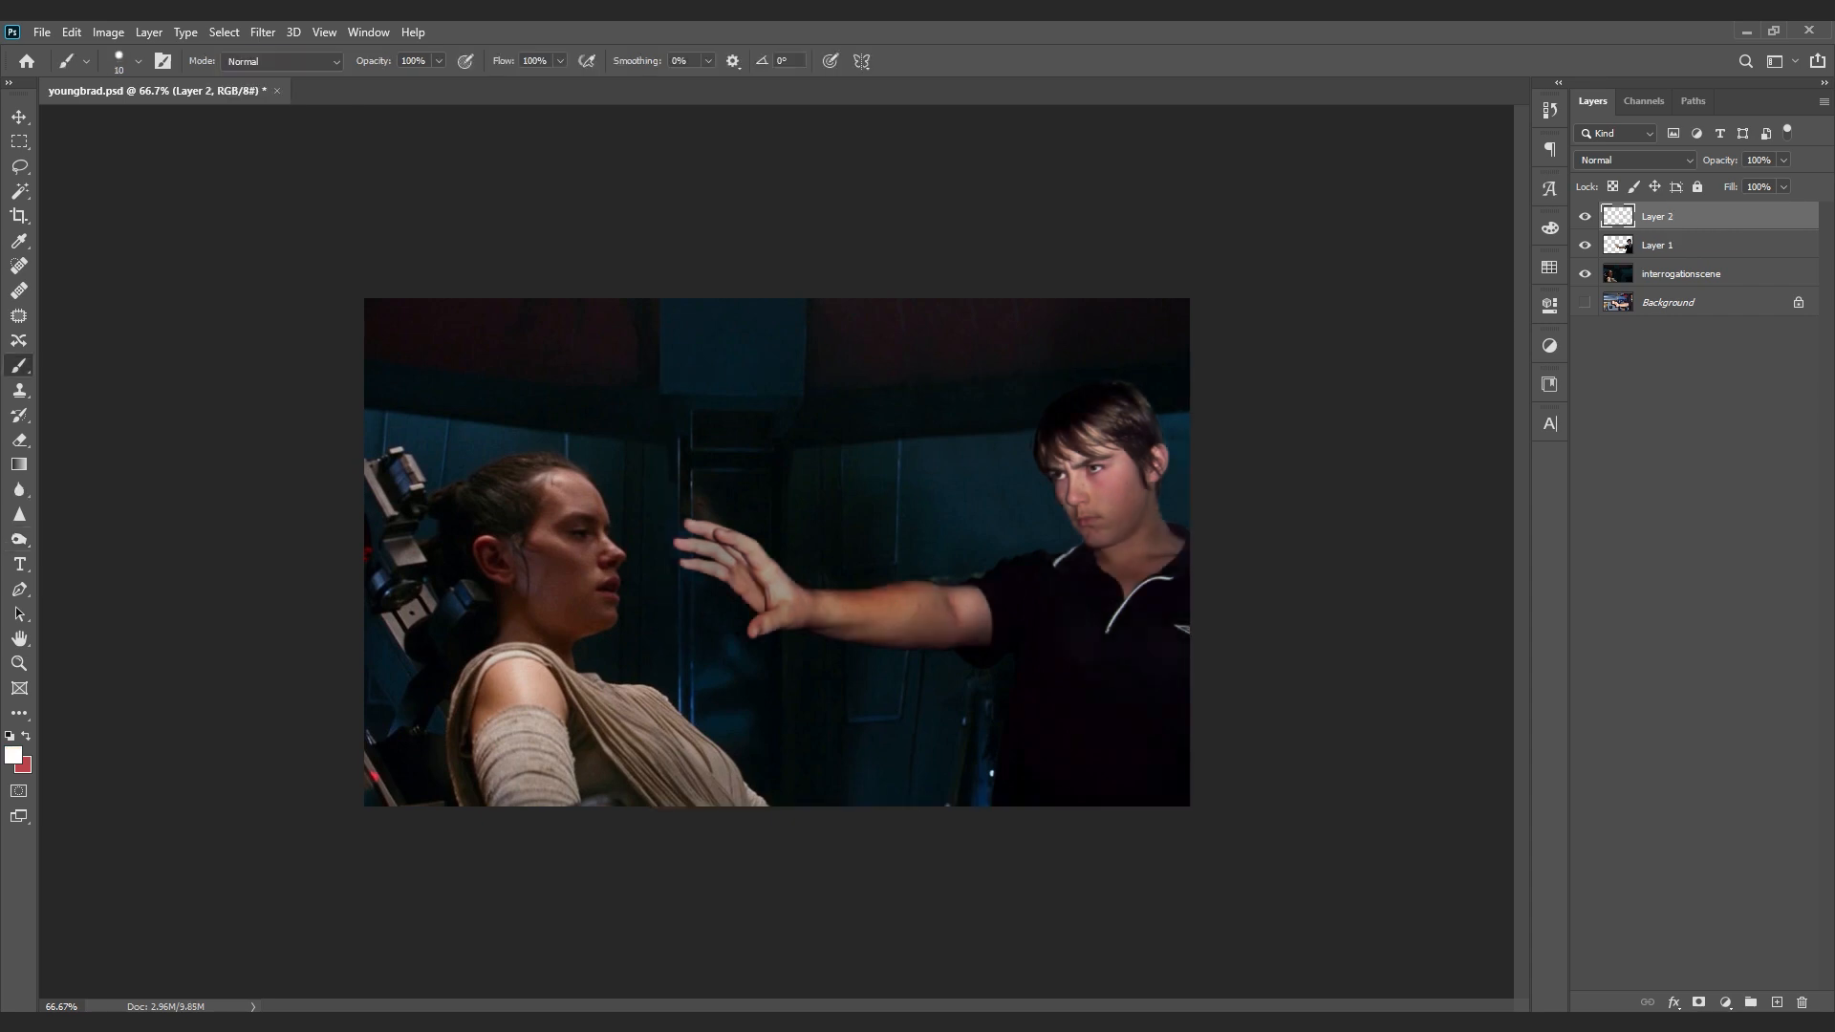
Step: Paint five jagged white lightning strokes on Layer 2 from the outstretched hand across the seated woman, with a size 10 brush
{"action": "mouse_move", "coordinate": [681, 521]}
{"action": "left_mouse_down"}
{"action": "mouse_move", "coordinate": [608, 488]}
{"action": "mouse_move", "coordinate": [478, 476]}
{"action": "left_mouse_up"}
{"action": "left_click_drag", "start_coordinate": [679, 542], "coordinate": [463, 537]}
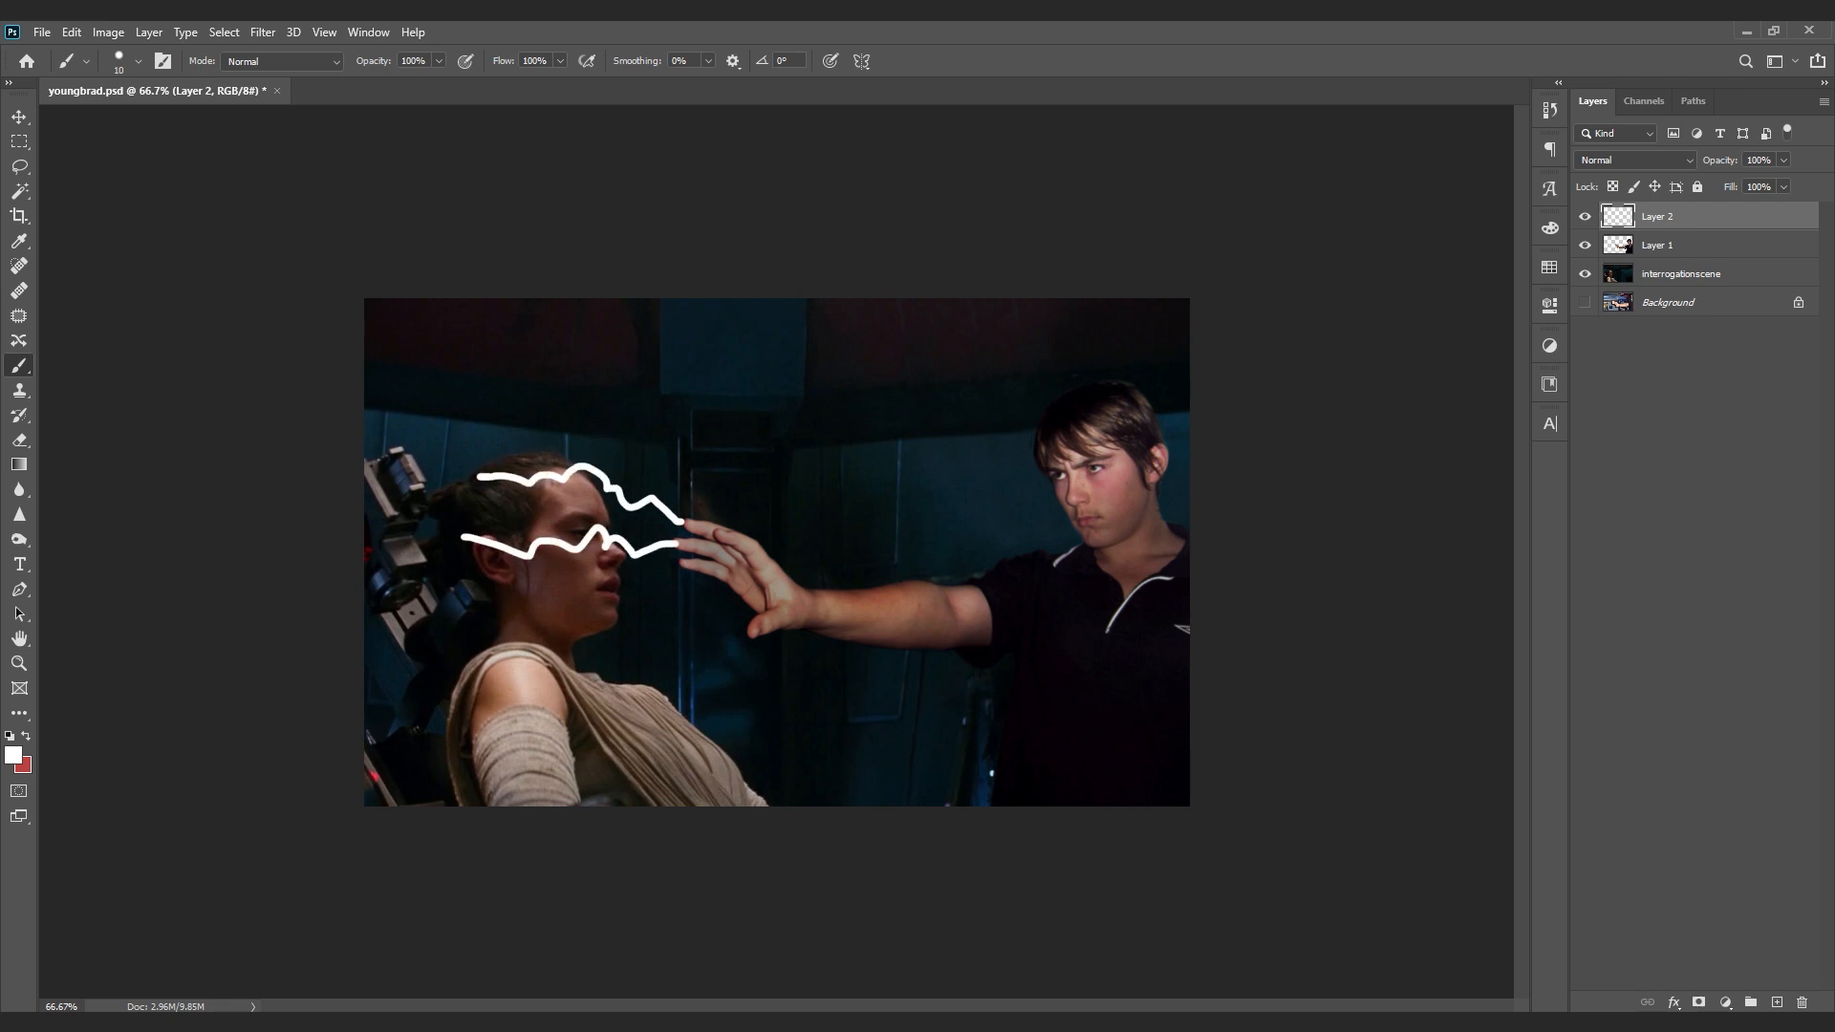
{"action": "left_click_drag", "start_coordinate": [755, 633], "coordinate": [445, 683]}
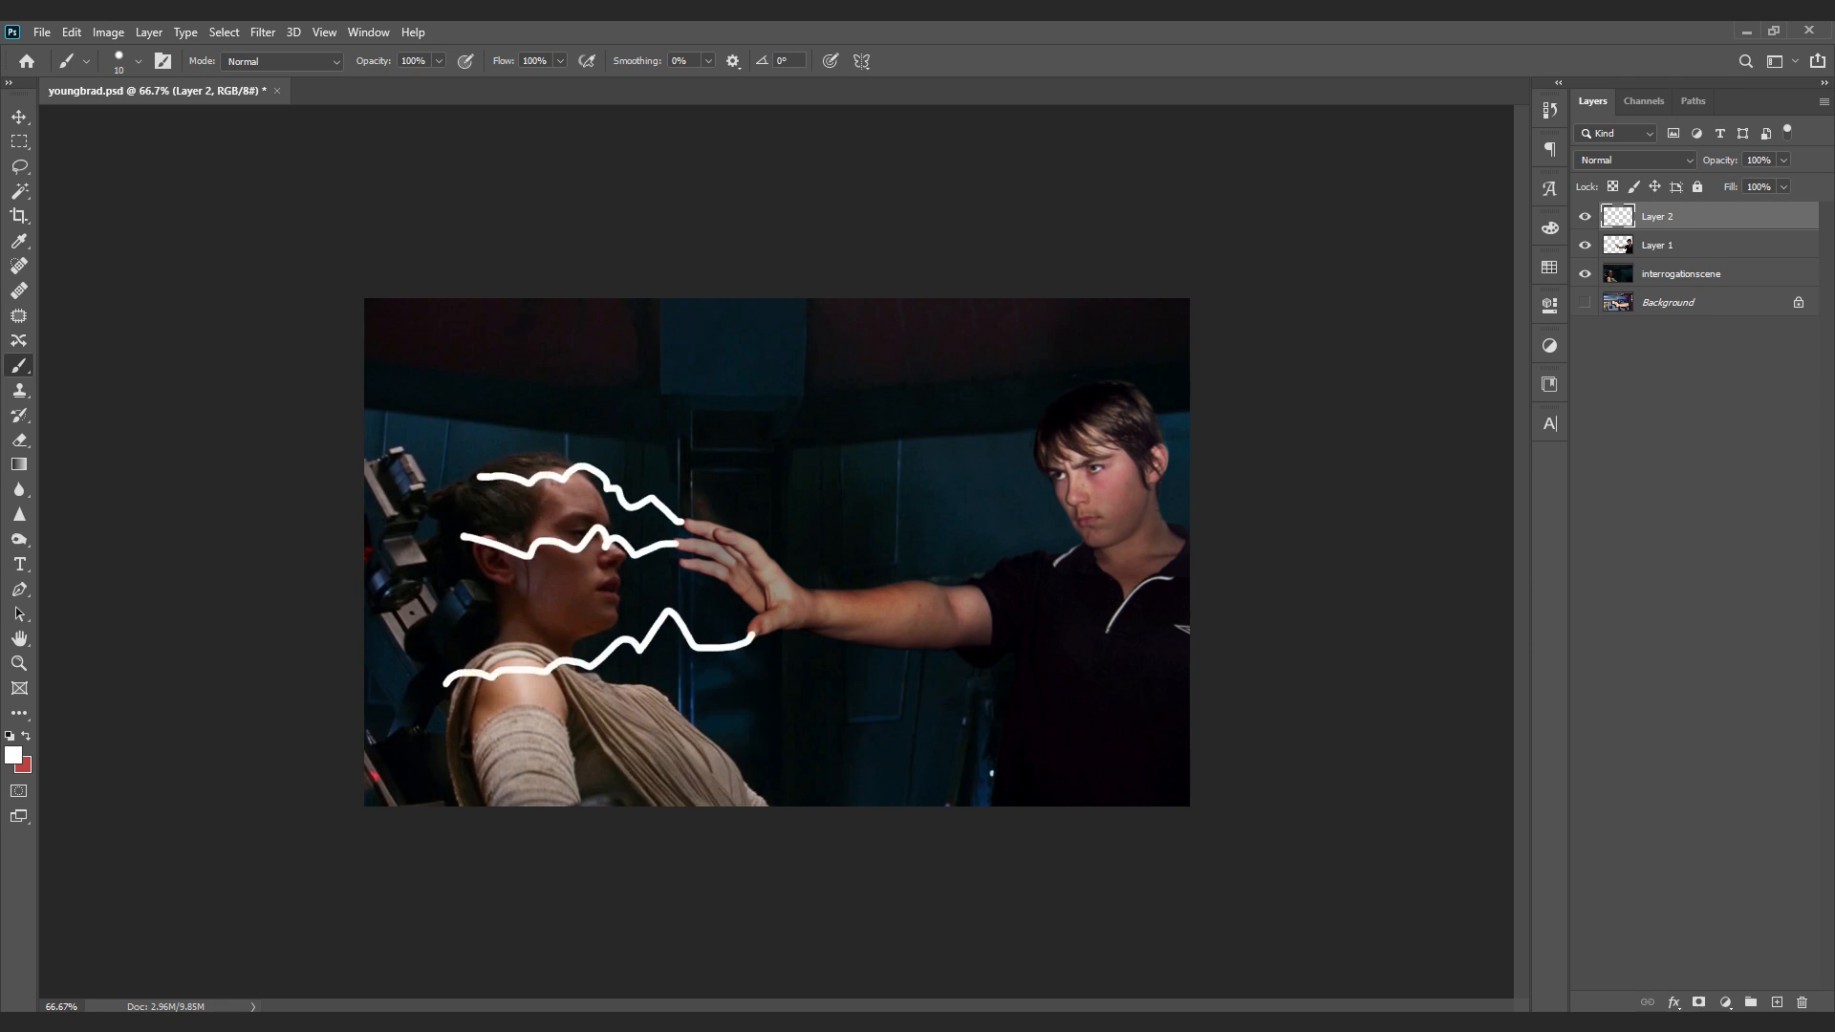
{"action": "left_click_drag", "start_coordinate": [678, 569], "coordinate": [493, 609]}
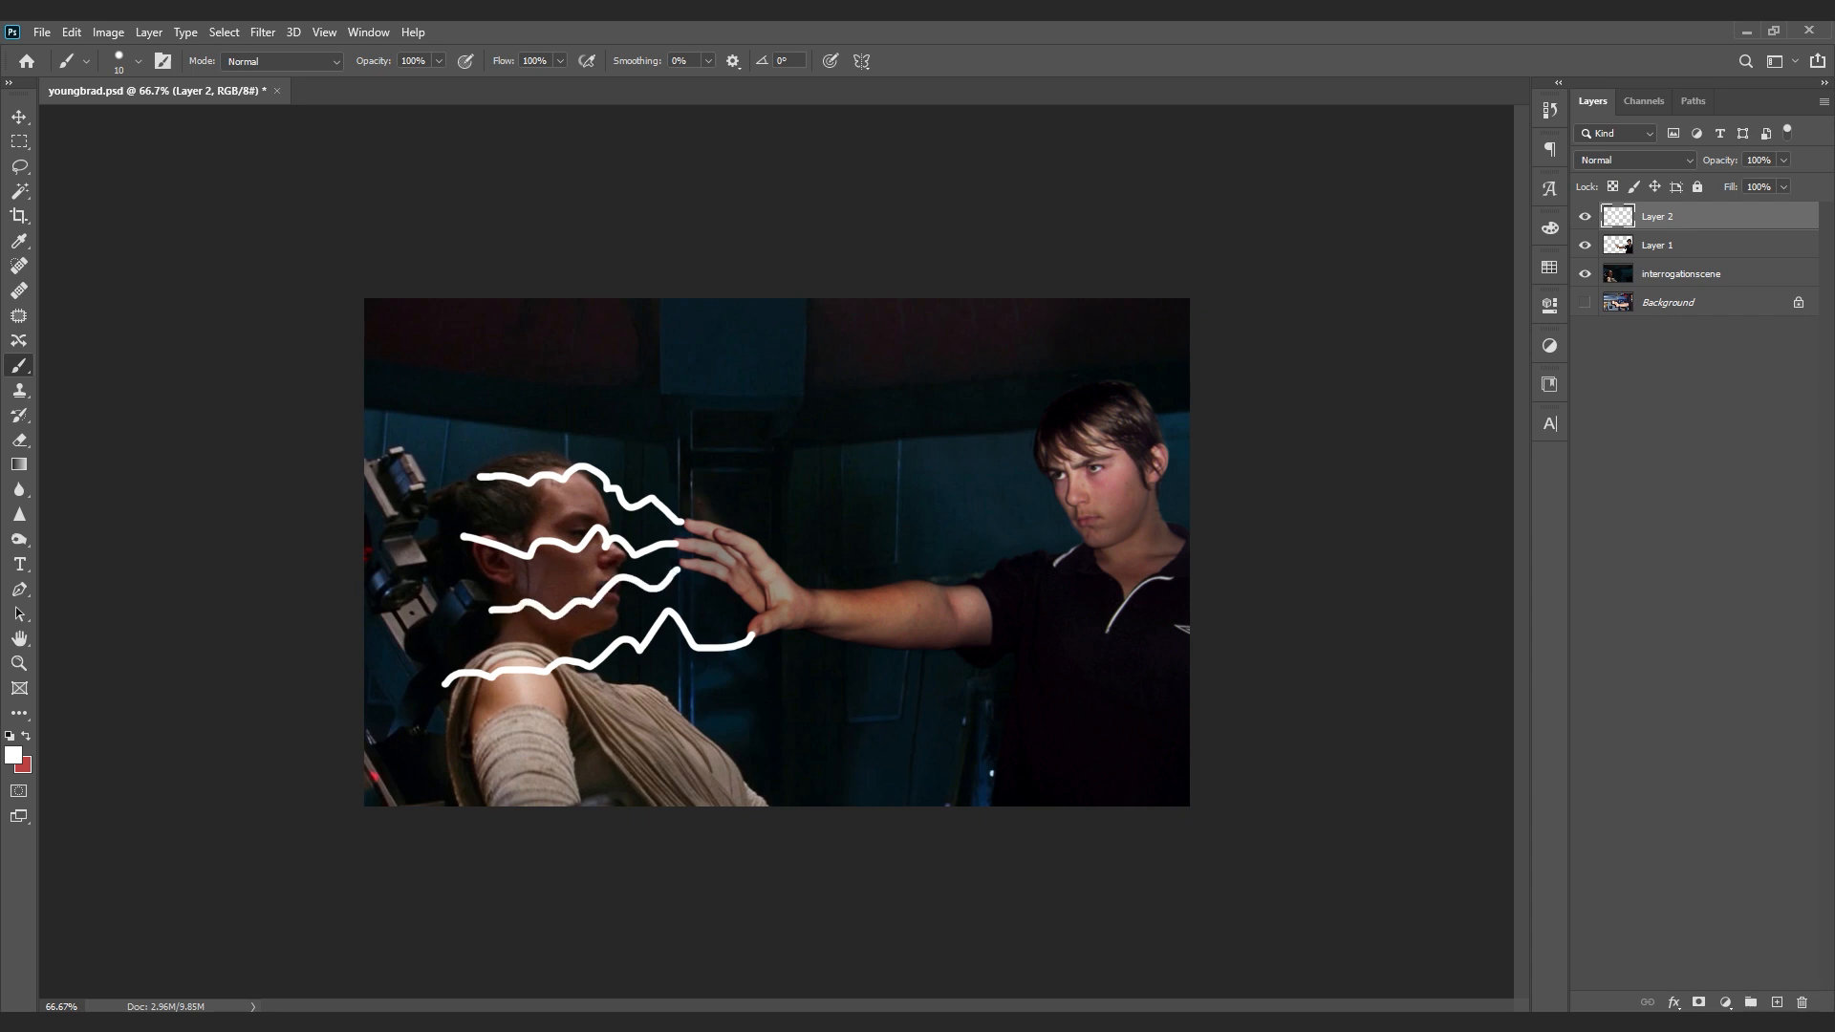
{"action": "left_click_drag", "start_coordinate": [720, 535], "coordinate": [449, 589]}
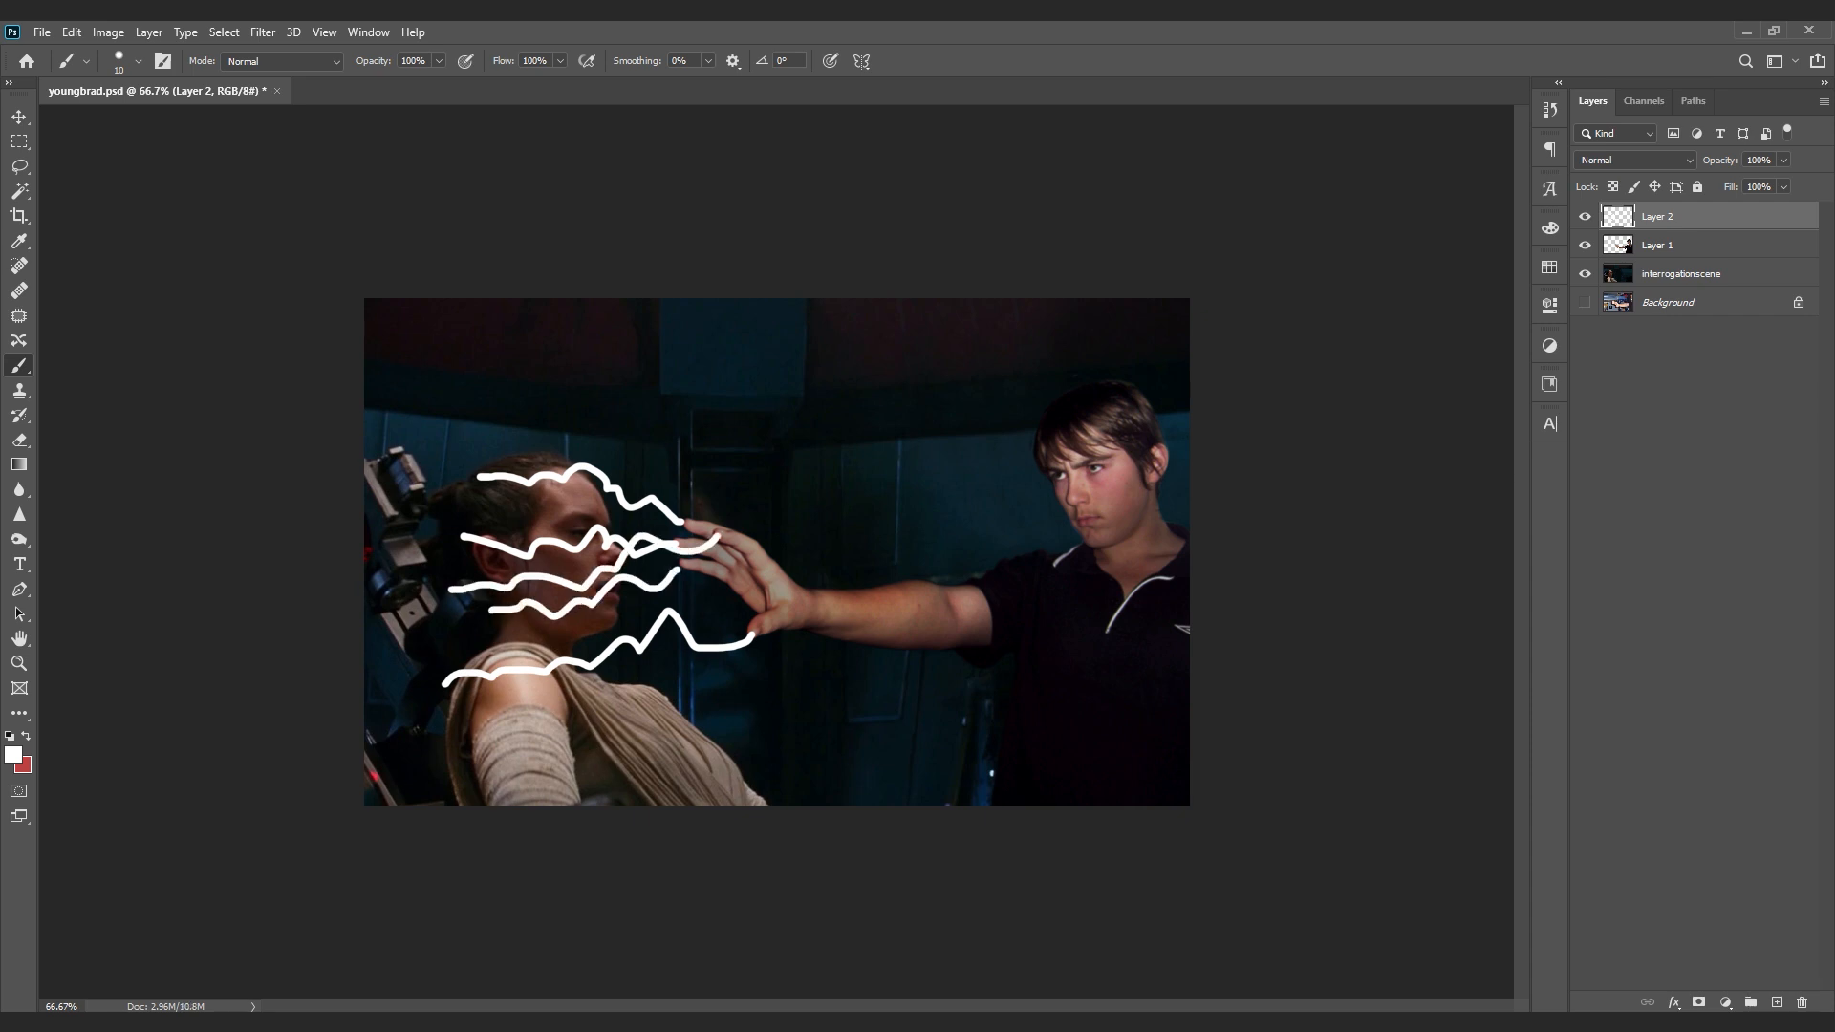
Step: Duplicate the lightning layer and colorize the glow copy blue with Saturation +100 and Lightness -31
{"action": "right_click", "coordinate": [1682, 216]}
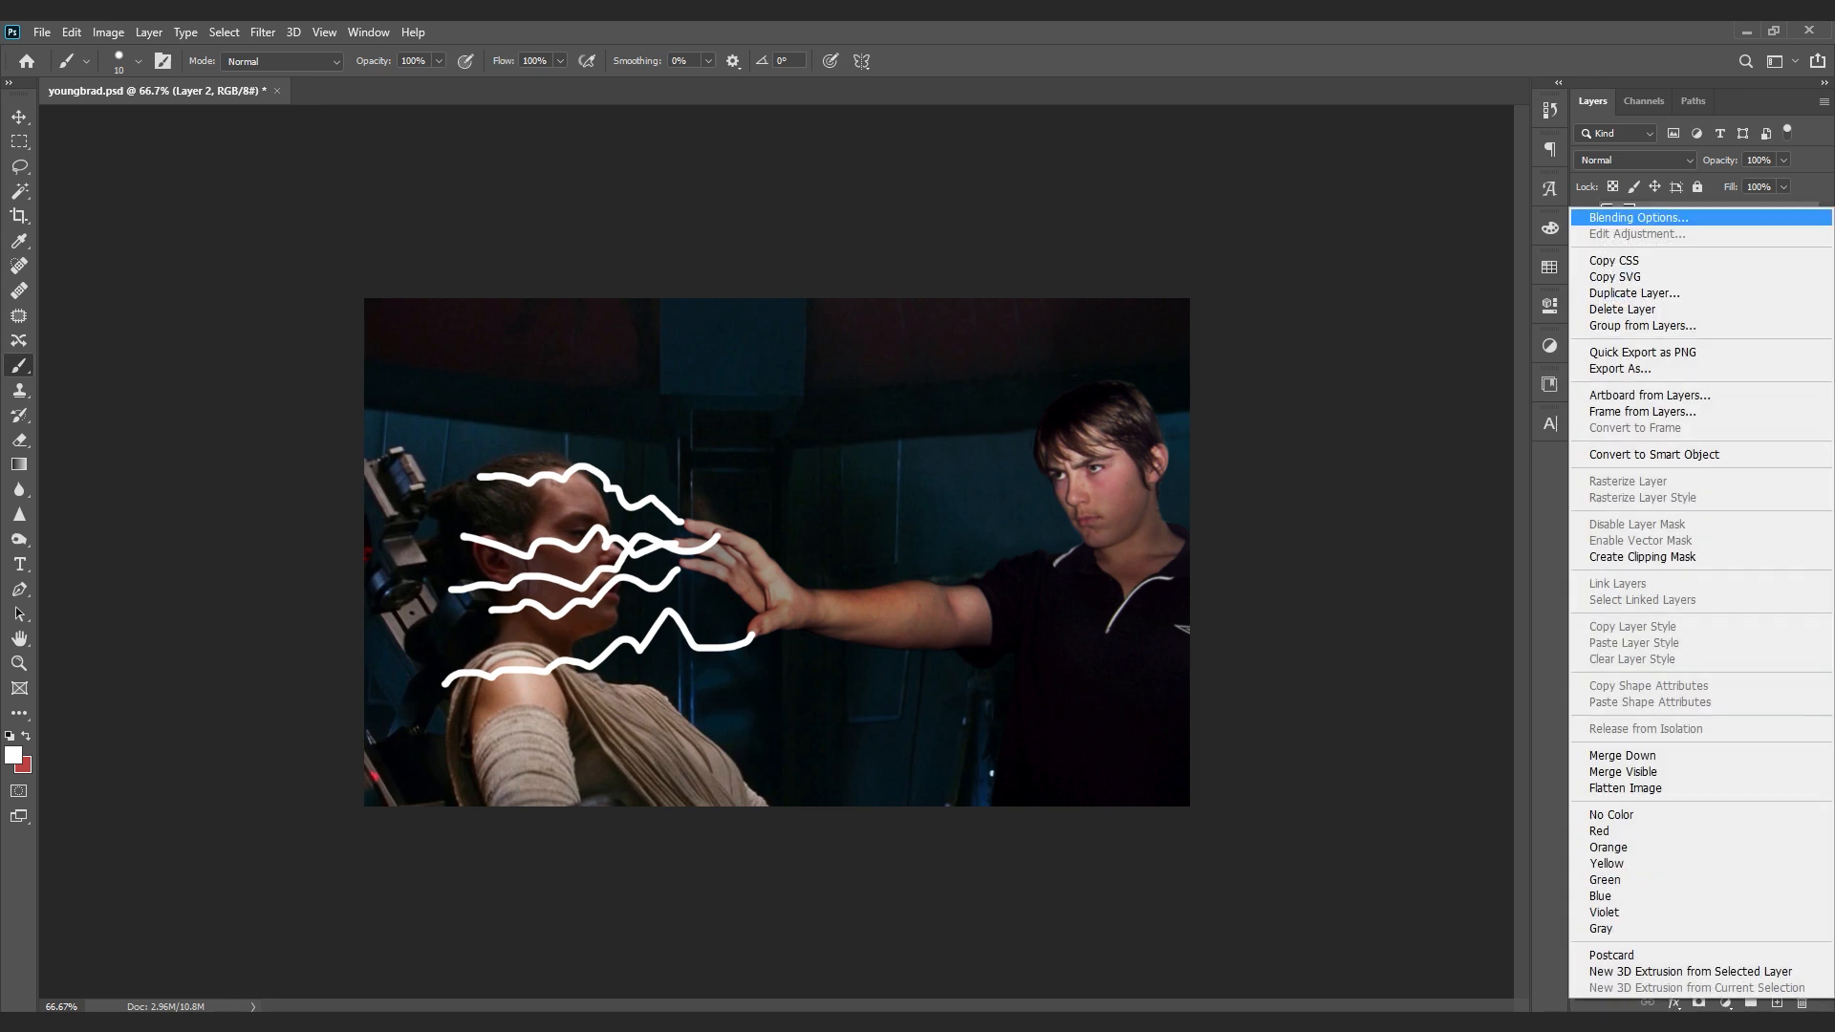
{"action": "left_click", "coordinate": [1644, 277]}
{"action": "key", "text": "Return"}
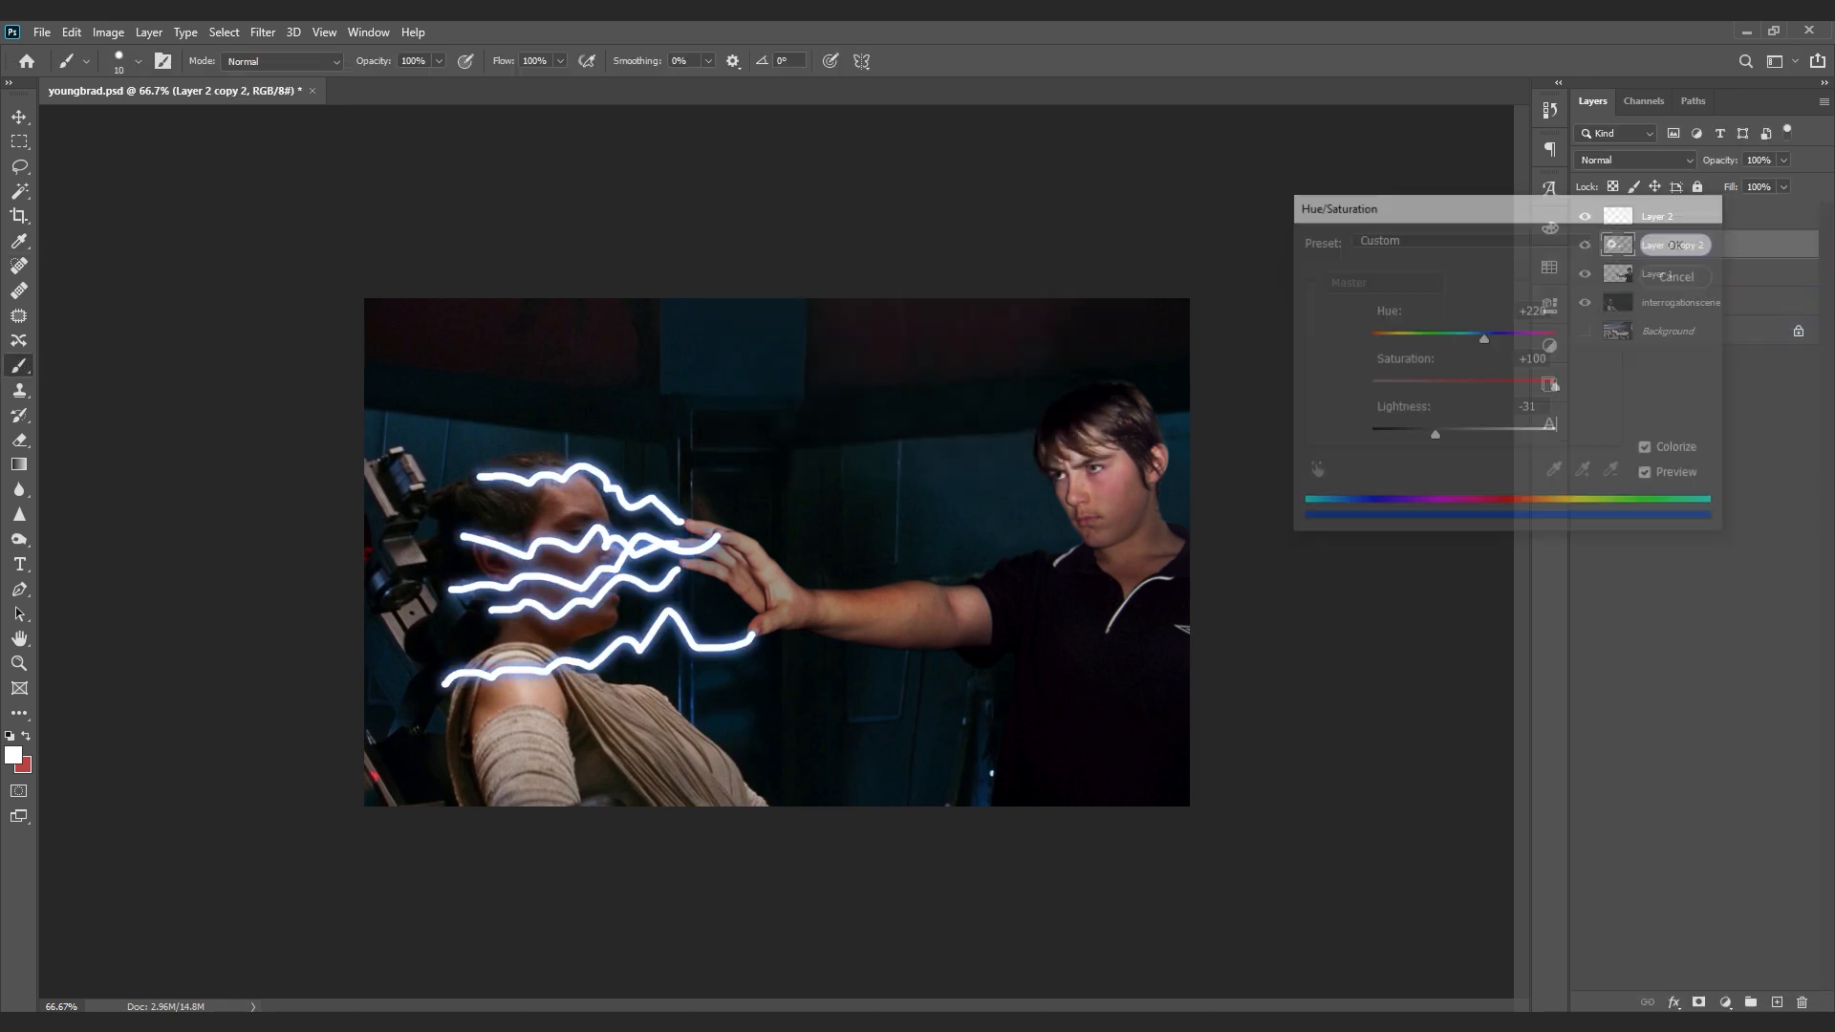
{"action": "key", "text": "Return"}
{"action": "key", "text": "v"}
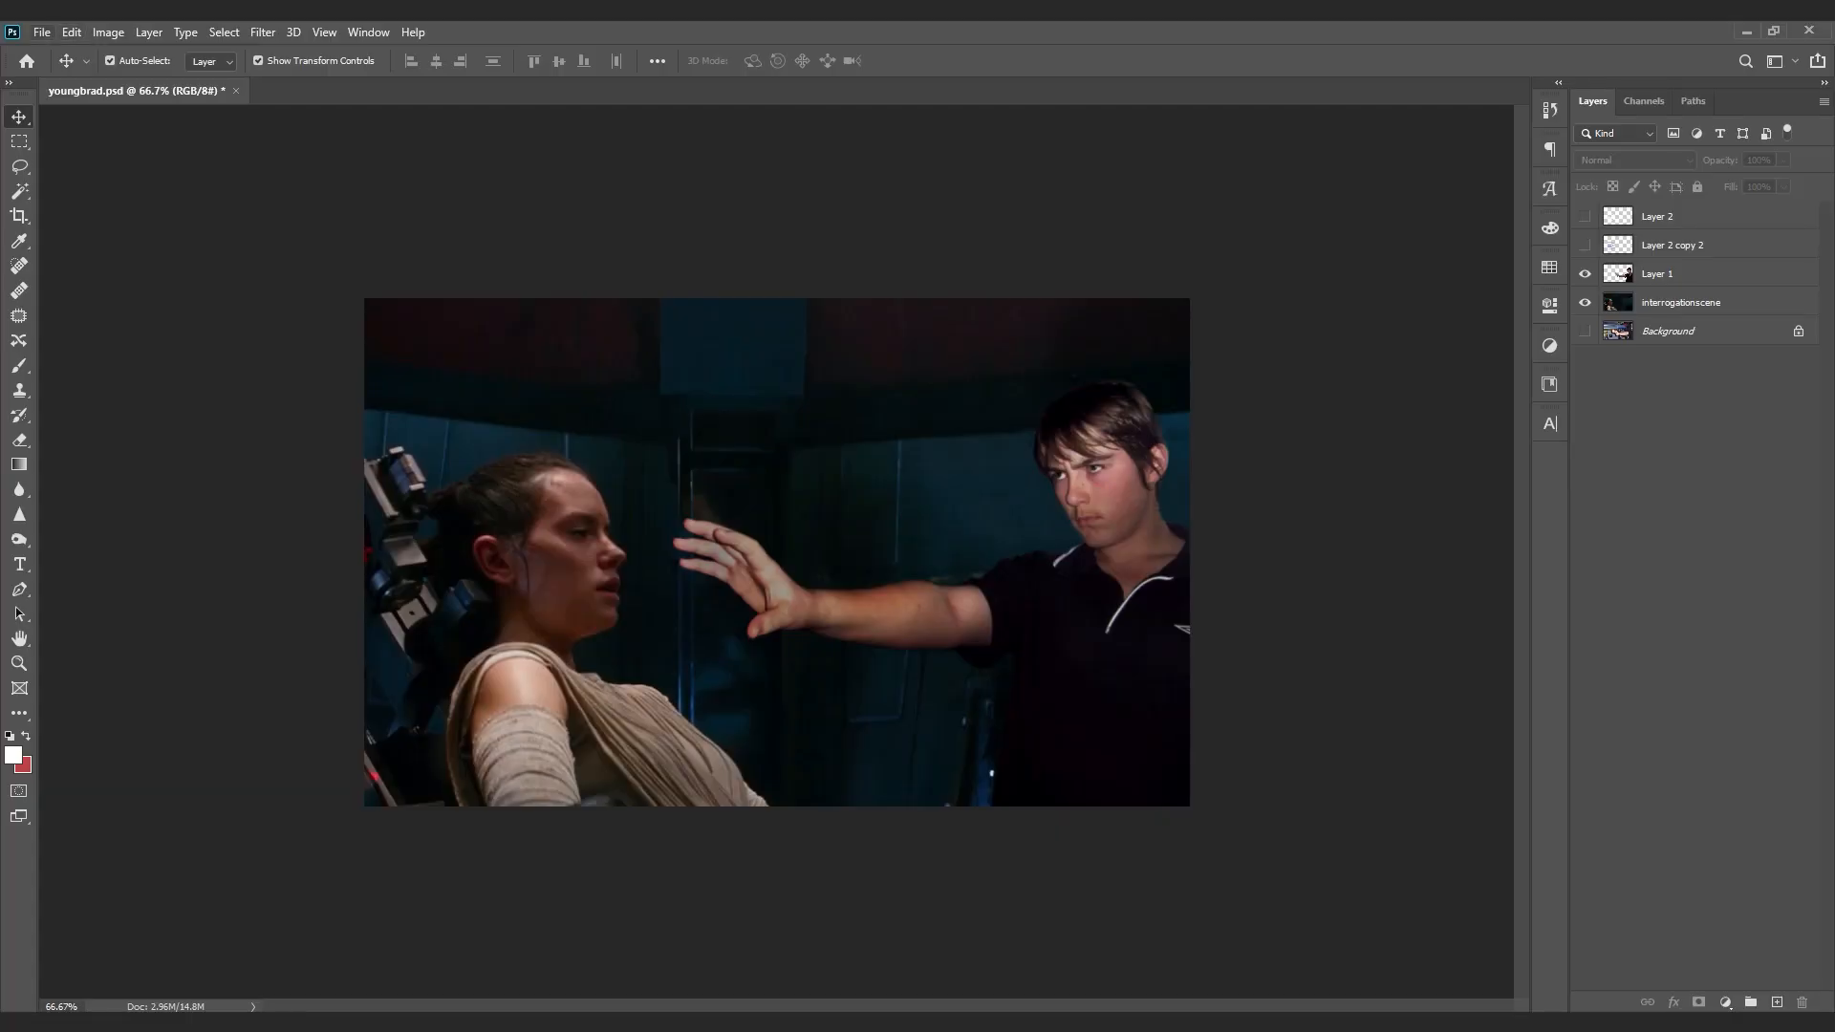
Step: Reposition the white energy ball on Layer 3 over the outstretched hand and duplicate its layer
{"action": "key", "text": "alt+f"}
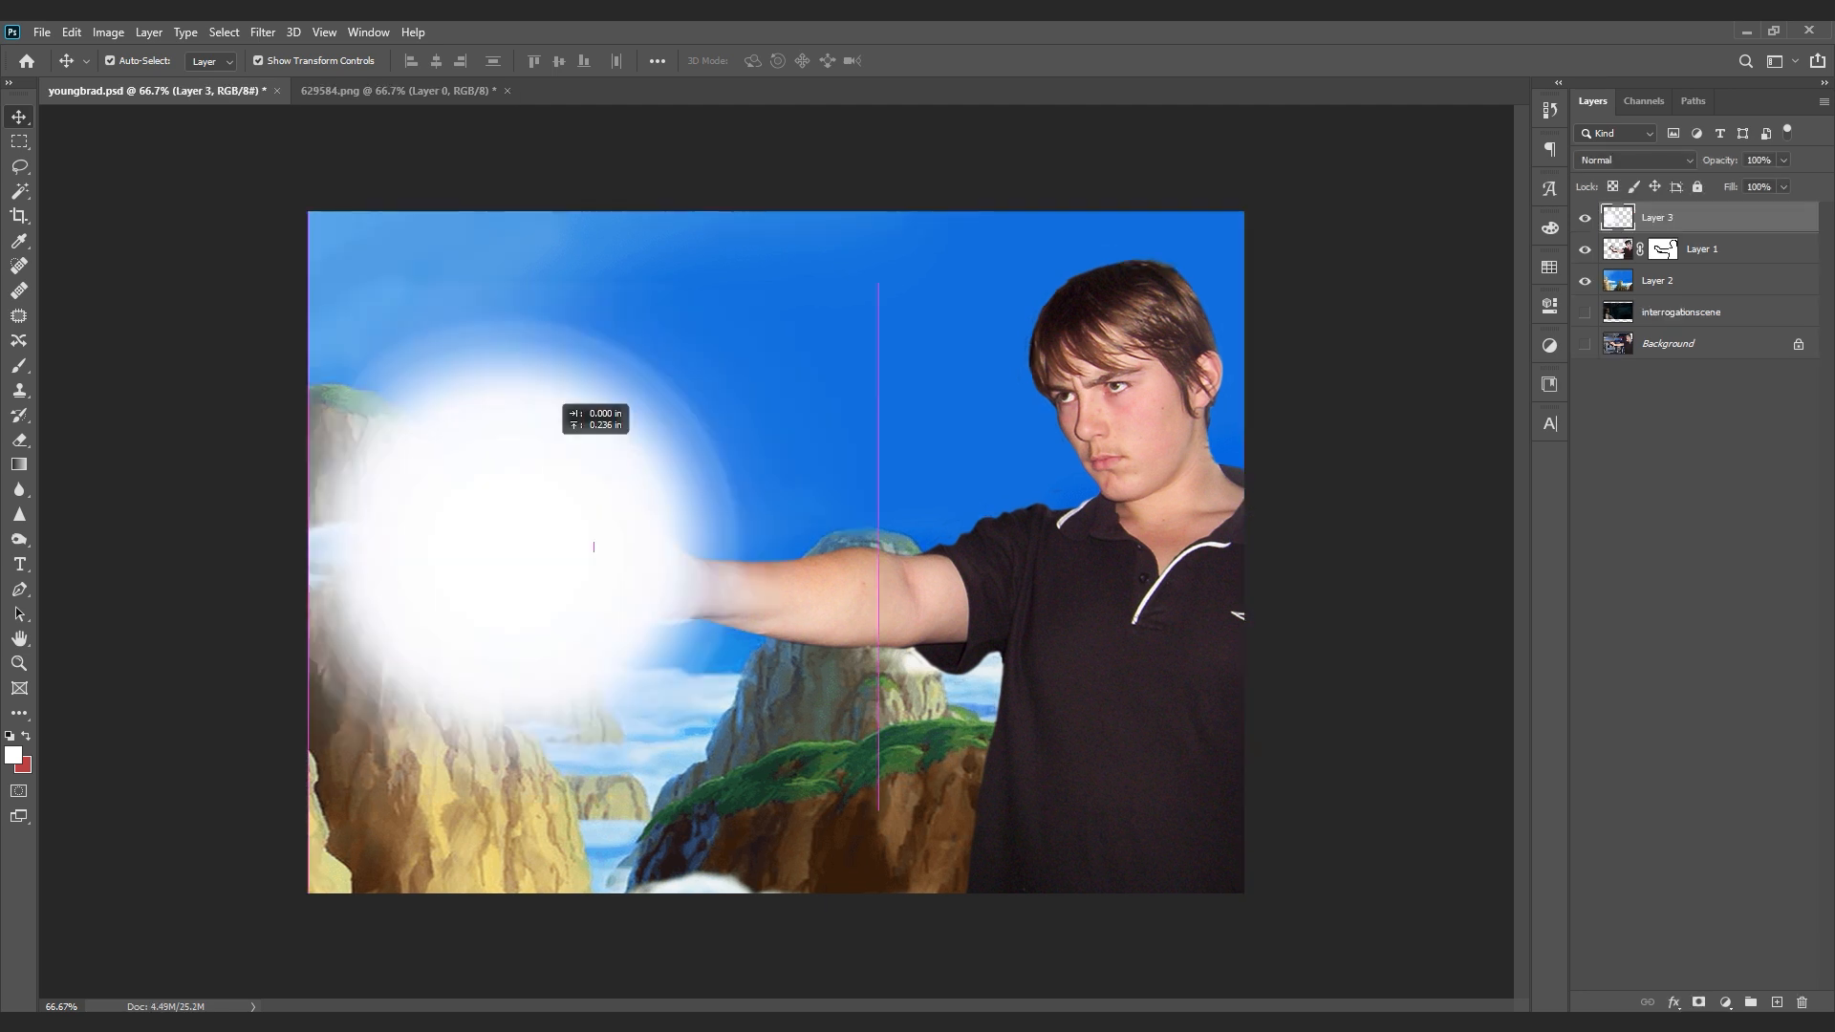
{"action": "left_click_drag", "start_coordinate": [549, 382], "coordinate": [602, 387]}
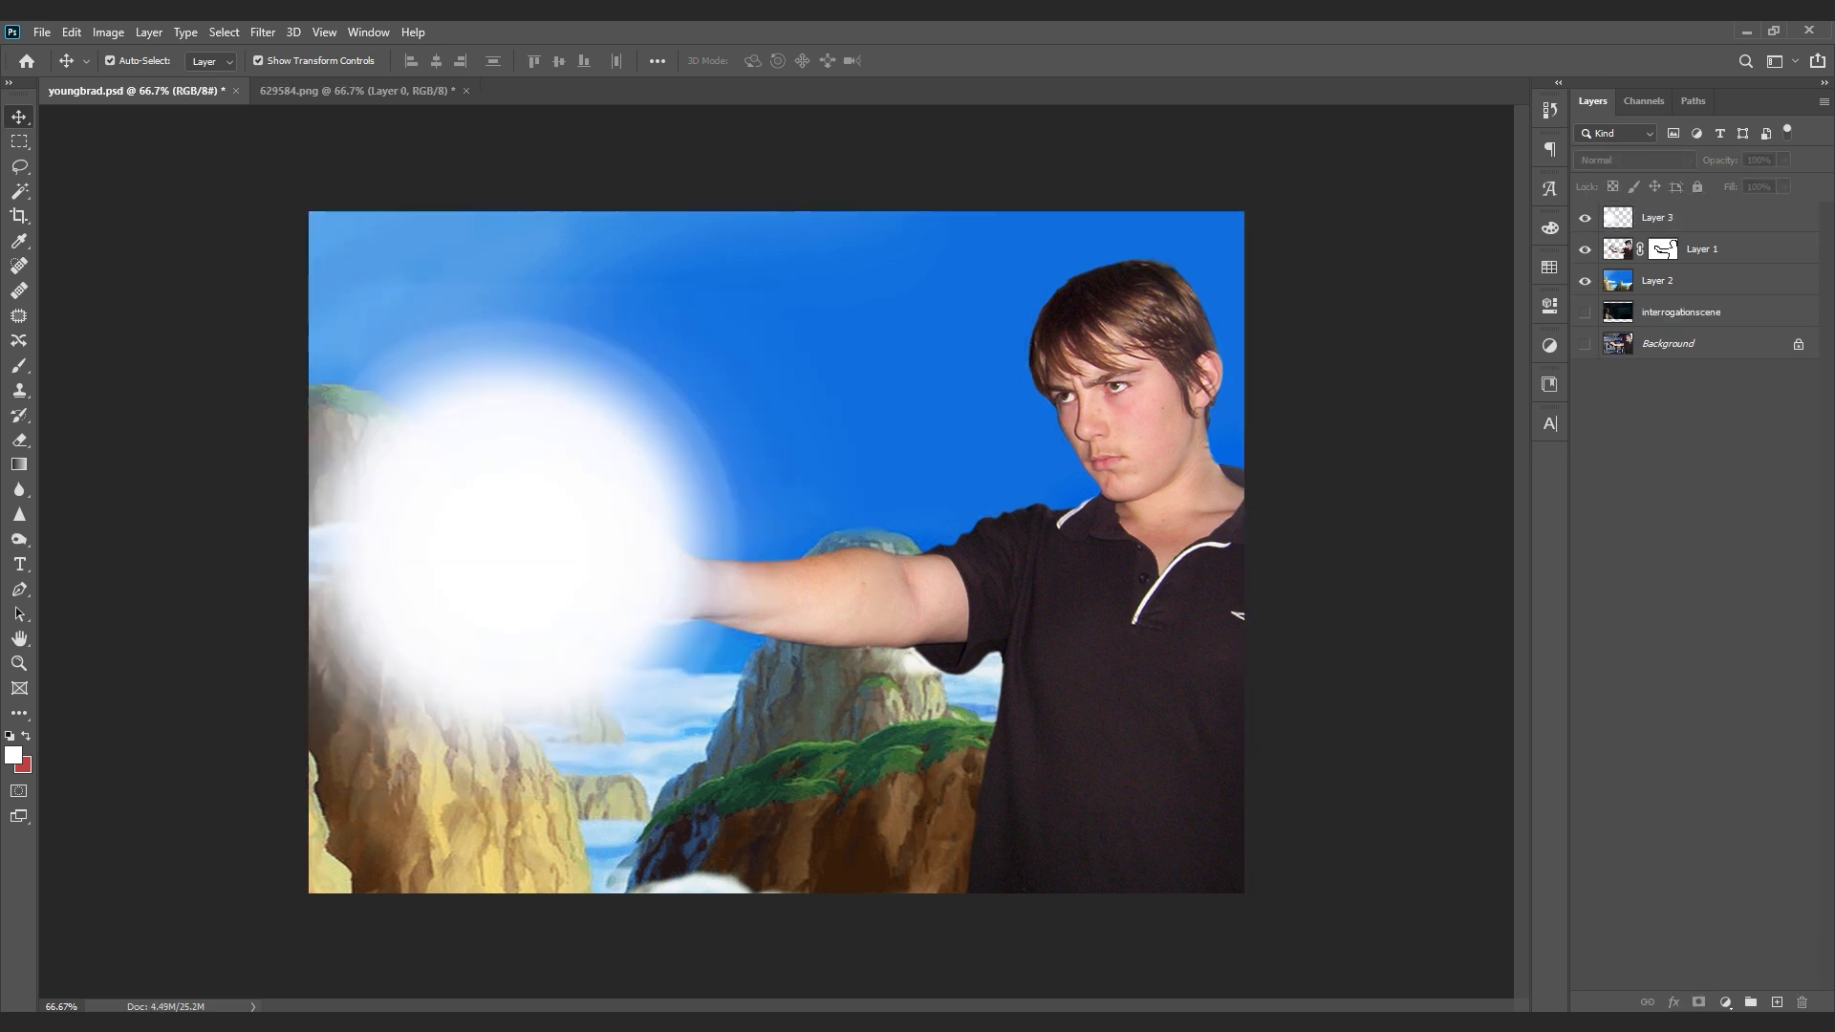
{"action": "right_click", "coordinate": [1701, 219]}
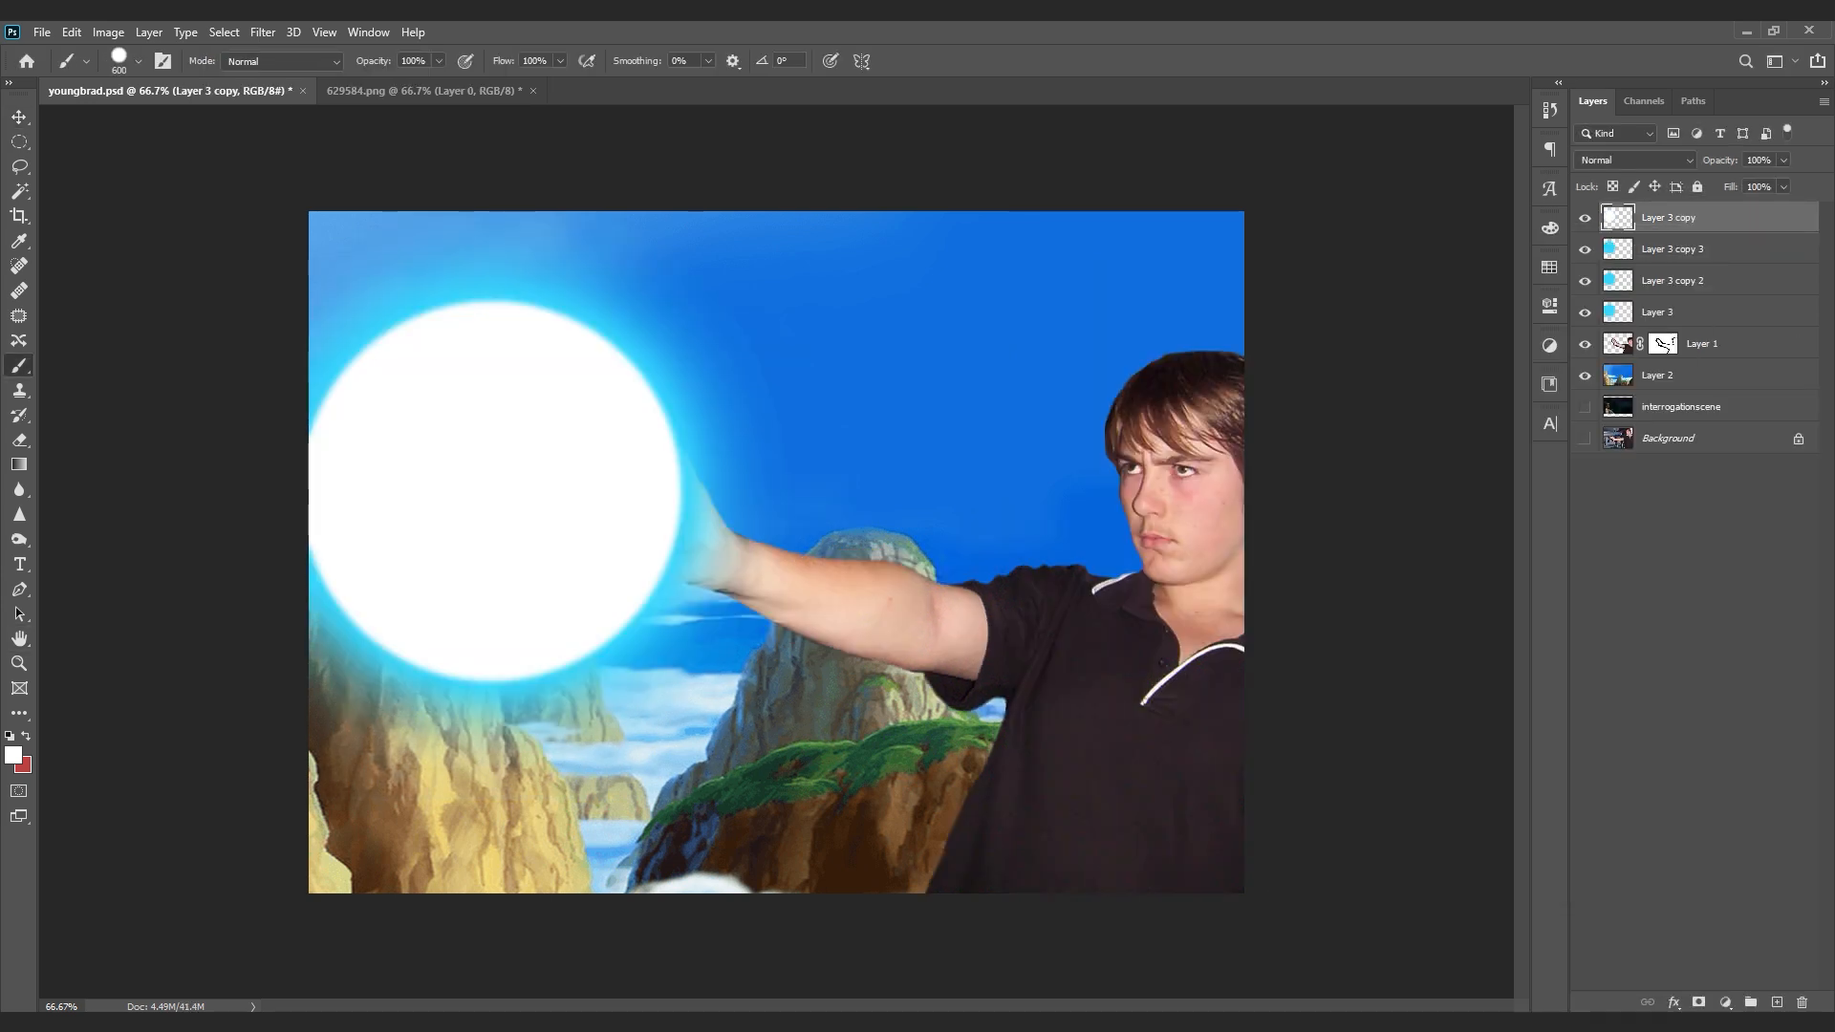
Step: Remove the fingers overlapping the energy ball on Layer 1 copy, keeping the thumb in front, and deselect the layers
{"action": "left_click", "coordinate": [19, 115]}
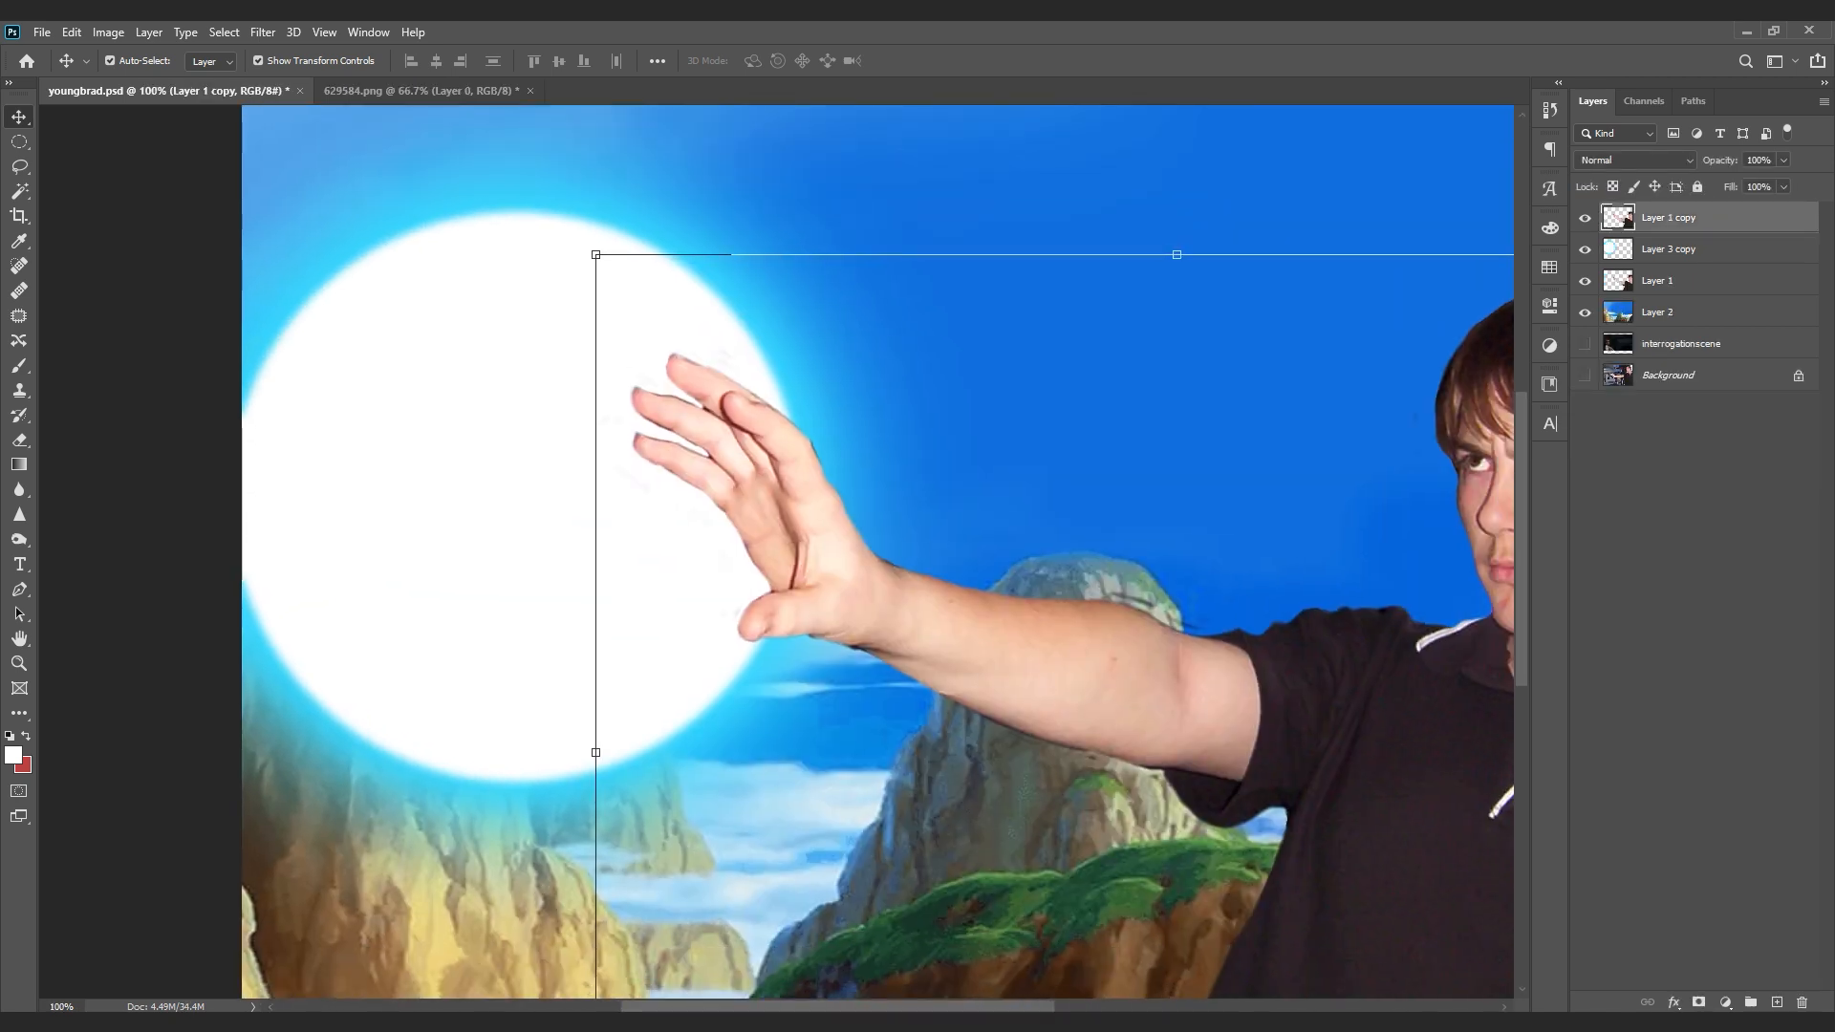
{"action": "left_click", "coordinate": [19, 365]}
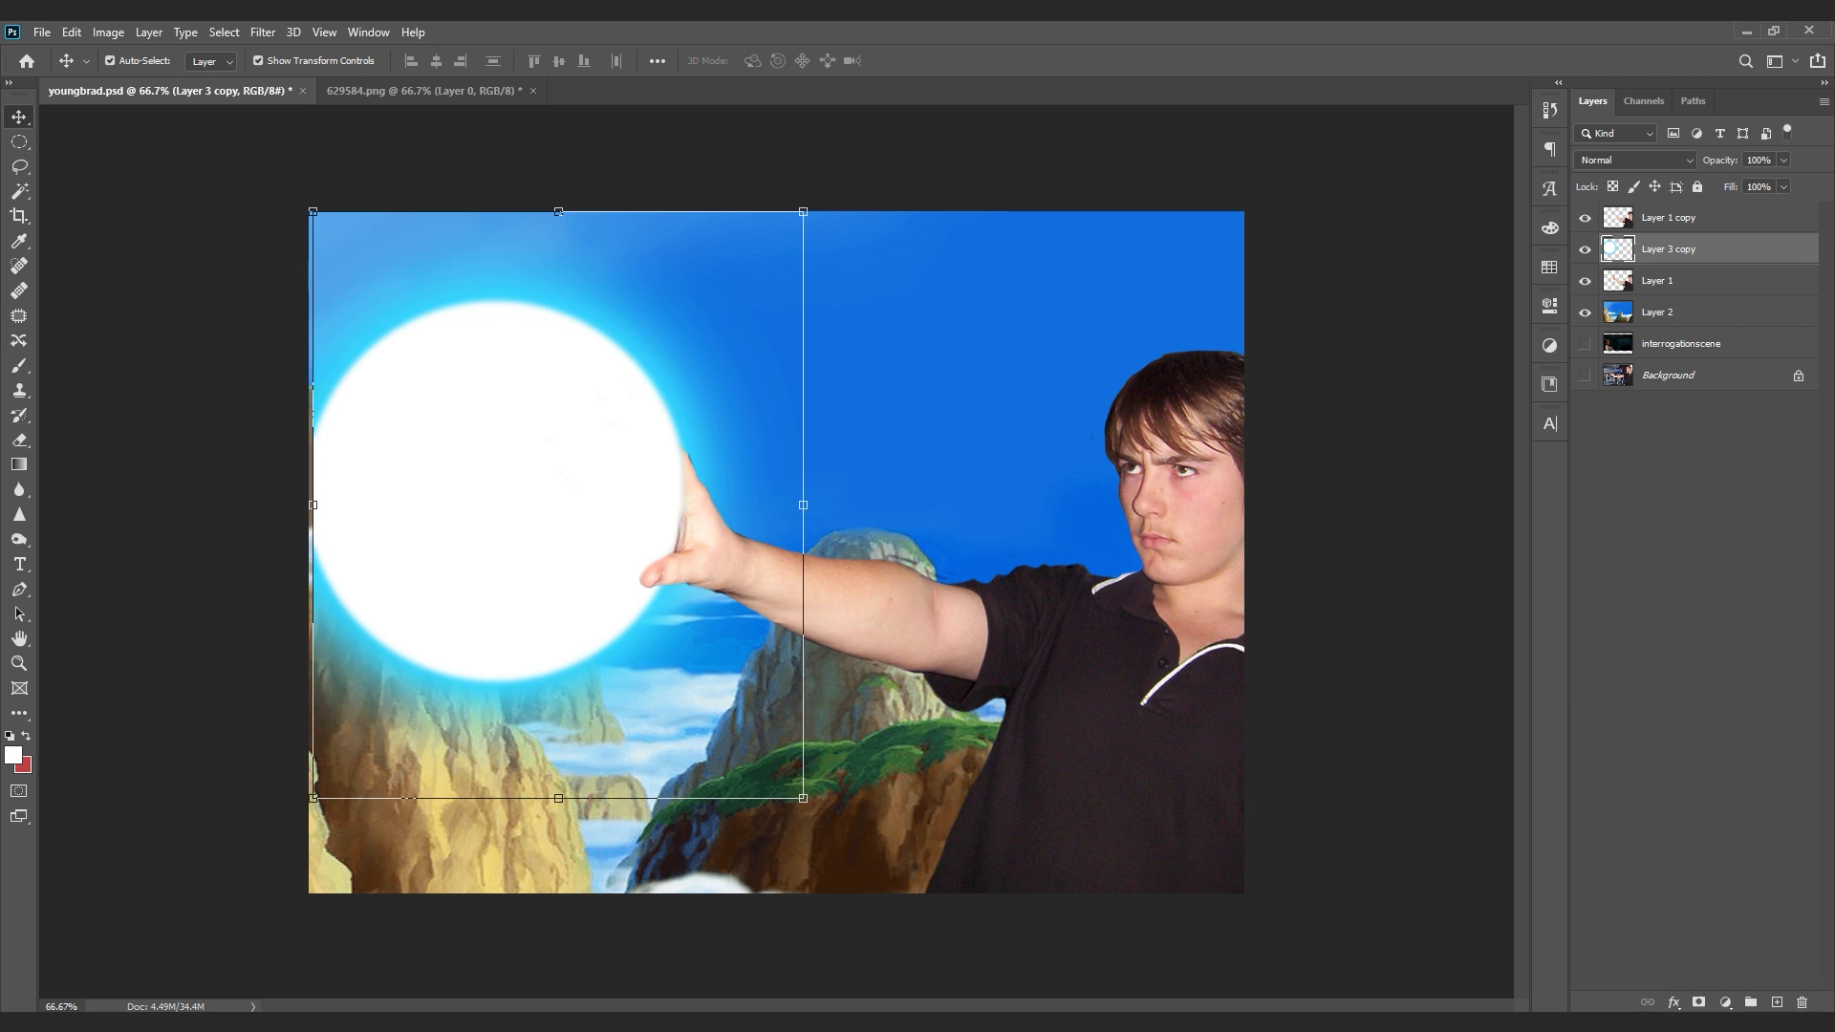
{"action": "left_click", "coordinate": [1376, 535]}
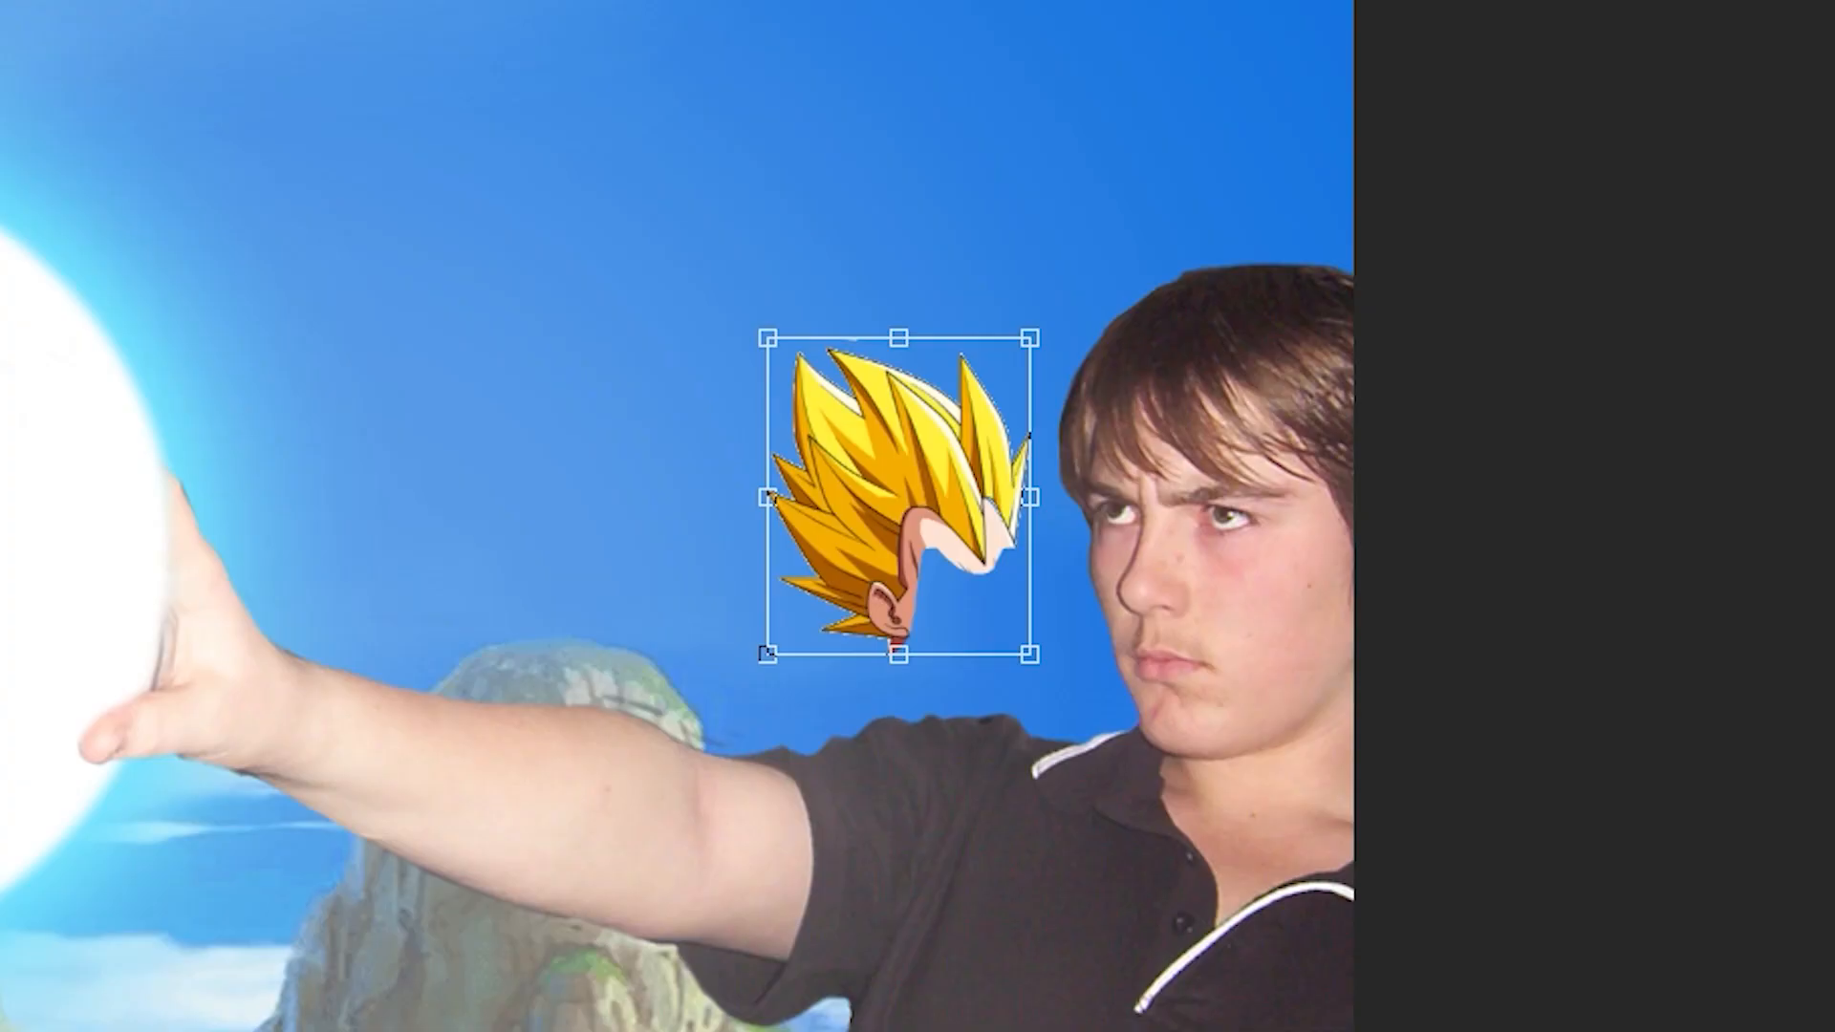
Step: Fit the spiky blond anime hair over the man's head, and hide Layer 4 to work on Layer 1 copy
{"action": "left_click_drag", "start_coordinate": [767, 654], "coordinate": [806, 653]}
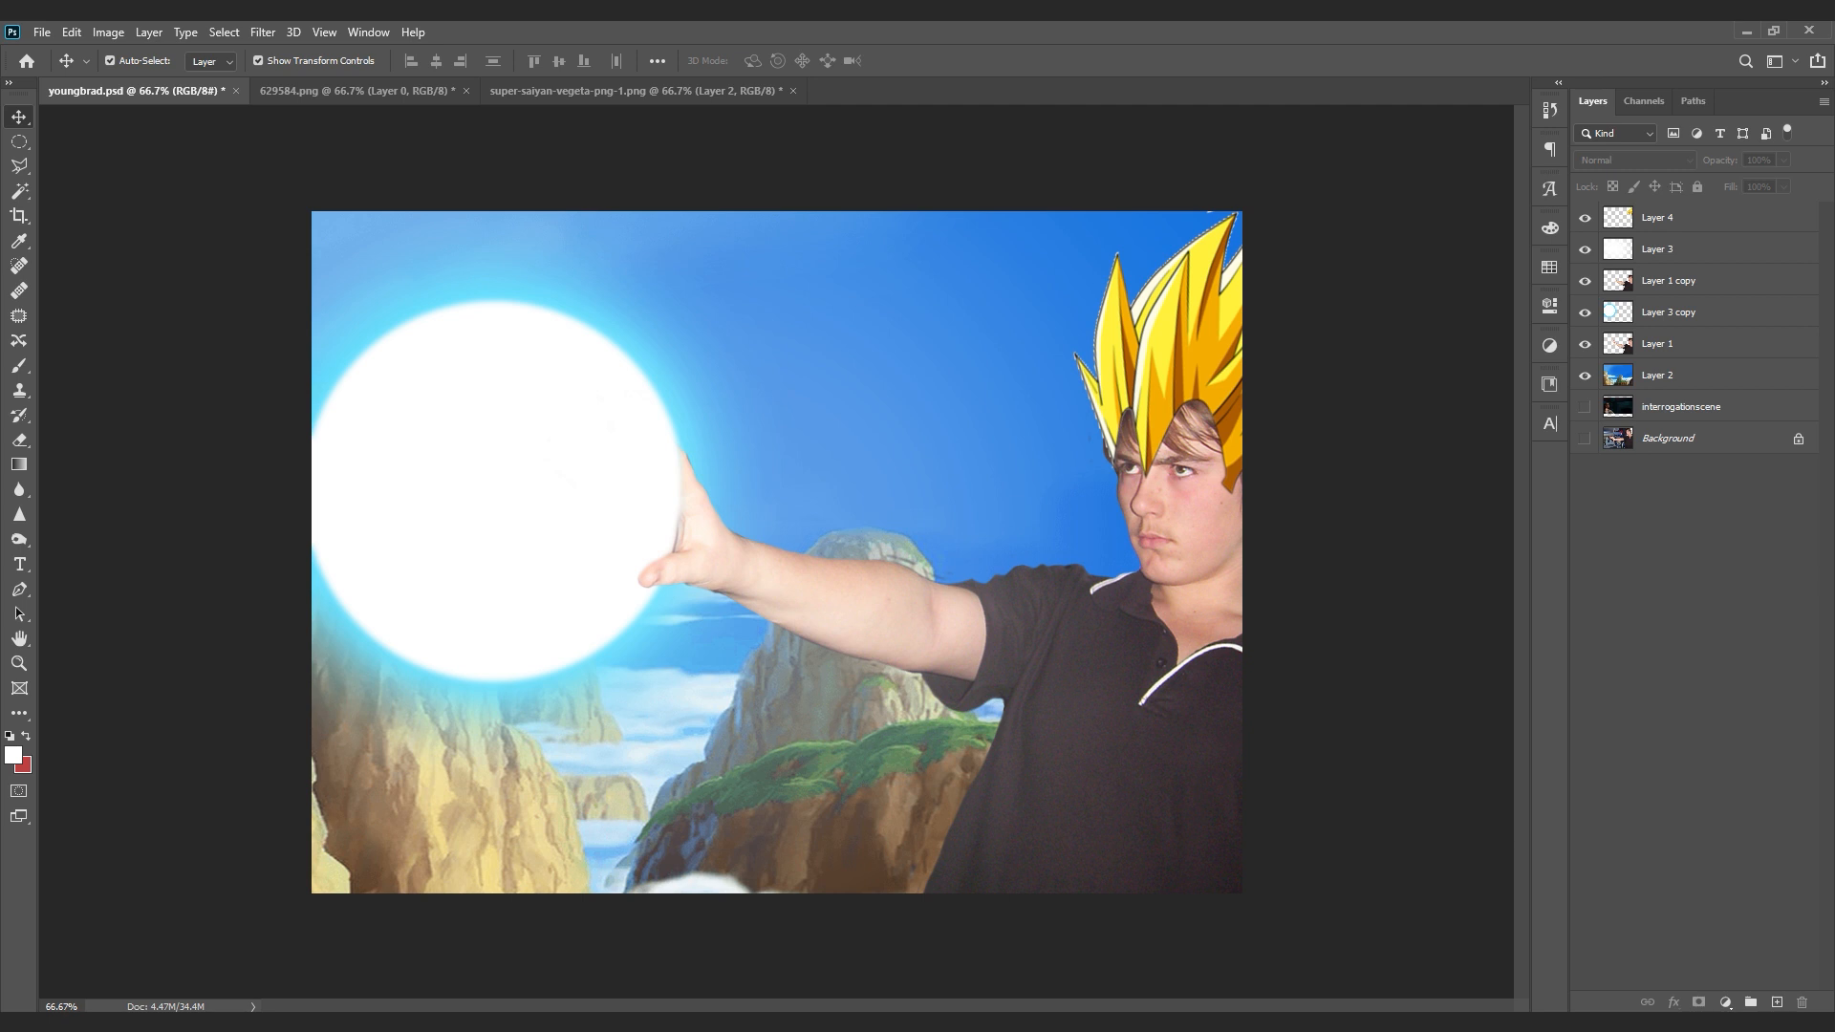
{"action": "key", "text": "ctrl+plus"}
{"action": "key", "text": "ctrl+plus"}
{"action": "left_click_drag", "start_coordinate": [1357, 410], "coordinate": [141, 665]}
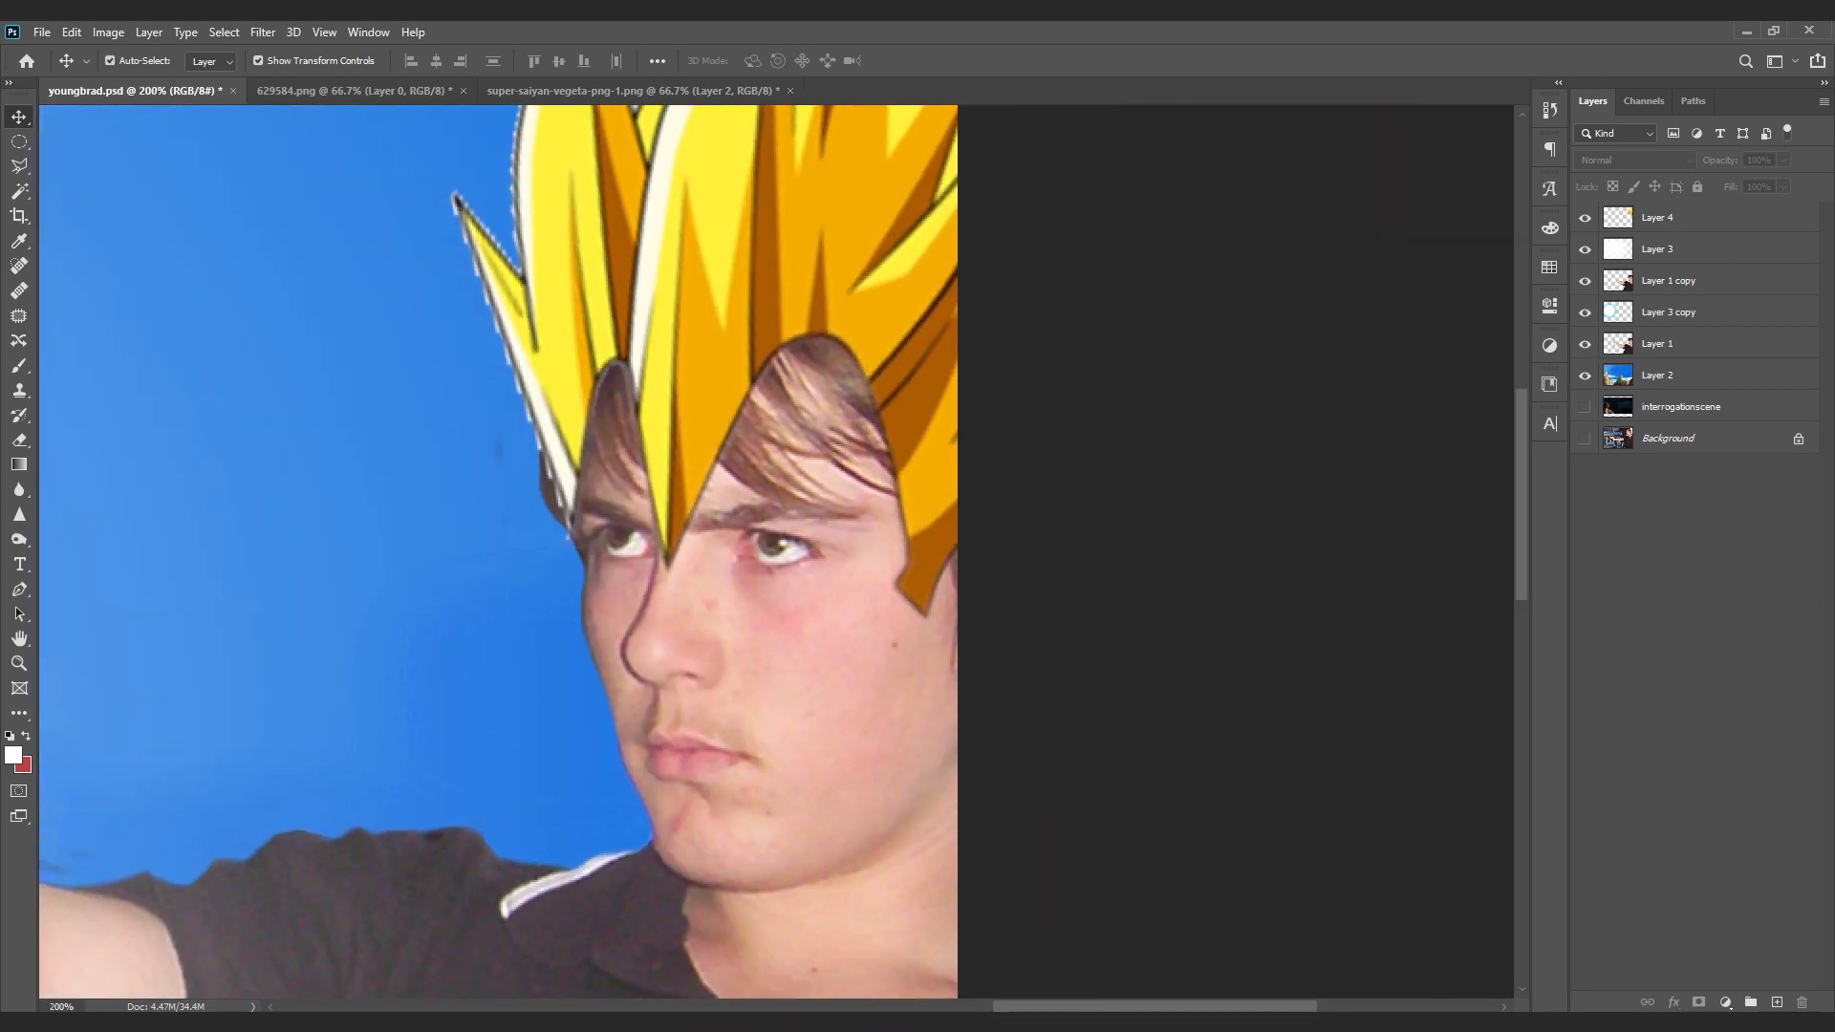
{"action": "key", "text": "ctrl+comma"}
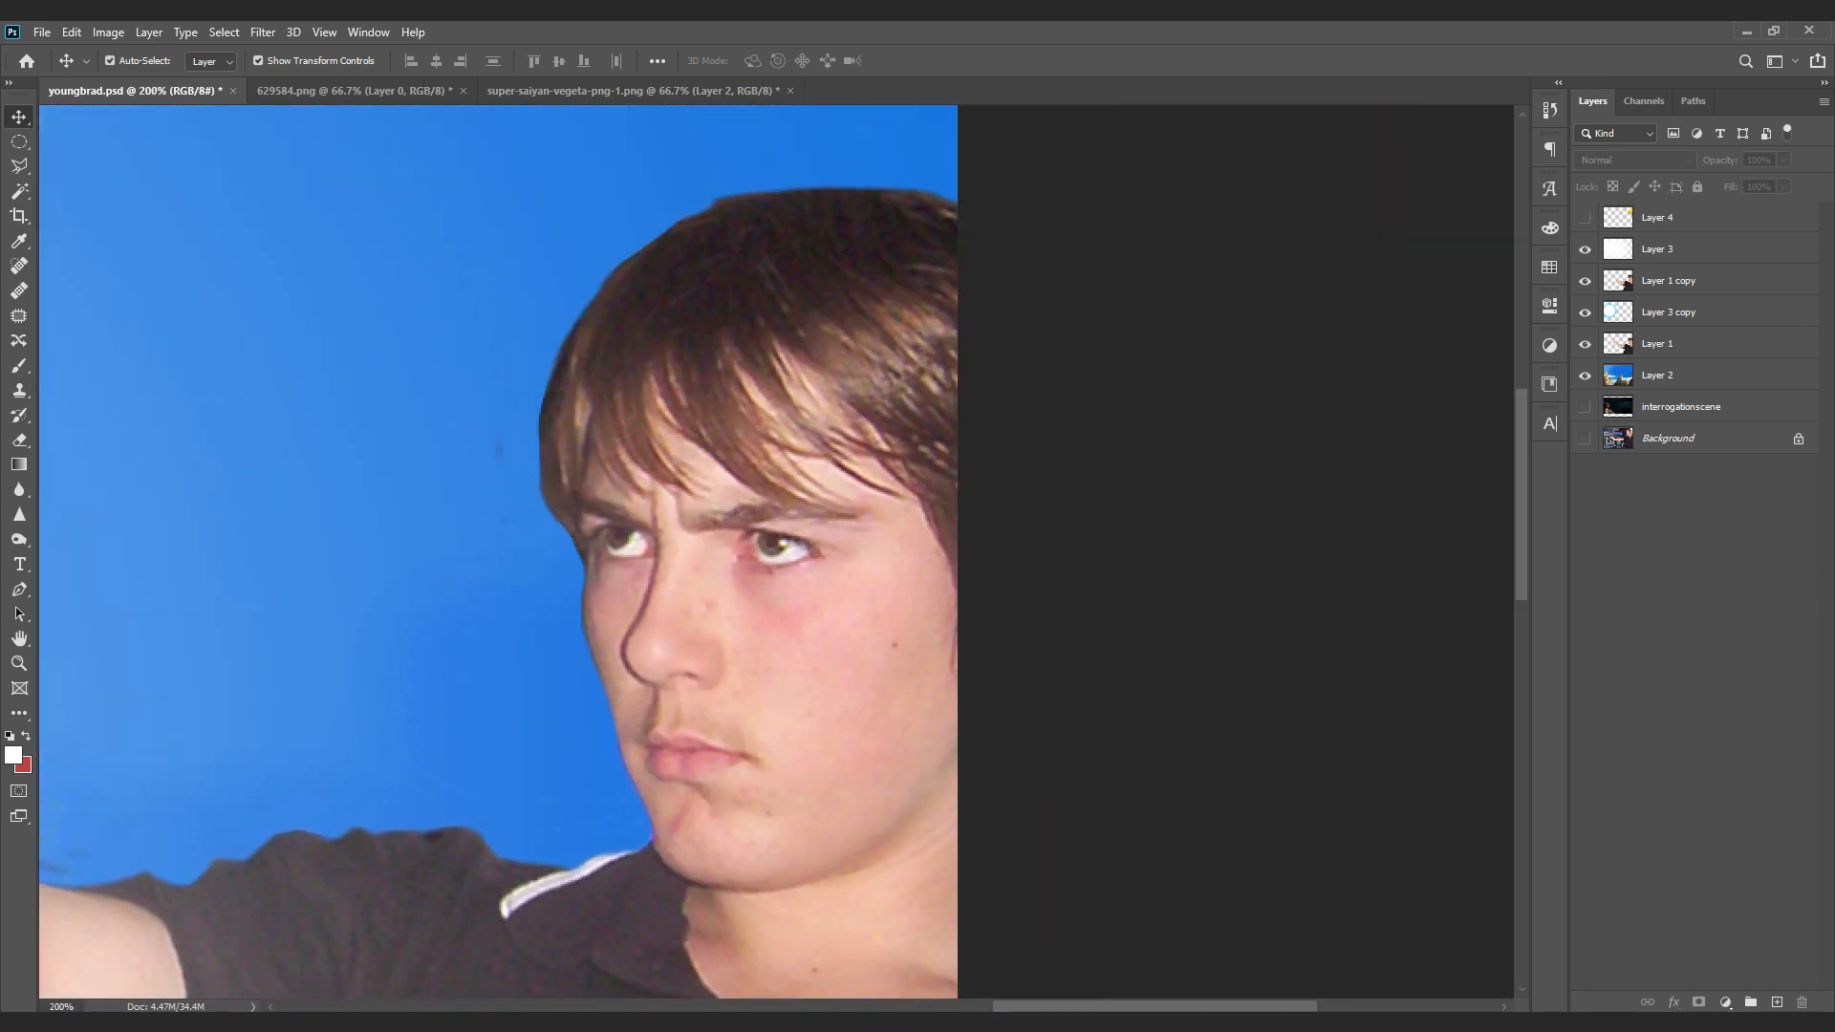
{"action": "left_click", "coordinate": [1669, 280]}
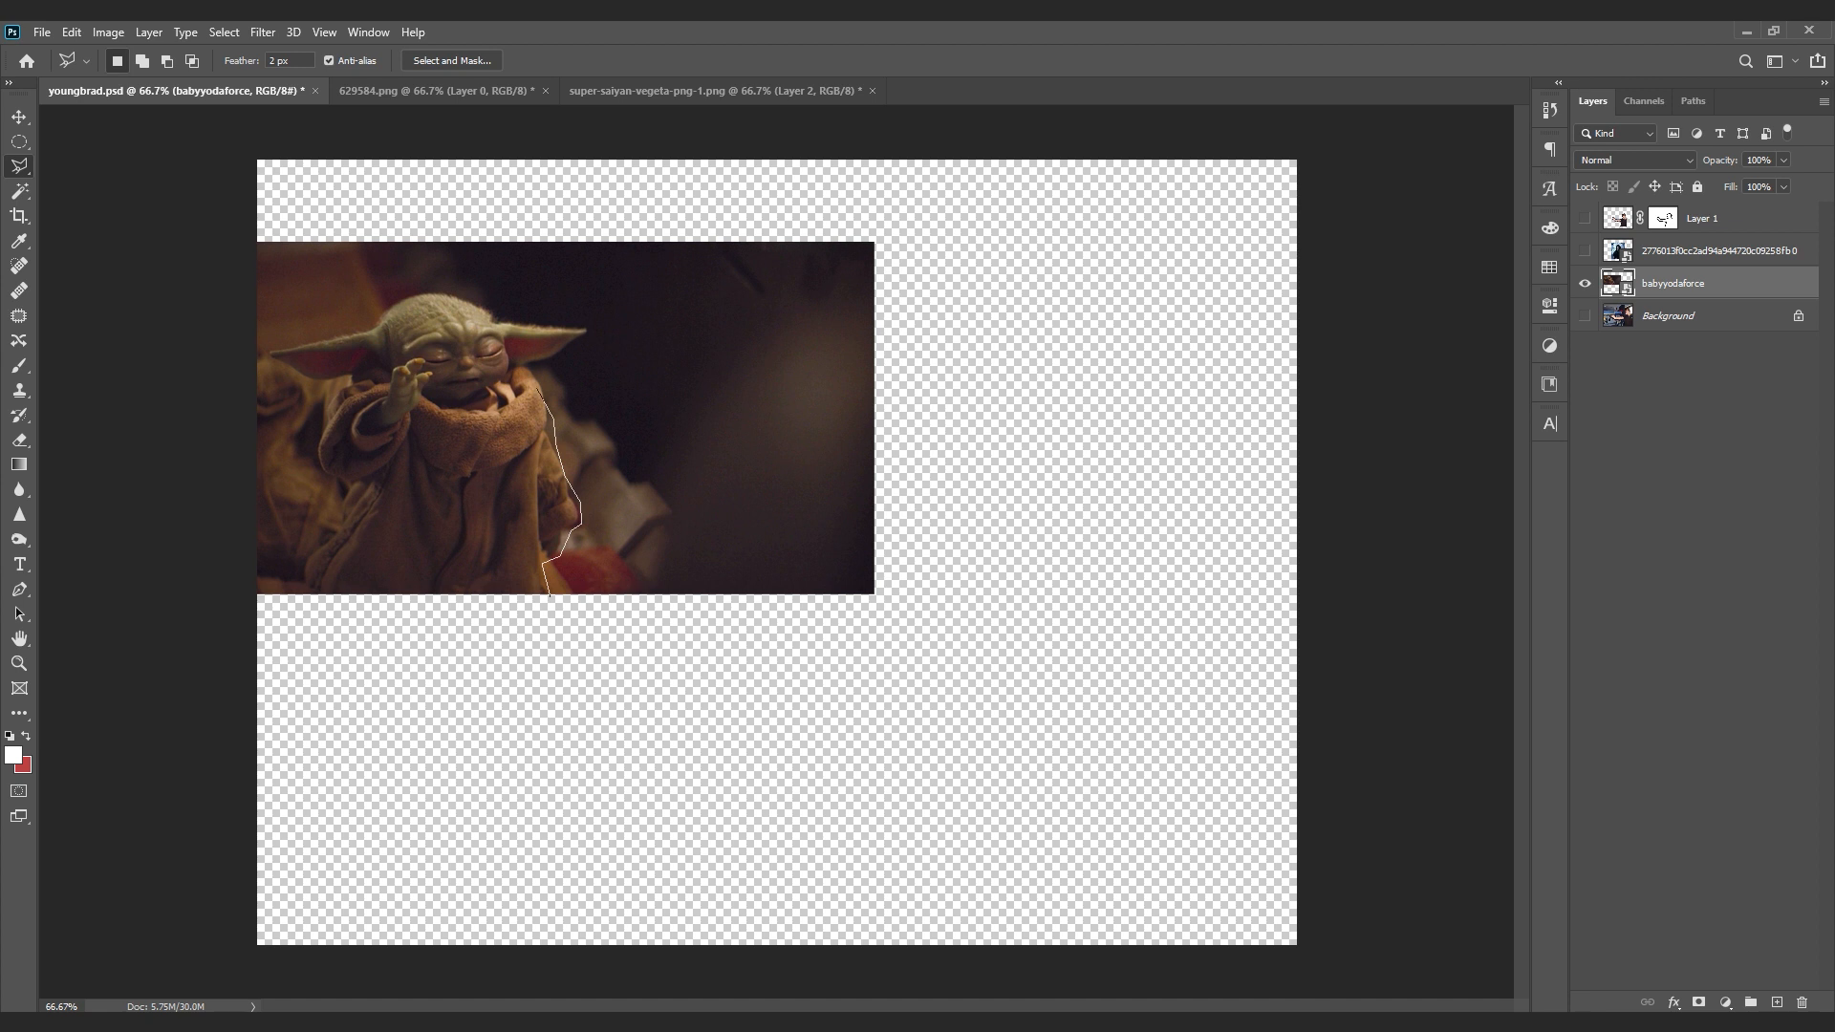
Step: Add a layer mask to the babyyodaforce layer and mask out everything around the Baby Yoda figure
{"action": "left_click", "coordinate": [723, 461]}
{"action": "left_click", "coordinate": [599, 379]}
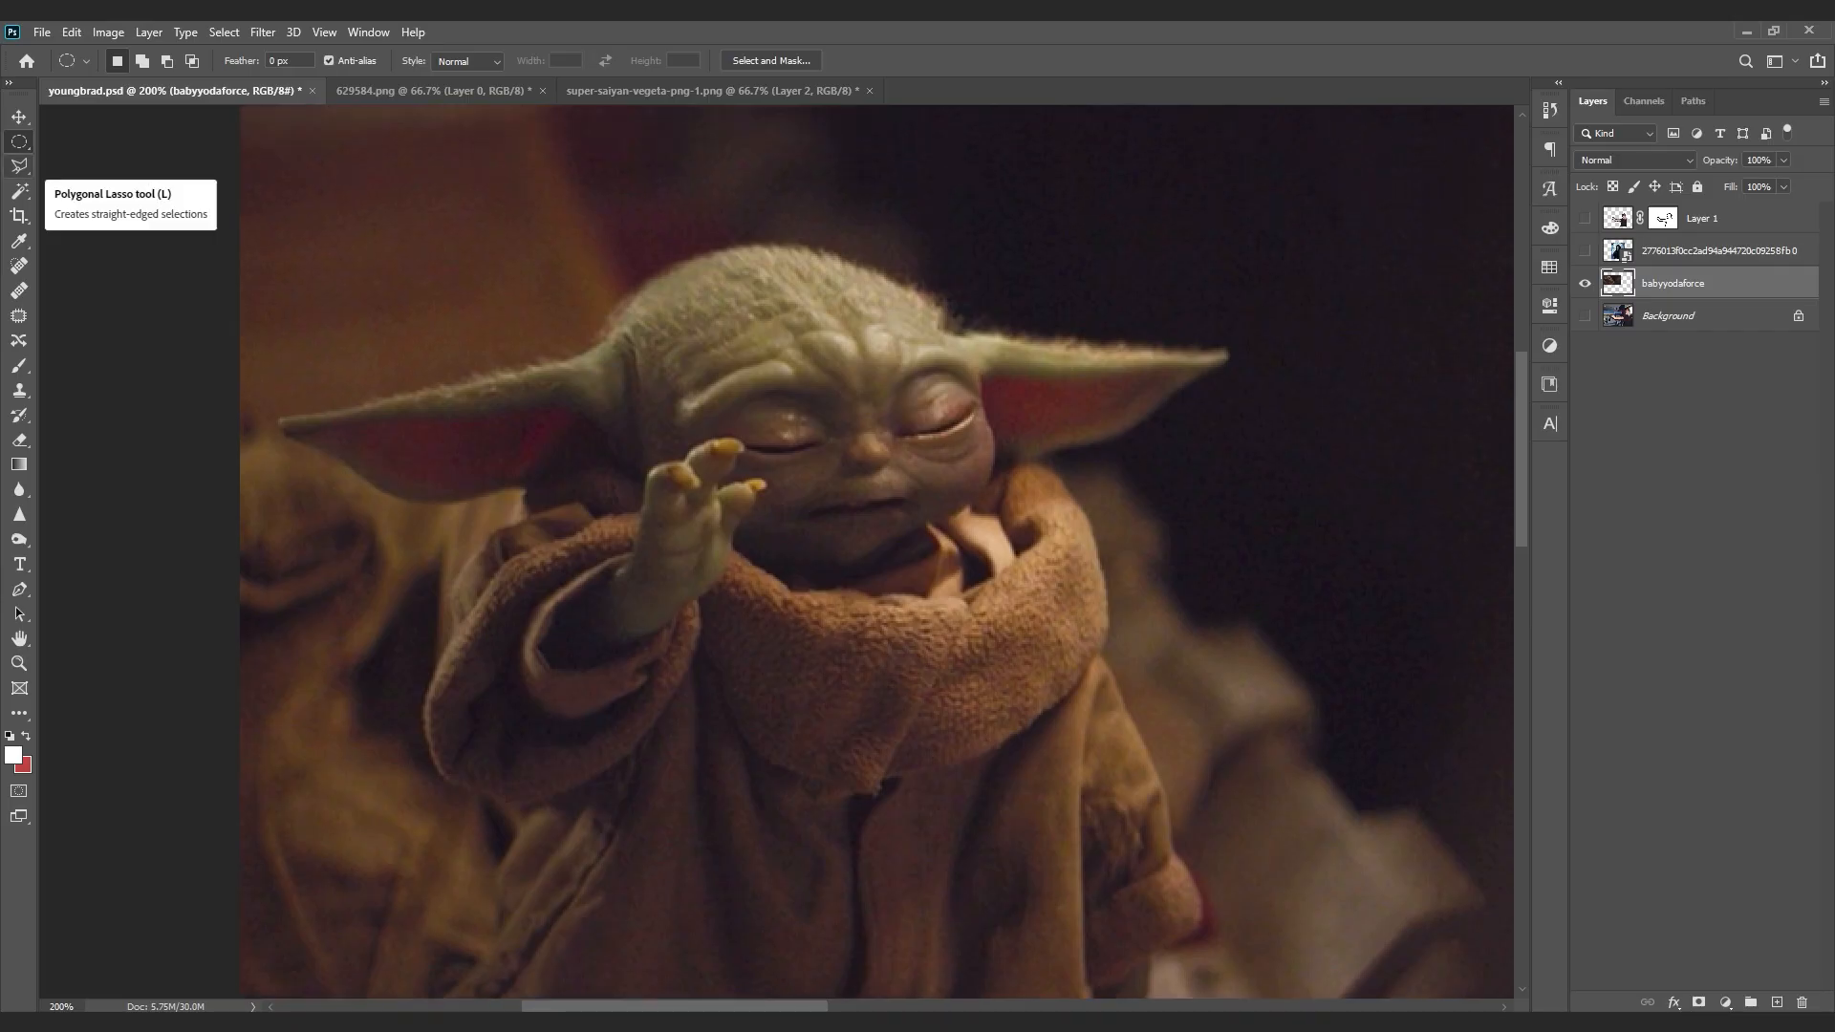
{"action": "key", "text": "ctrl+backslash"}
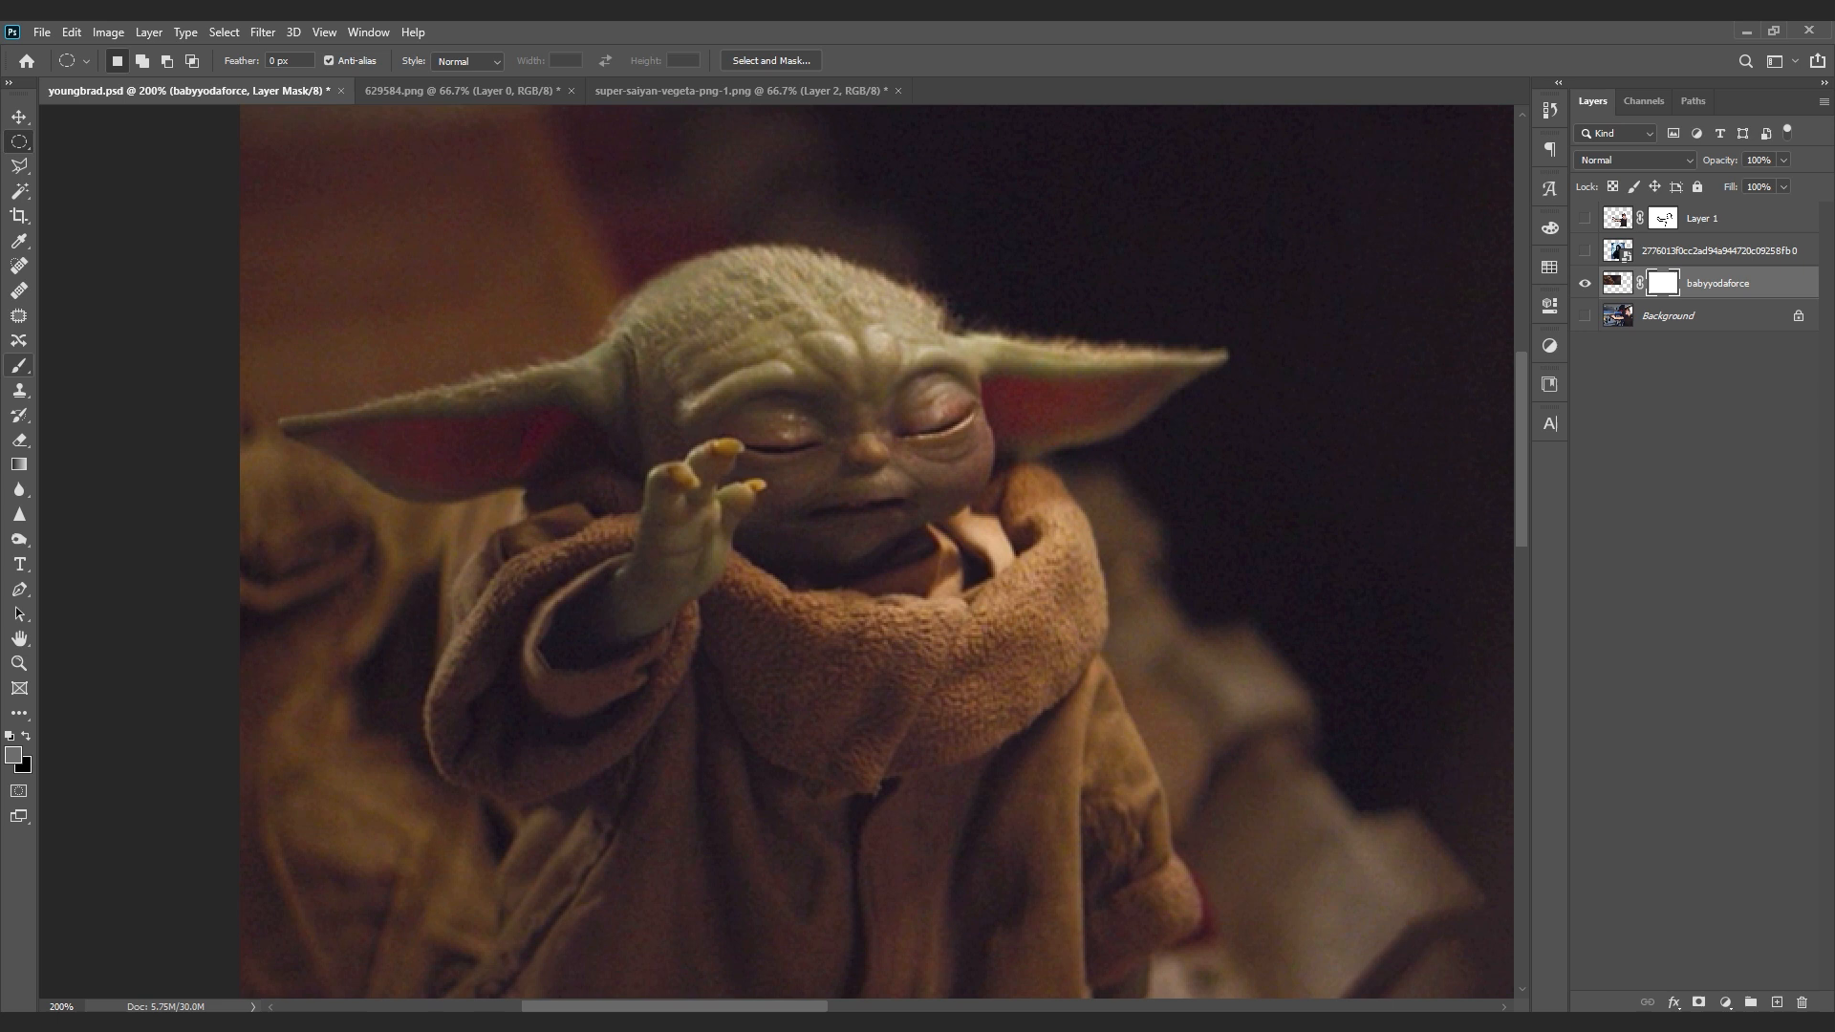
{"action": "key", "text": "b"}
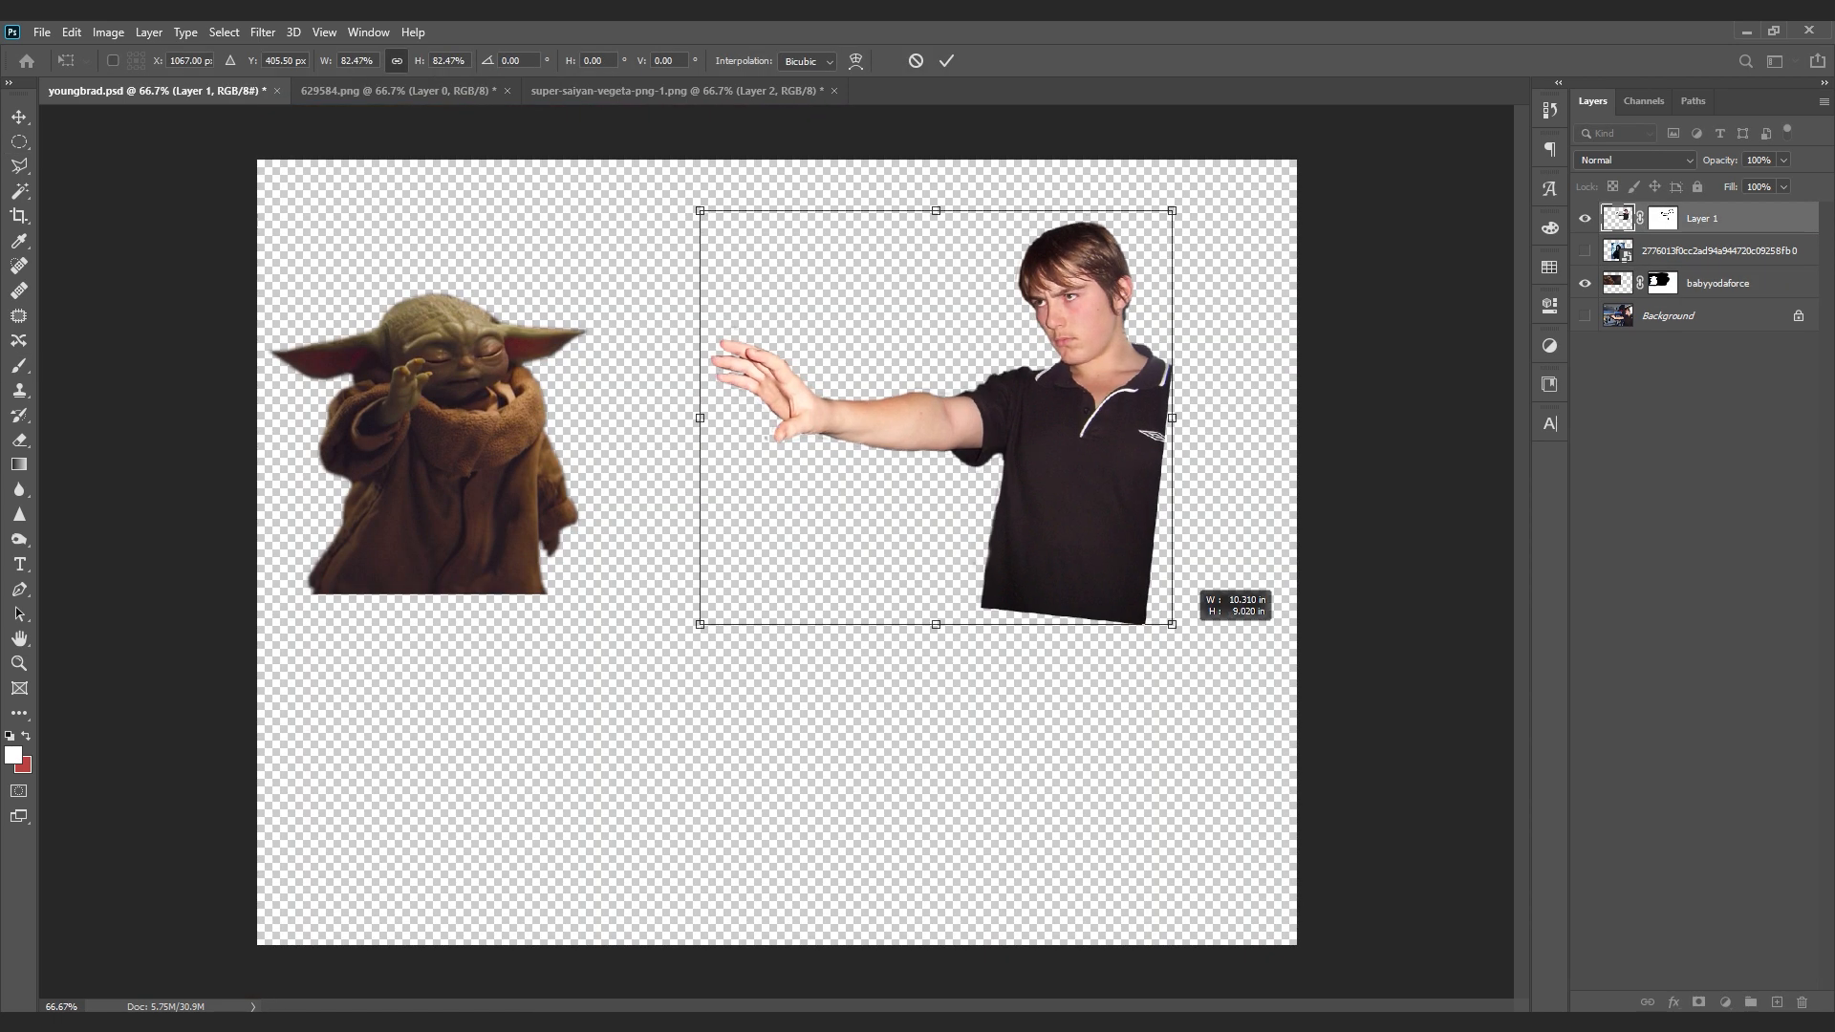
Step: Resize the man on Layer 1 and place him at the canvas's right side, facing Baby Yoda
{"action": "mouse_move", "coordinate": [1195, 582]}
{"action": "left_mouse_down"}
{"action": "mouse_move", "coordinate": [1234, 631]}
{"action": "mouse_move", "coordinate": [1182, 585]}
{"action": "mouse_move", "coordinate": [1192, 605]}
{"action": "left_mouse_up"}
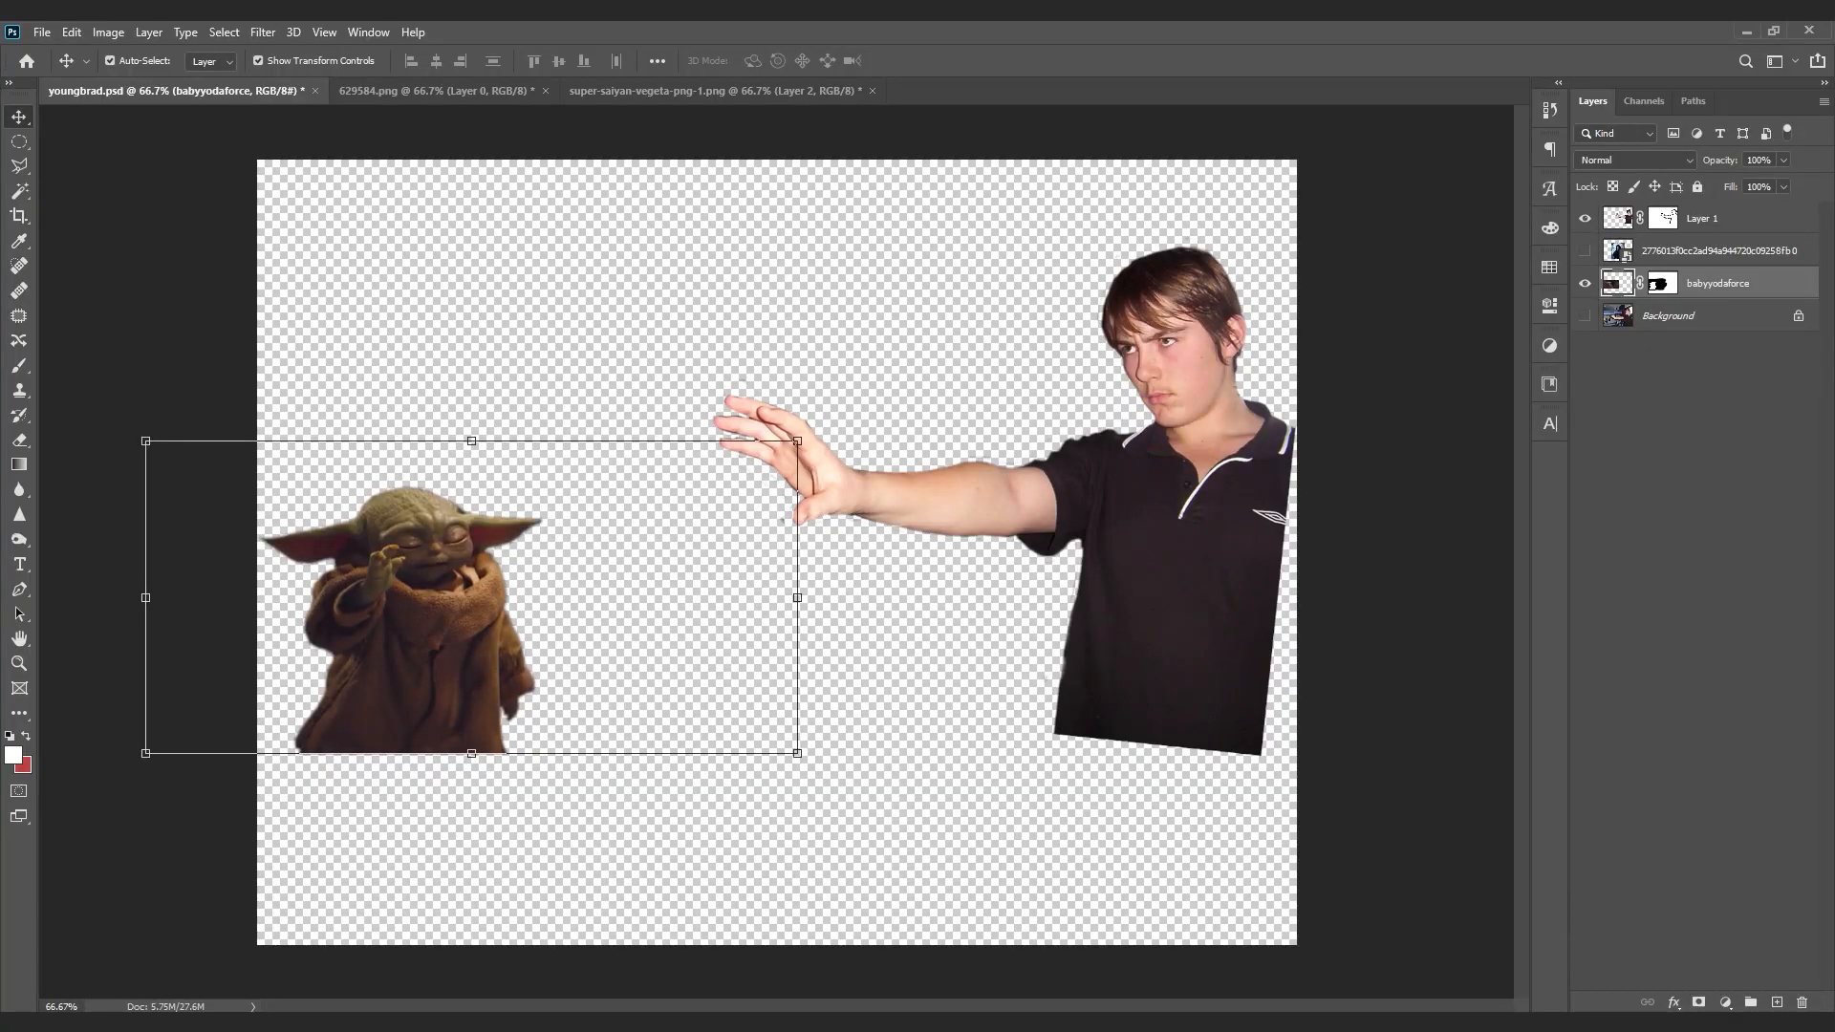
{"action": "left_click", "coordinate": [1695, 573]}
Step: Crop the canvas to a wide format, cutting off the empty area below both figures
{"action": "key", "text": "c"}
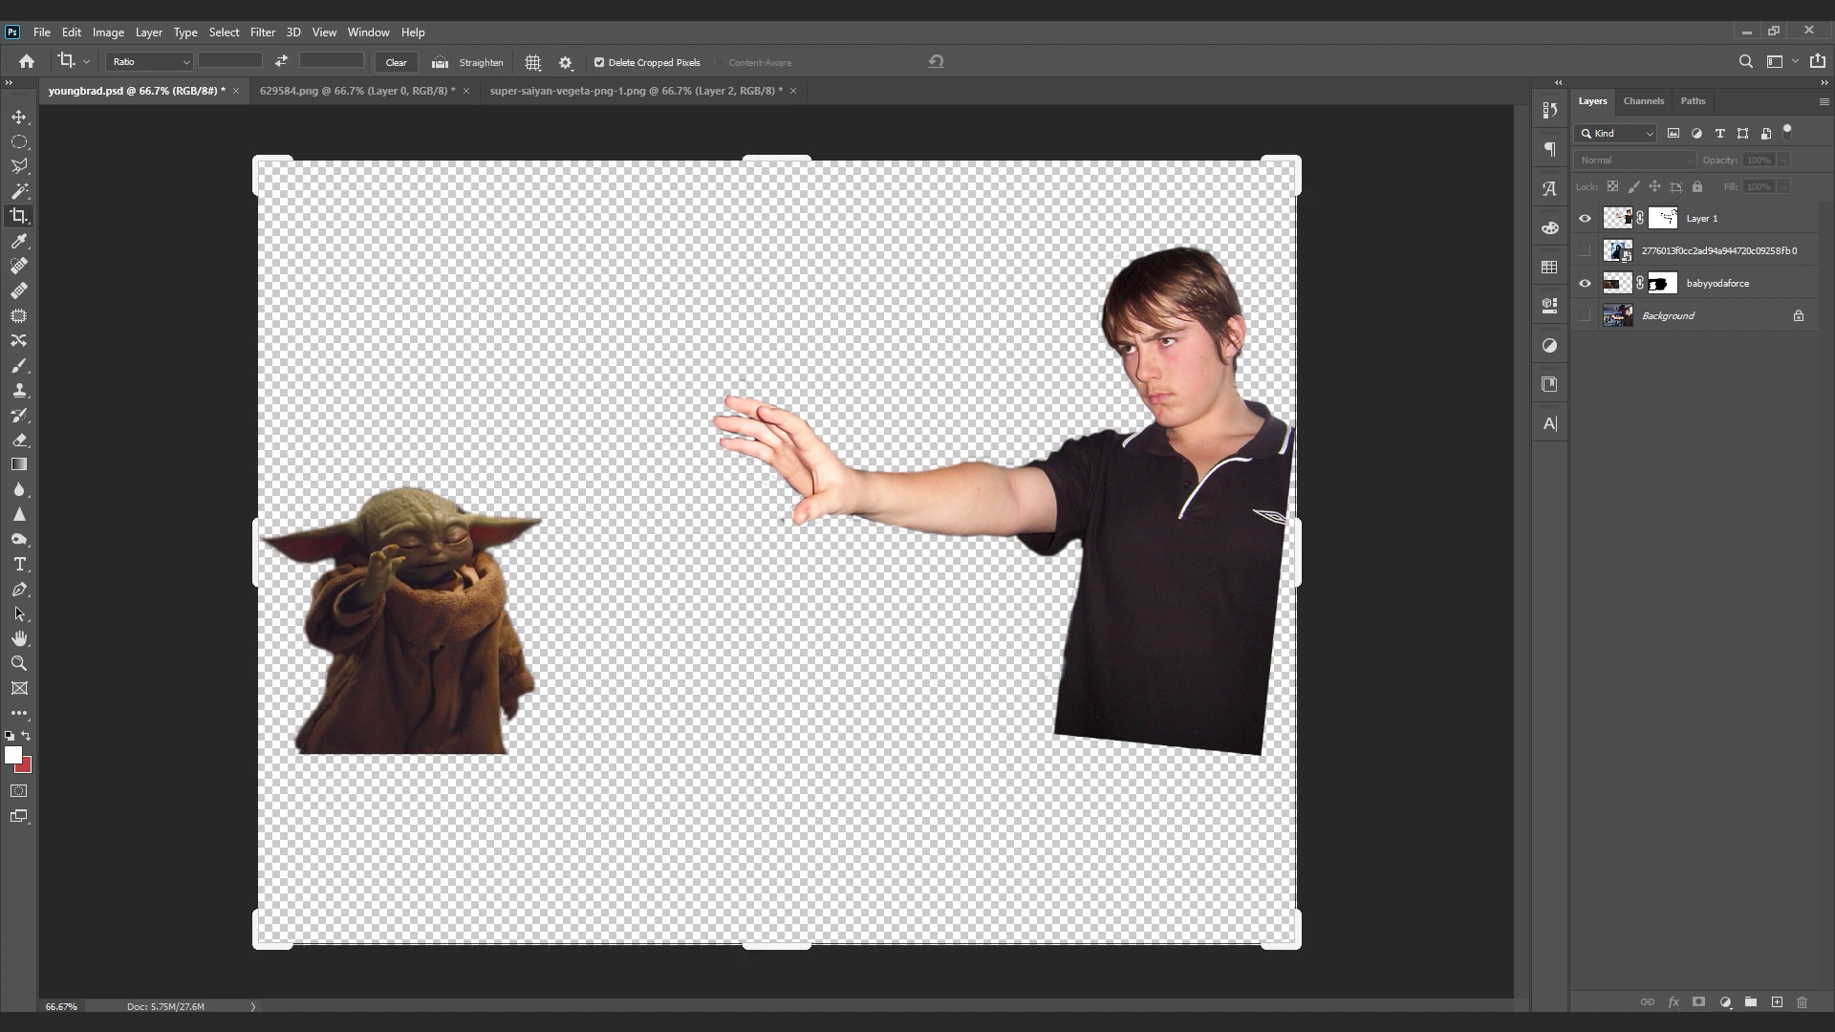
{"action": "left_click_drag", "start_coordinate": [776, 946], "coordinate": [804, 837]}
{"action": "right_click", "coordinate": [804, 839]}
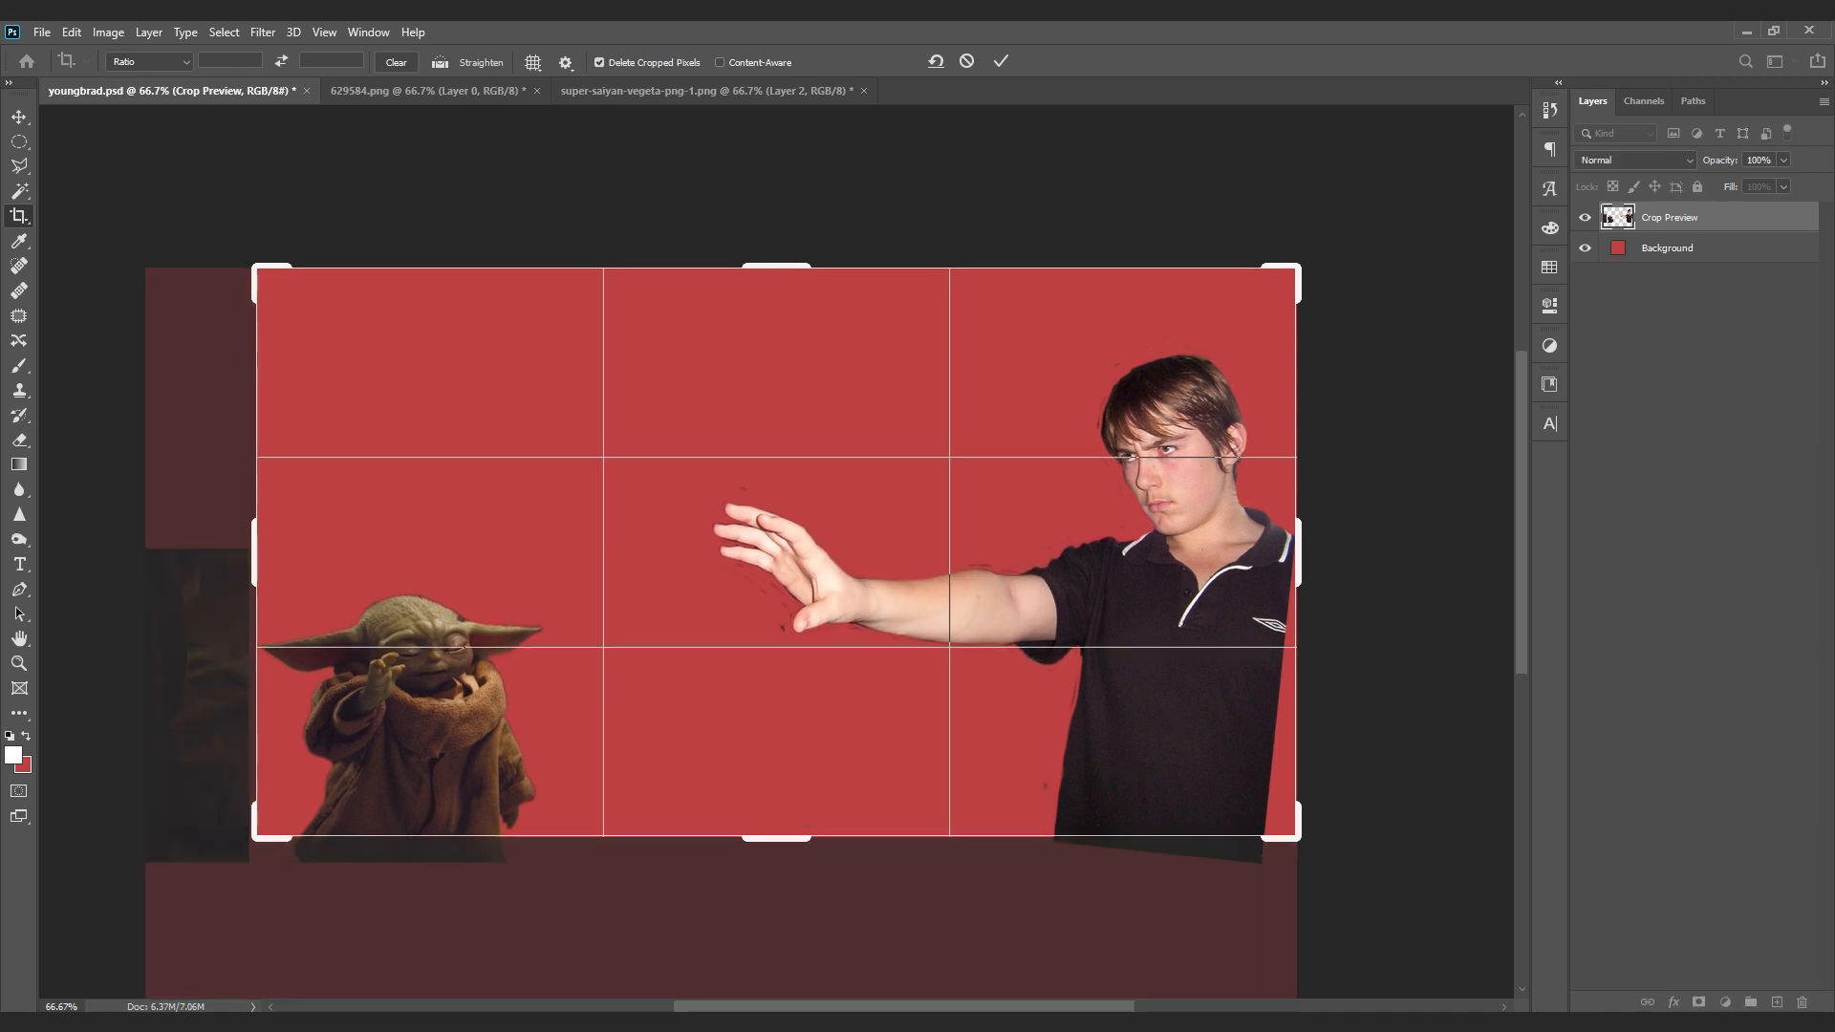
{"action": "left_click_drag", "start_coordinate": [1323, 523], "coordinate": [1338, 523]}
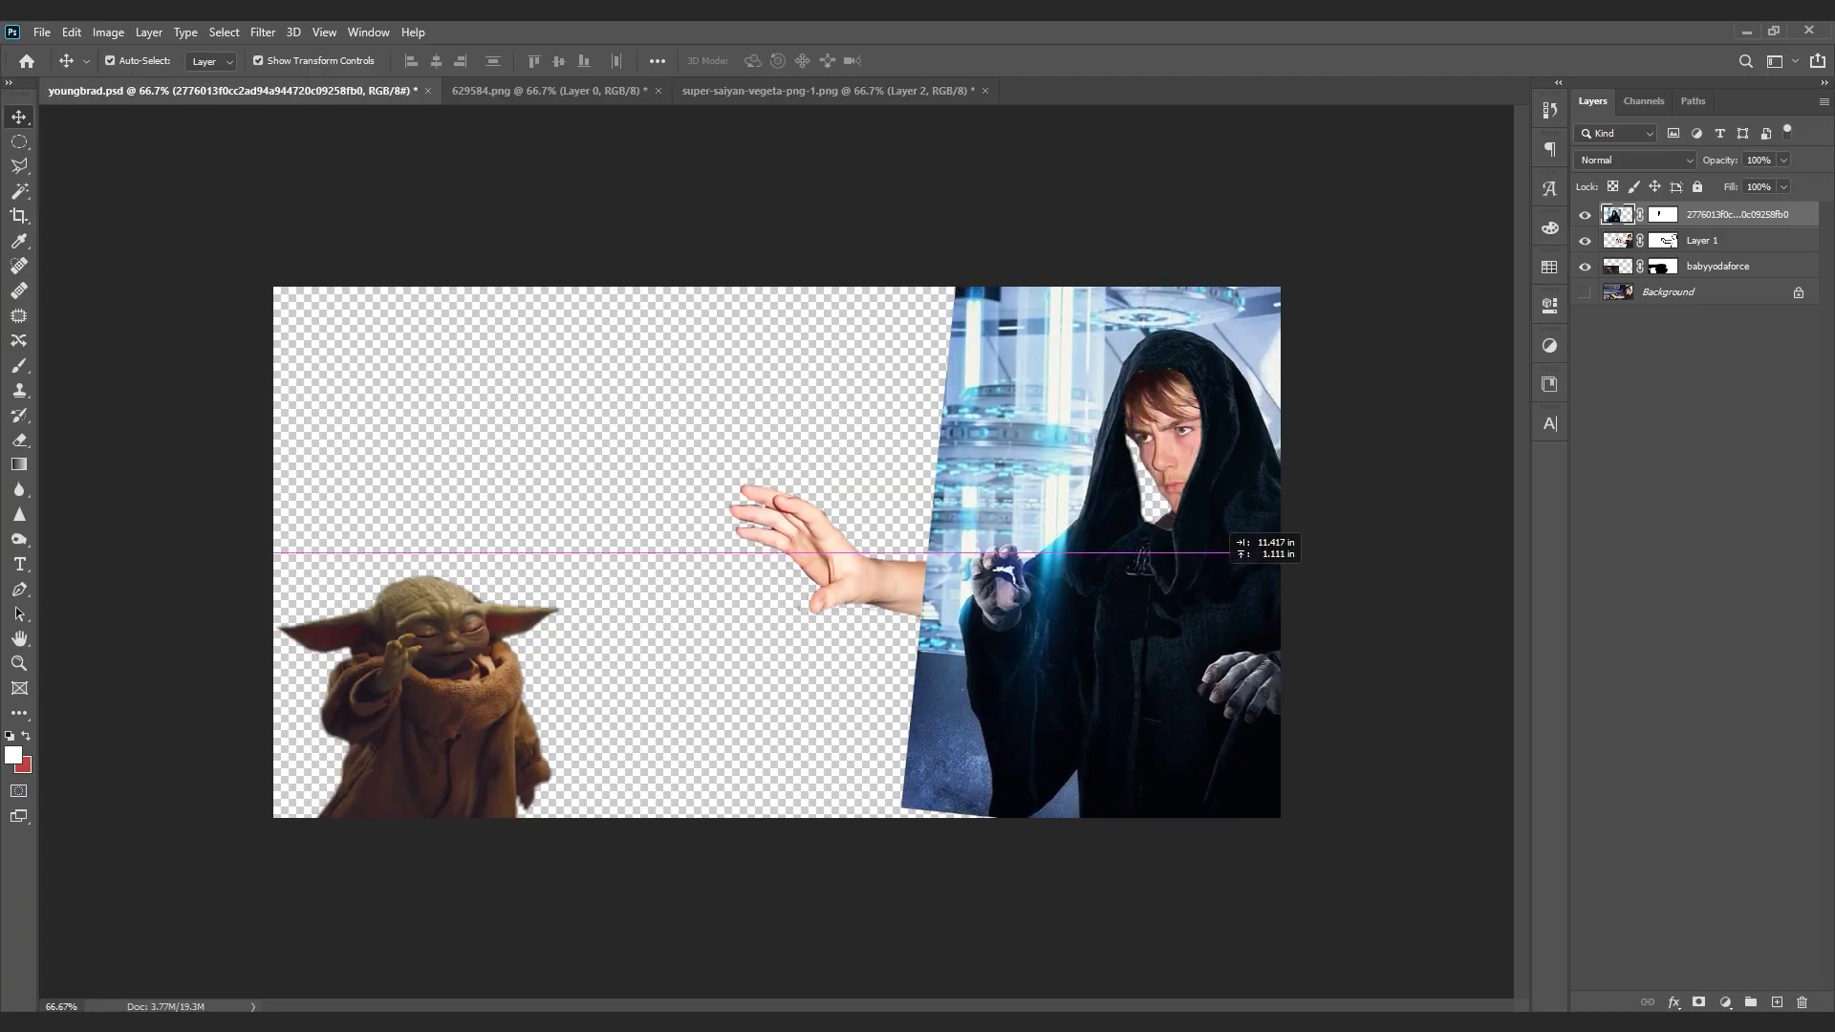
Step: Fit the hooded robe image over the man so his face sits inside the hood, comparing with the robe layer hidden
{"action": "left_click_drag", "start_coordinate": [1215, 535], "coordinate": [1227, 536]}
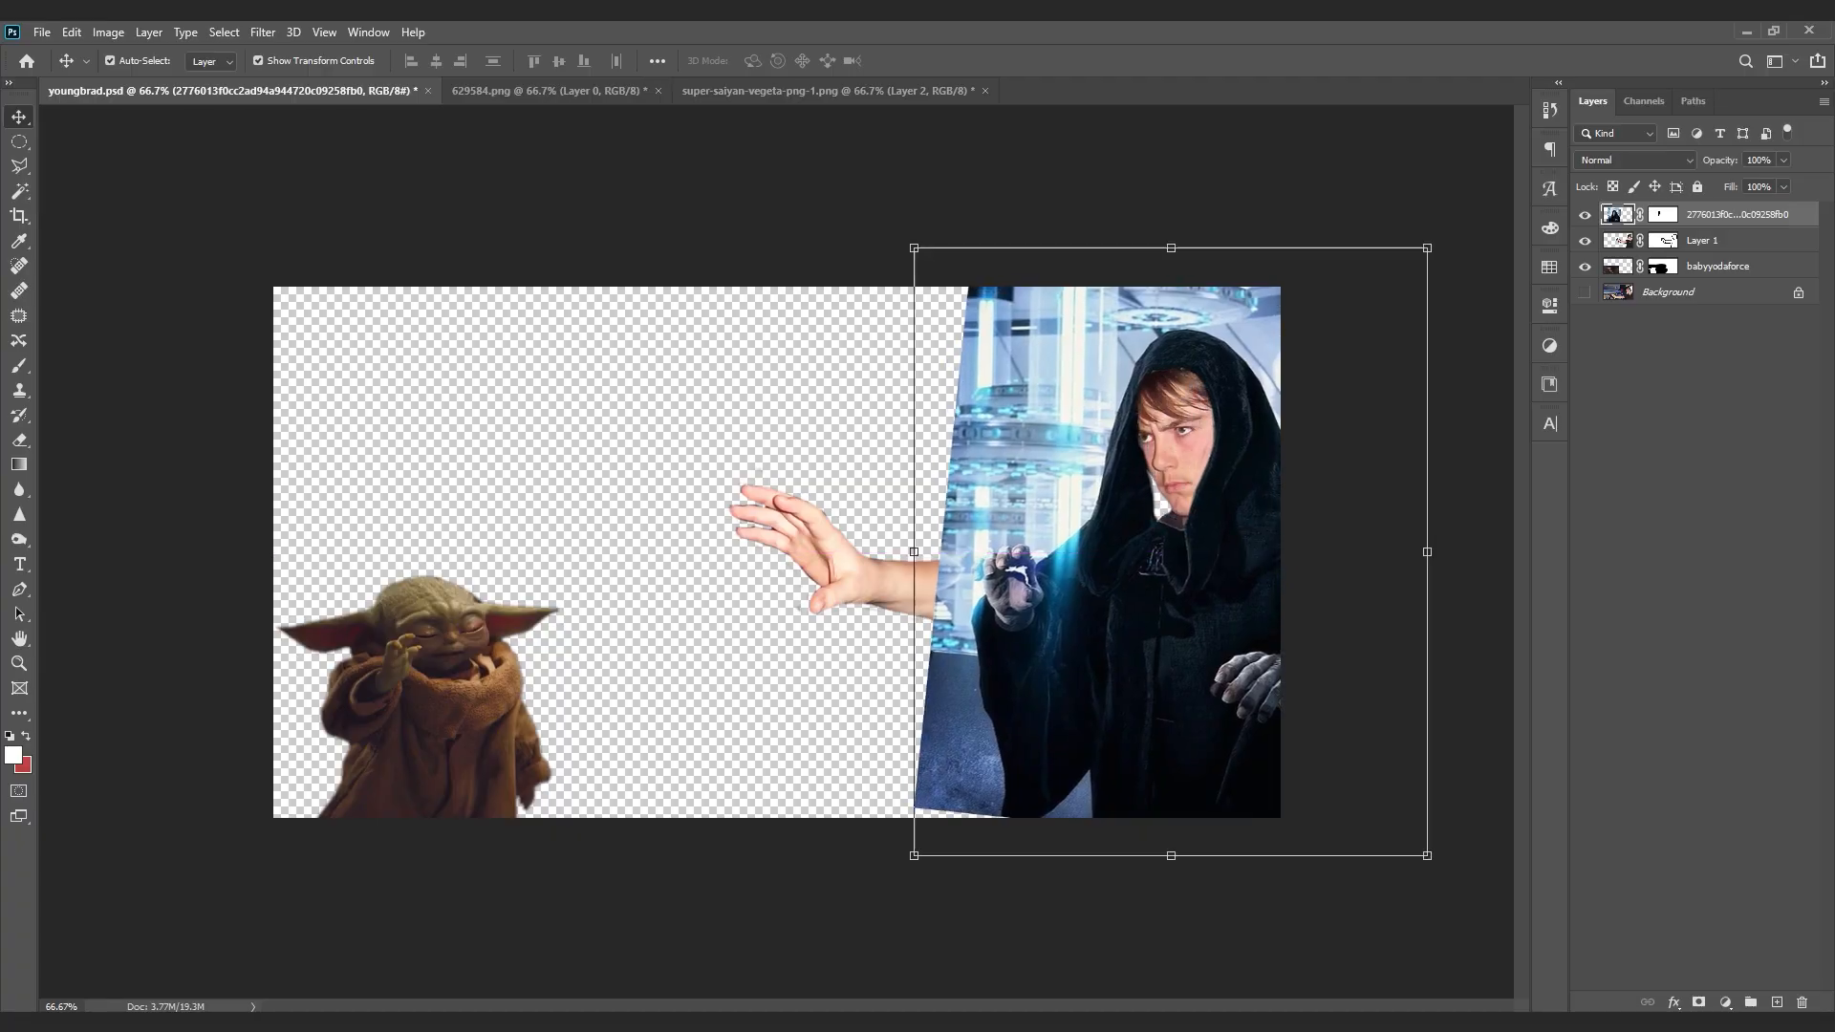
{"action": "mouse_move", "coordinate": [914, 248]}
{"action": "left_mouse_down"}
{"action": "mouse_move", "coordinate": [885, 215]}
{"action": "mouse_move", "coordinate": [907, 241]}
{"action": "left_mouse_up"}
{"action": "left_click_drag", "start_coordinate": [1164, 499], "coordinate": [1161, 516]}
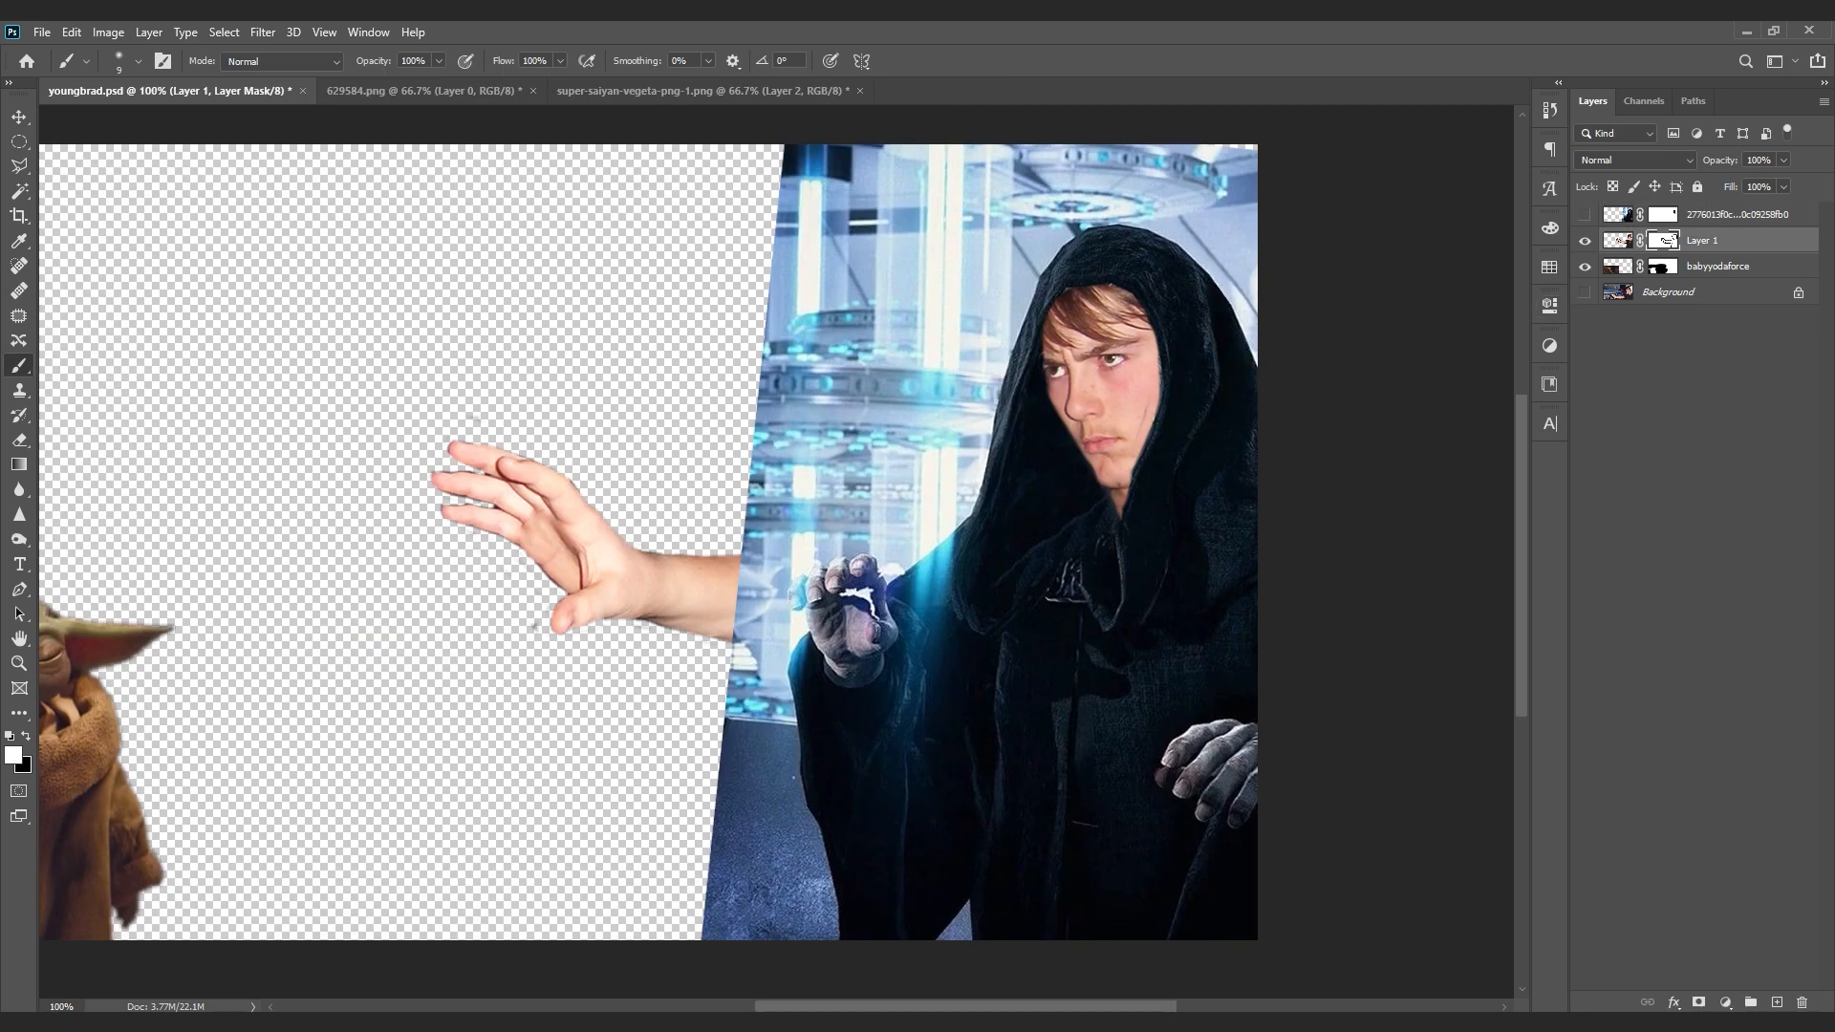
{"action": "left_click", "coordinate": [1585, 214]}
{"action": "left_click", "coordinate": [1584, 214]}
{"action": "left_click", "coordinate": [1584, 214]}
{"action": "left_click", "coordinate": [1584, 214]}
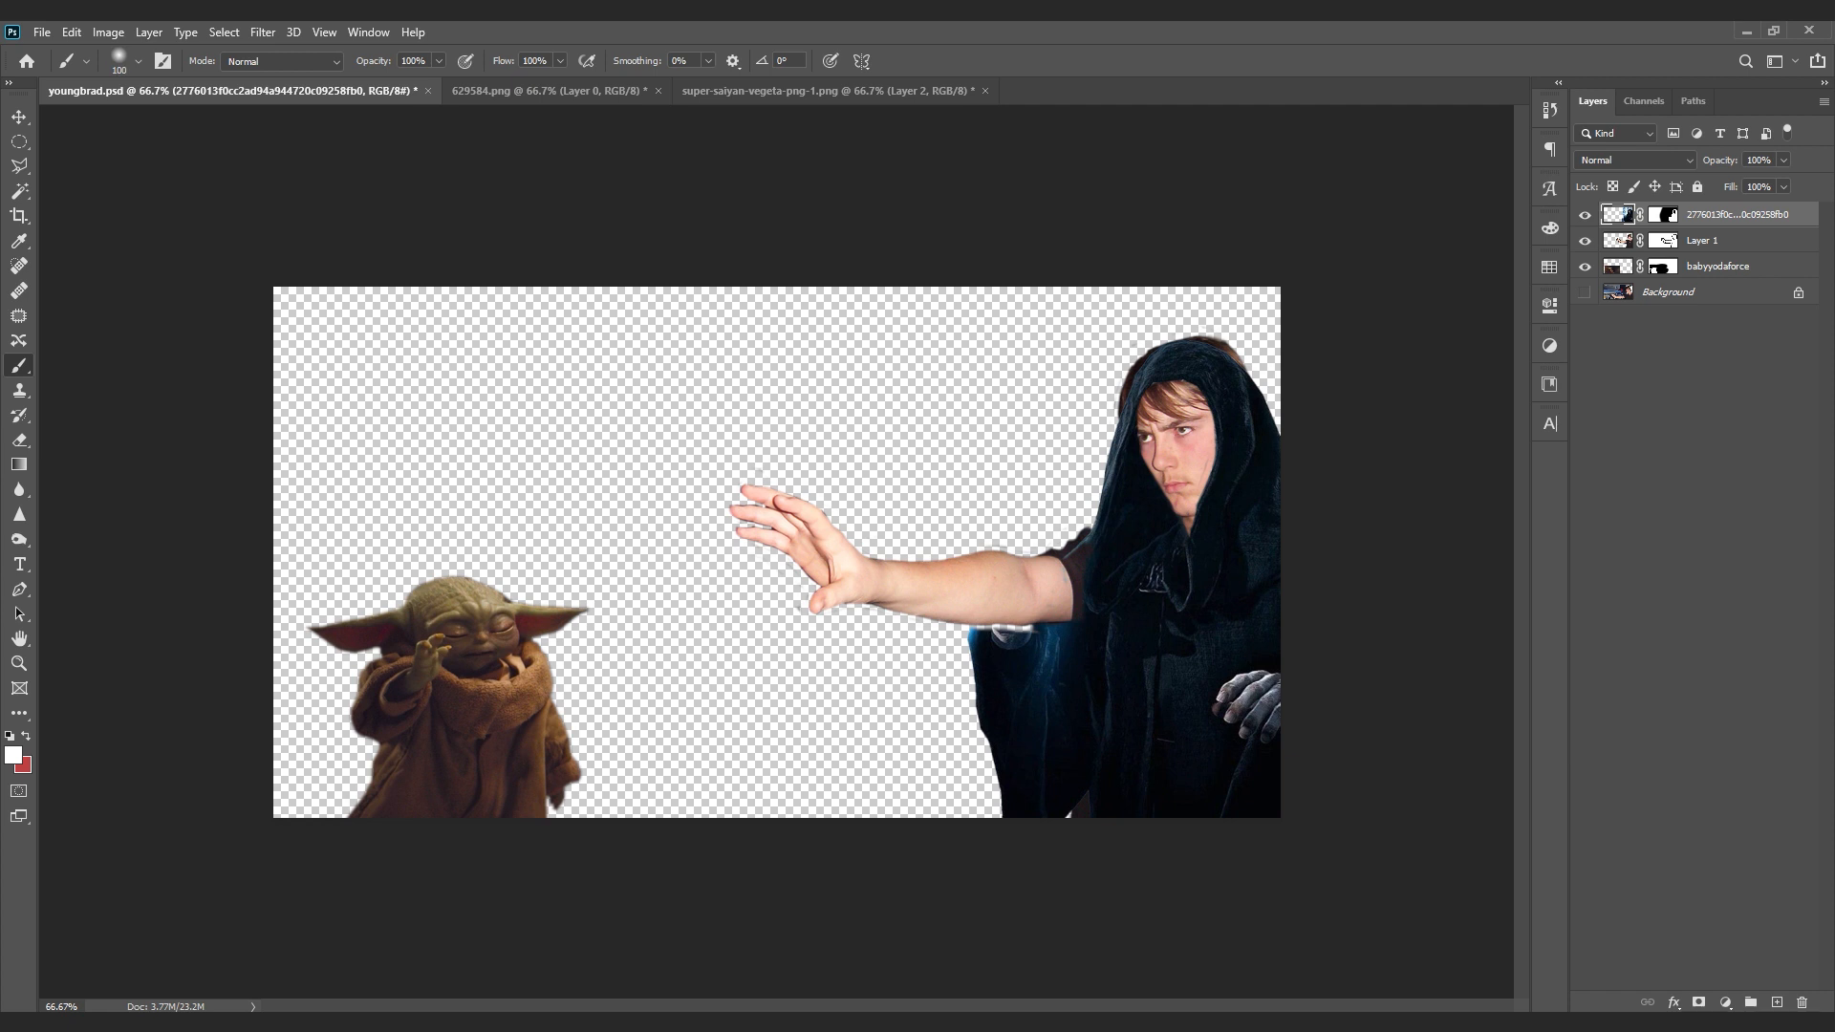
Step: Darken the man on Layer 1 with a Curves adjustment on the RGB channel
{"action": "left_click", "coordinate": [1710, 240]}
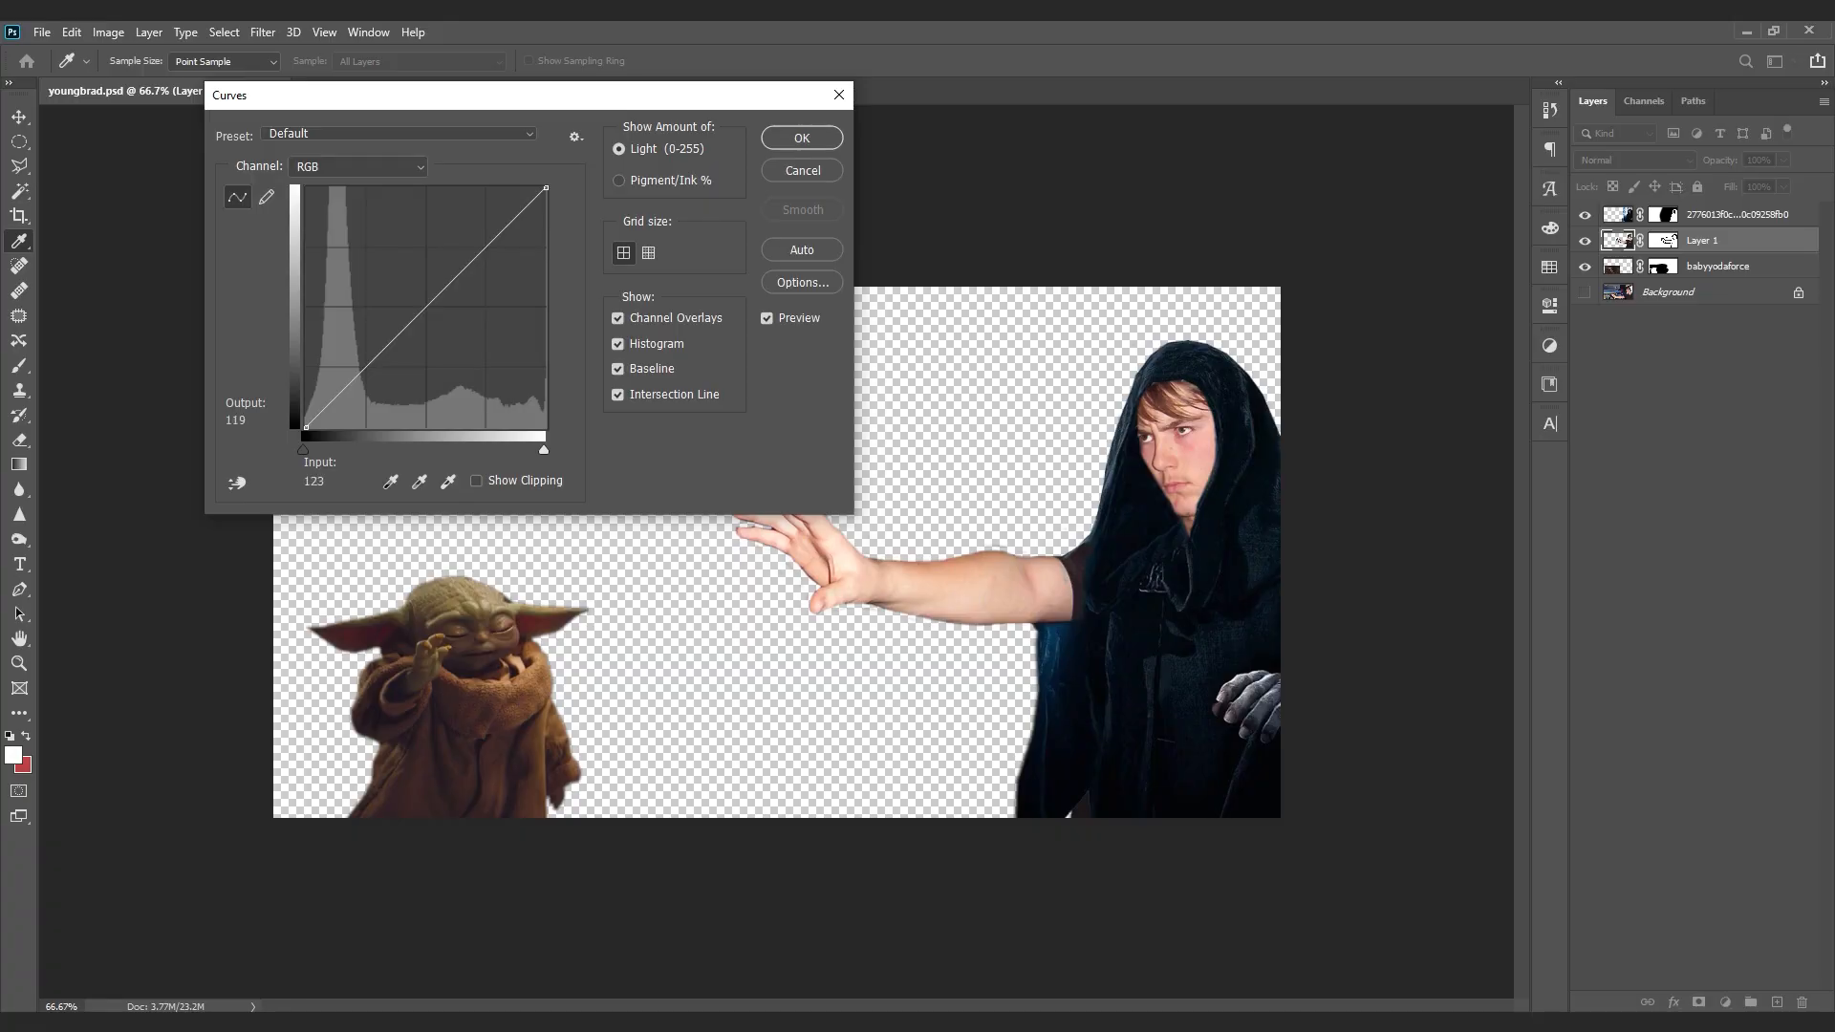
{"action": "left_click_drag", "start_coordinate": [421, 315], "coordinate": [430, 334]}
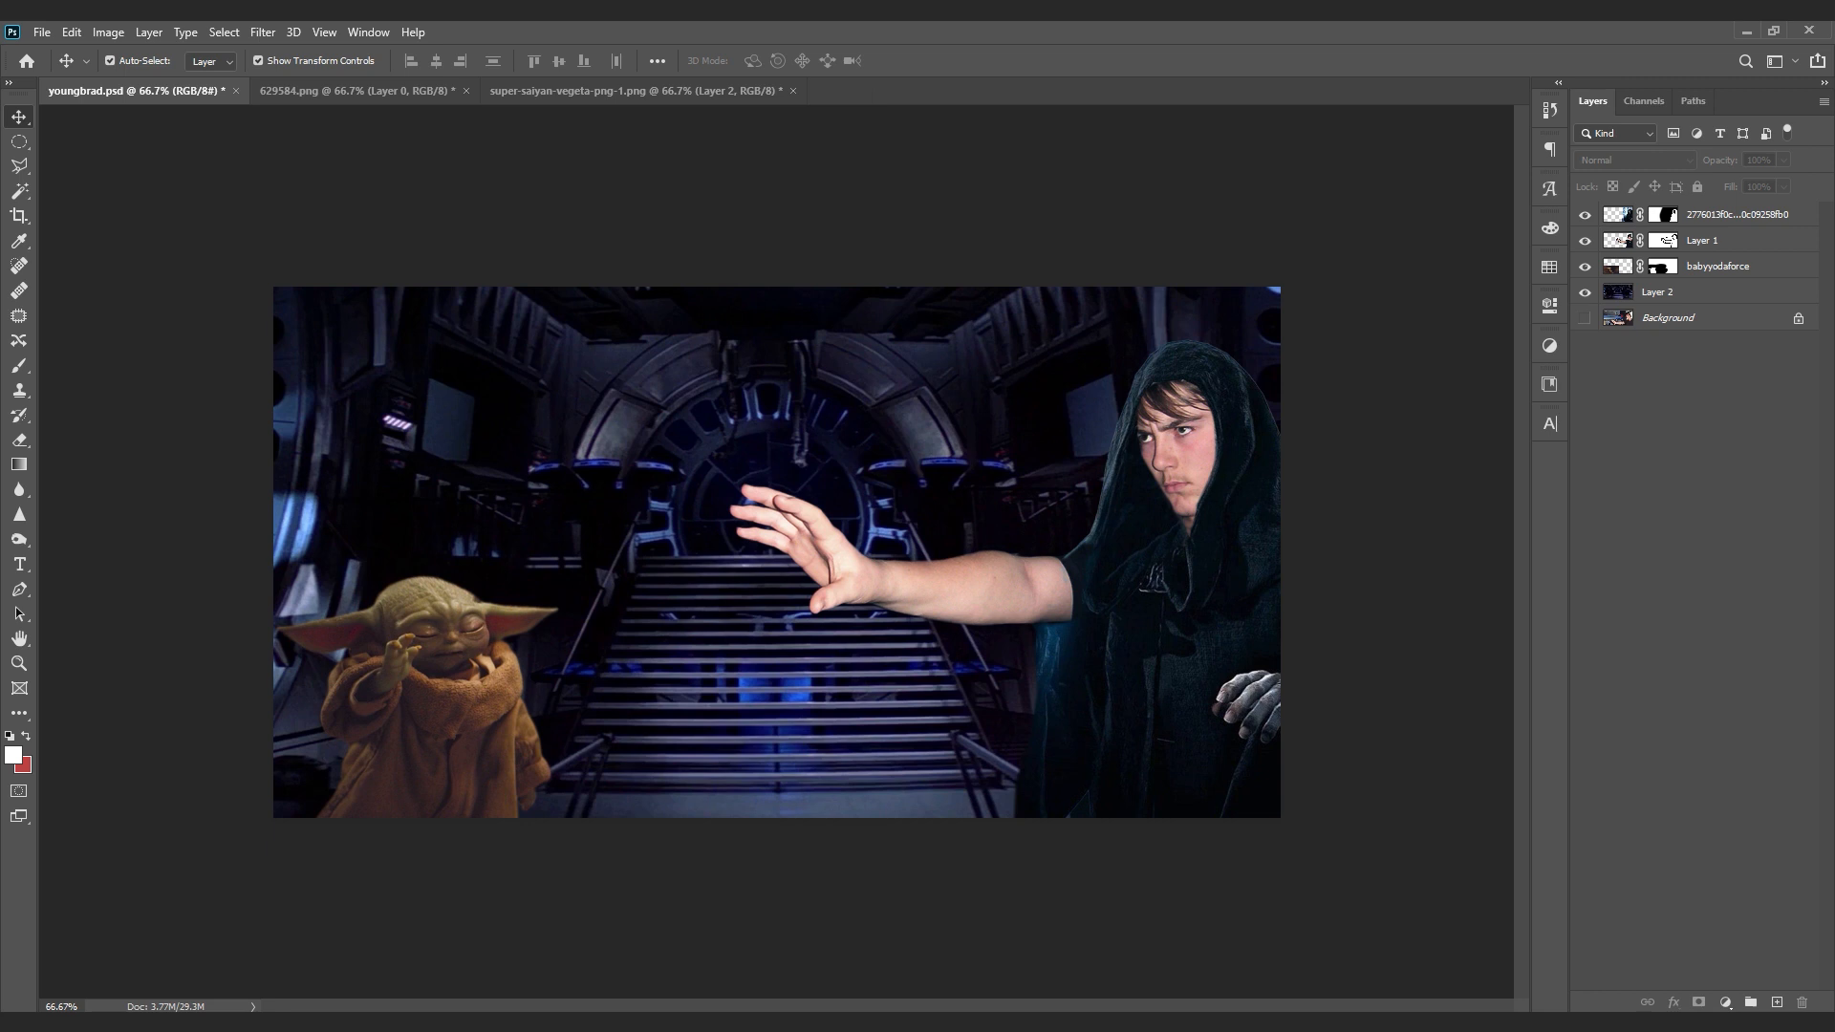
Step: Scale the babyyodaforce layer to 79.83% and place Baby Yoda in the lower-left corner of the scene
{"action": "left_click", "coordinate": [1717, 266]}
{"action": "left_click_drag", "start_coordinate": [273, 529], "coordinate": [328, 558]}
{"action": "left_click_drag", "start_coordinate": [464, 636], "coordinate": [404, 689]}
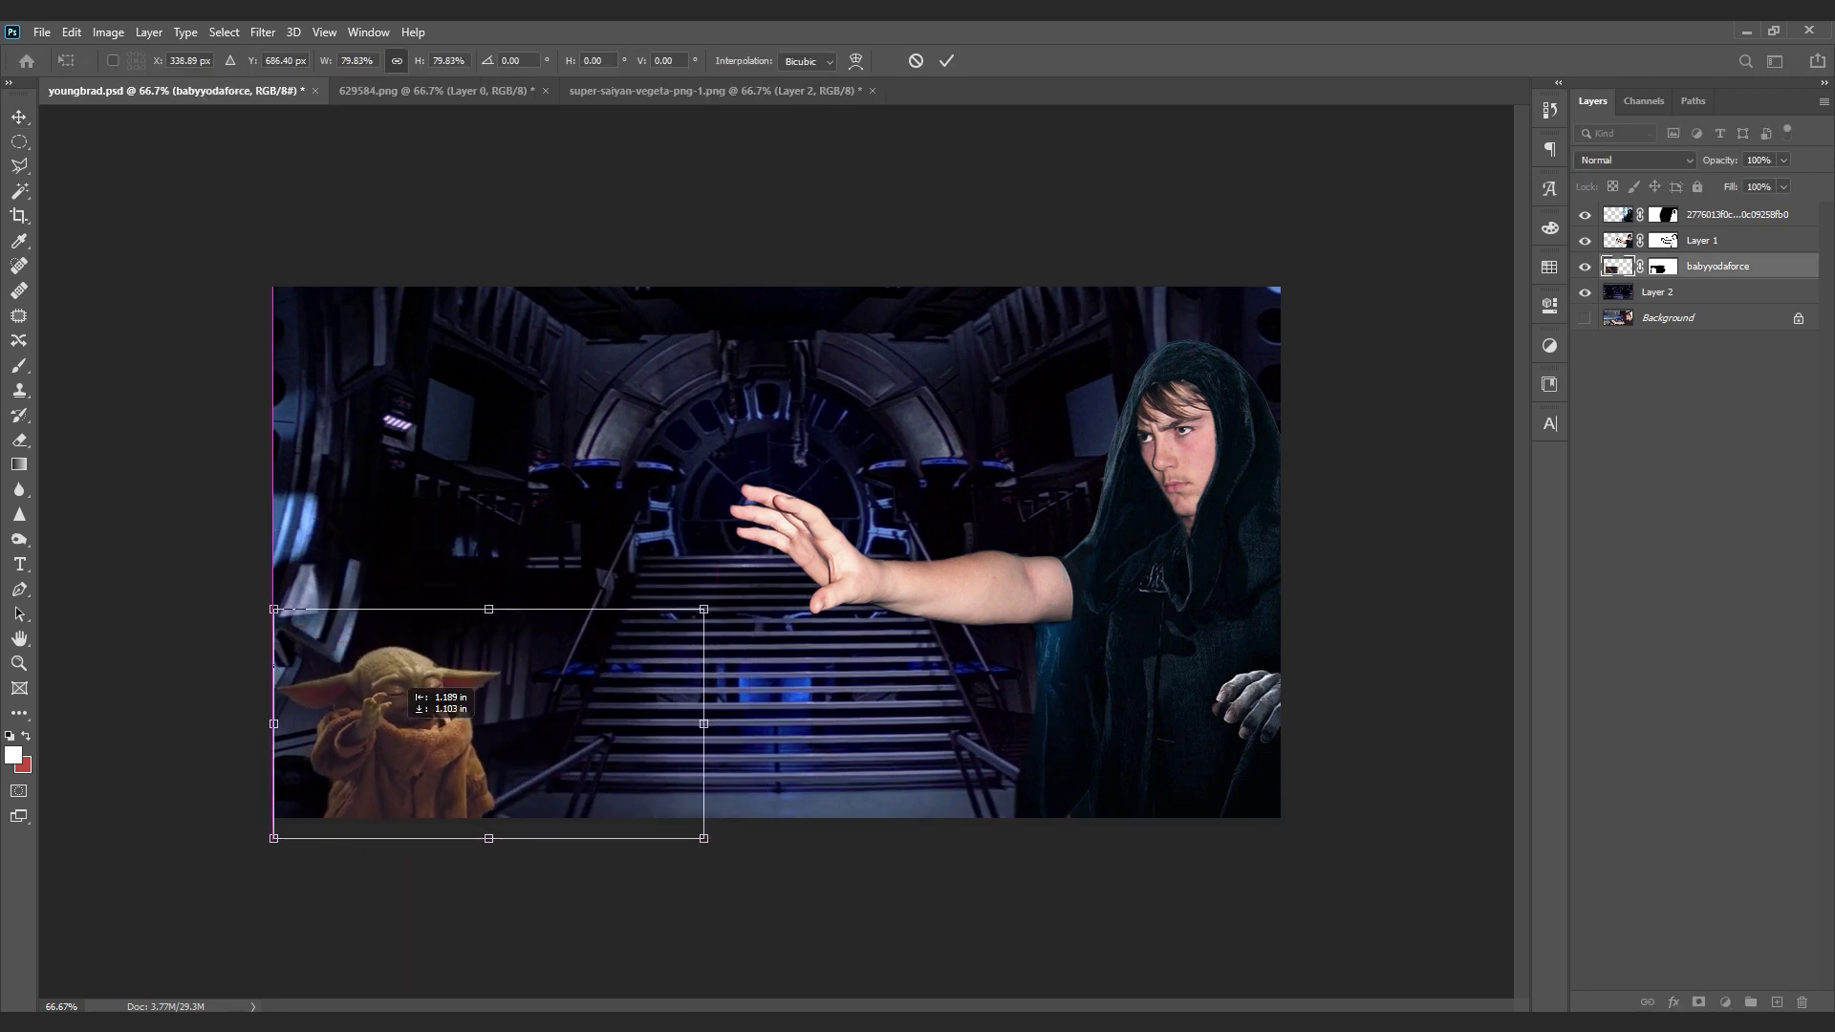
{"action": "key", "text": "Return"}
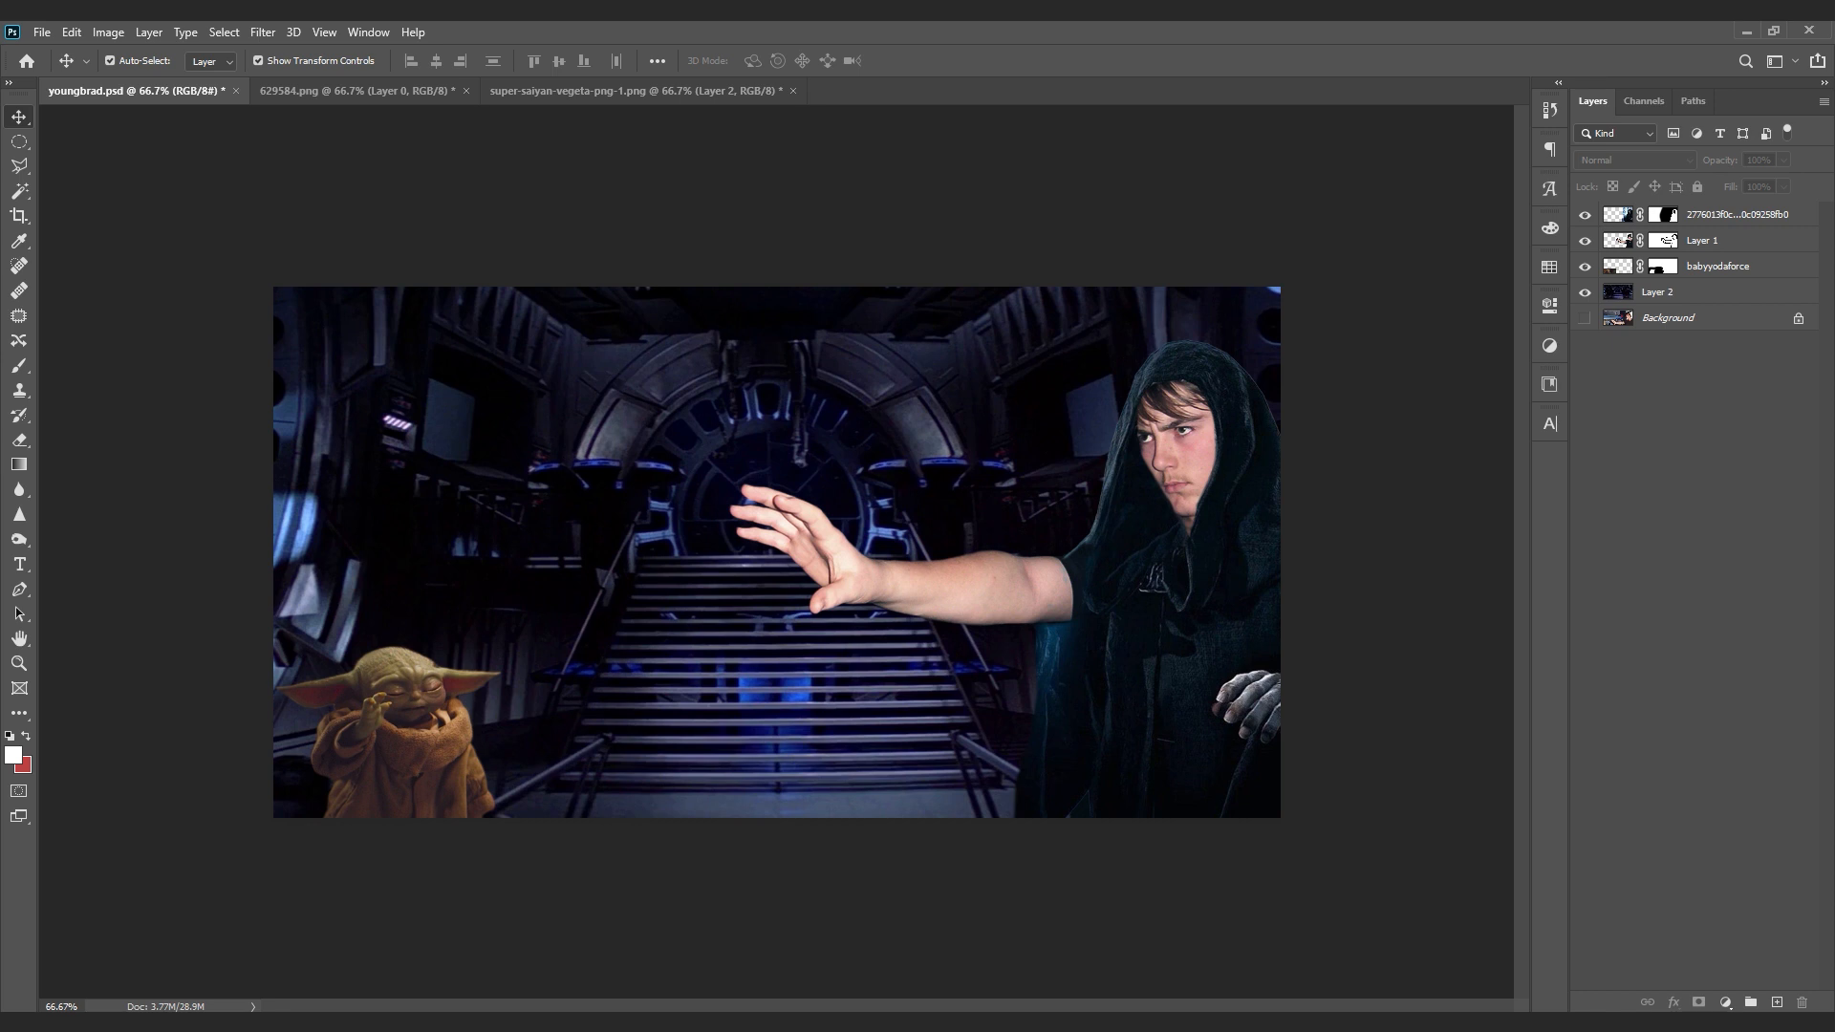
Step: Rotate the man and robe layers together slightly counter-clockwise and reposition them at the right edge of the scene
{"action": "key", "text": "ctrl+t"}
{"action": "left_click_drag", "start_coordinate": [841, 535], "coordinate": [884, 363]}
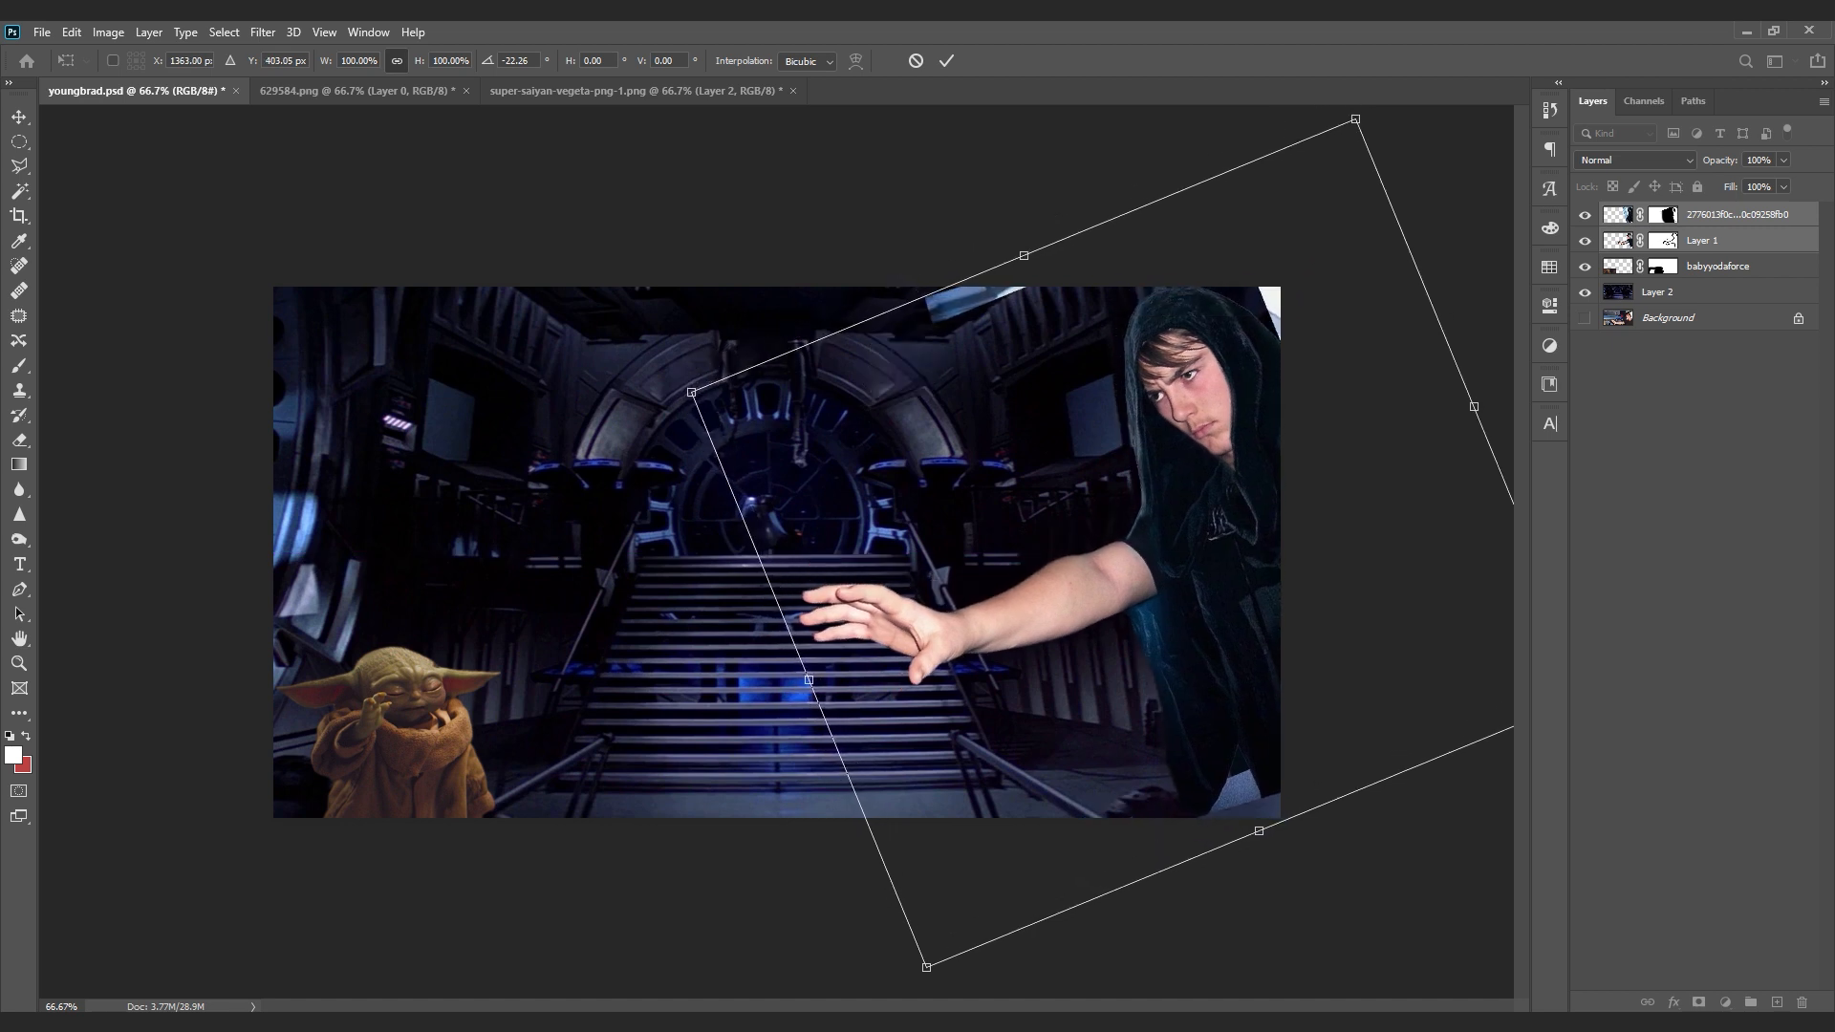
{"action": "left_click_drag", "start_coordinate": [1479, 272], "coordinate": [1326, 184]}
{"action": "left_click_drag", "start_coordinate": [1243, 449], "coordinate": [1236, 518]}
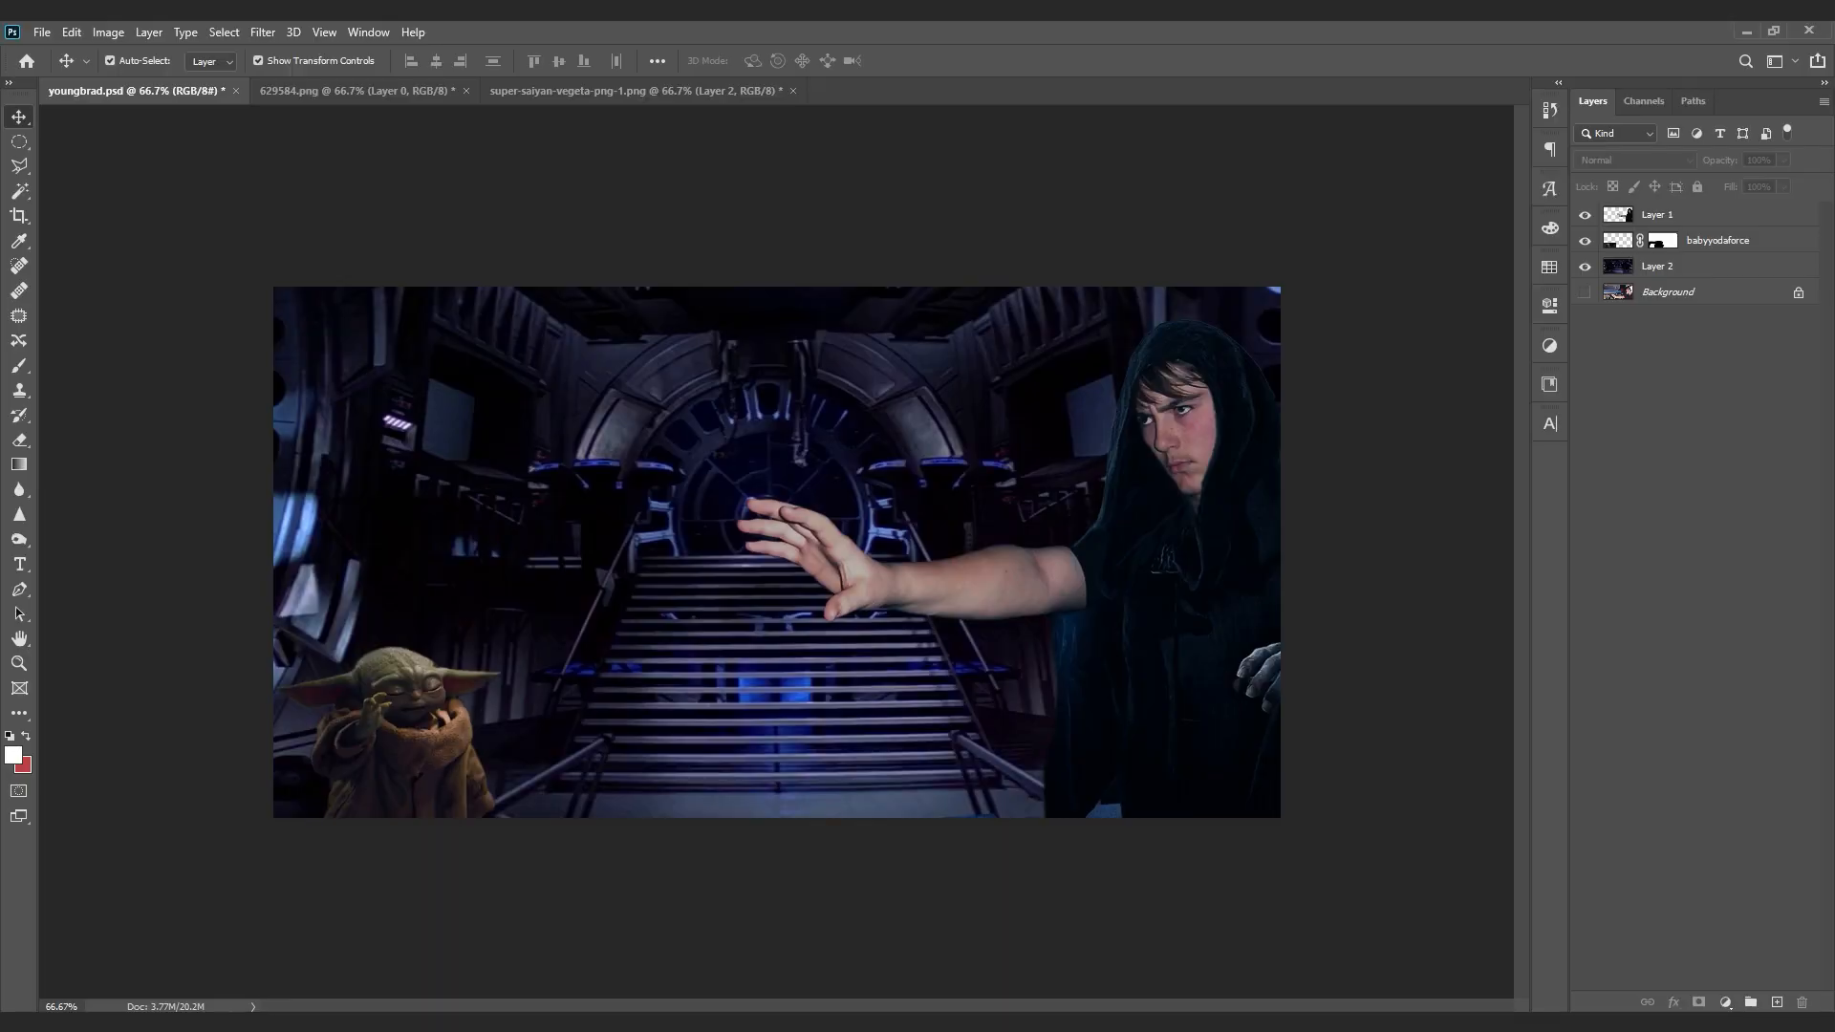
Step: Outline the man's nearer eye on Layer 1 with the Polygonal Lasso
{"action": "key", "text": "ctrl+plus"}
{"action": "key", "text": "ctrl+plus"}
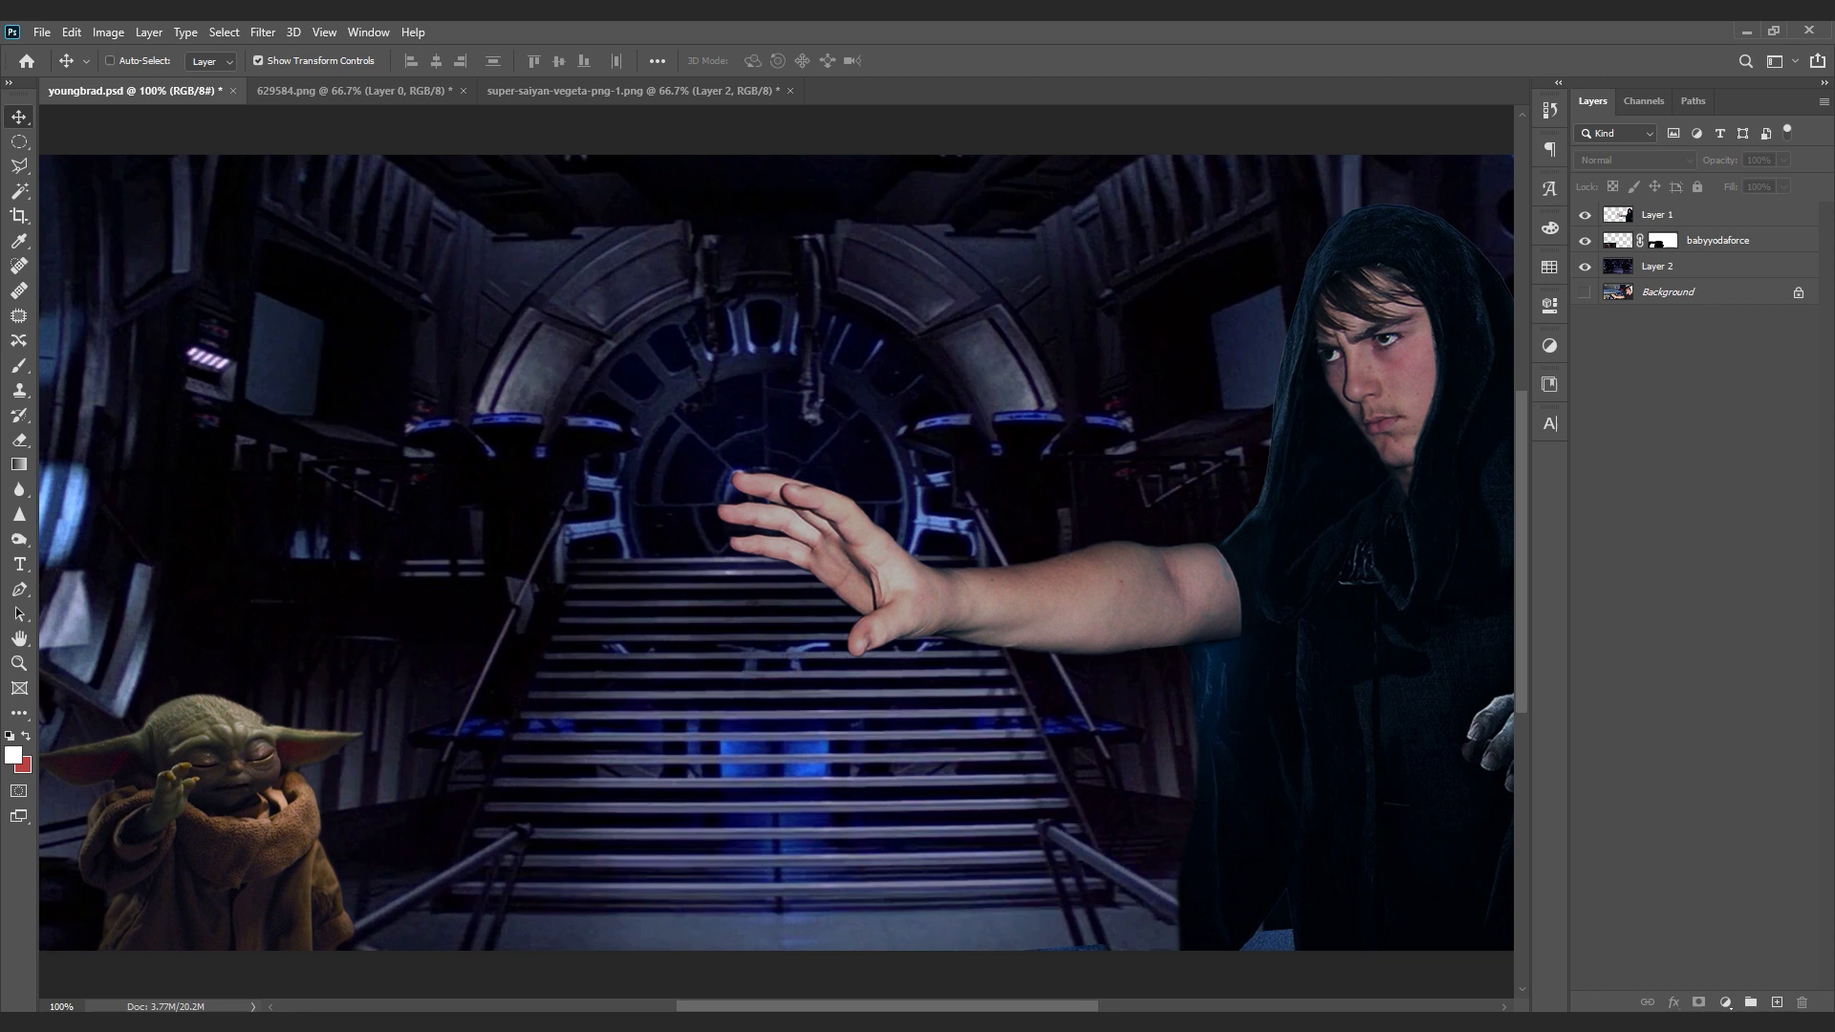
{"action": "scroll", "coordinate": [776, 552], "scroll_direction": "right", "scroll_amount": 5}
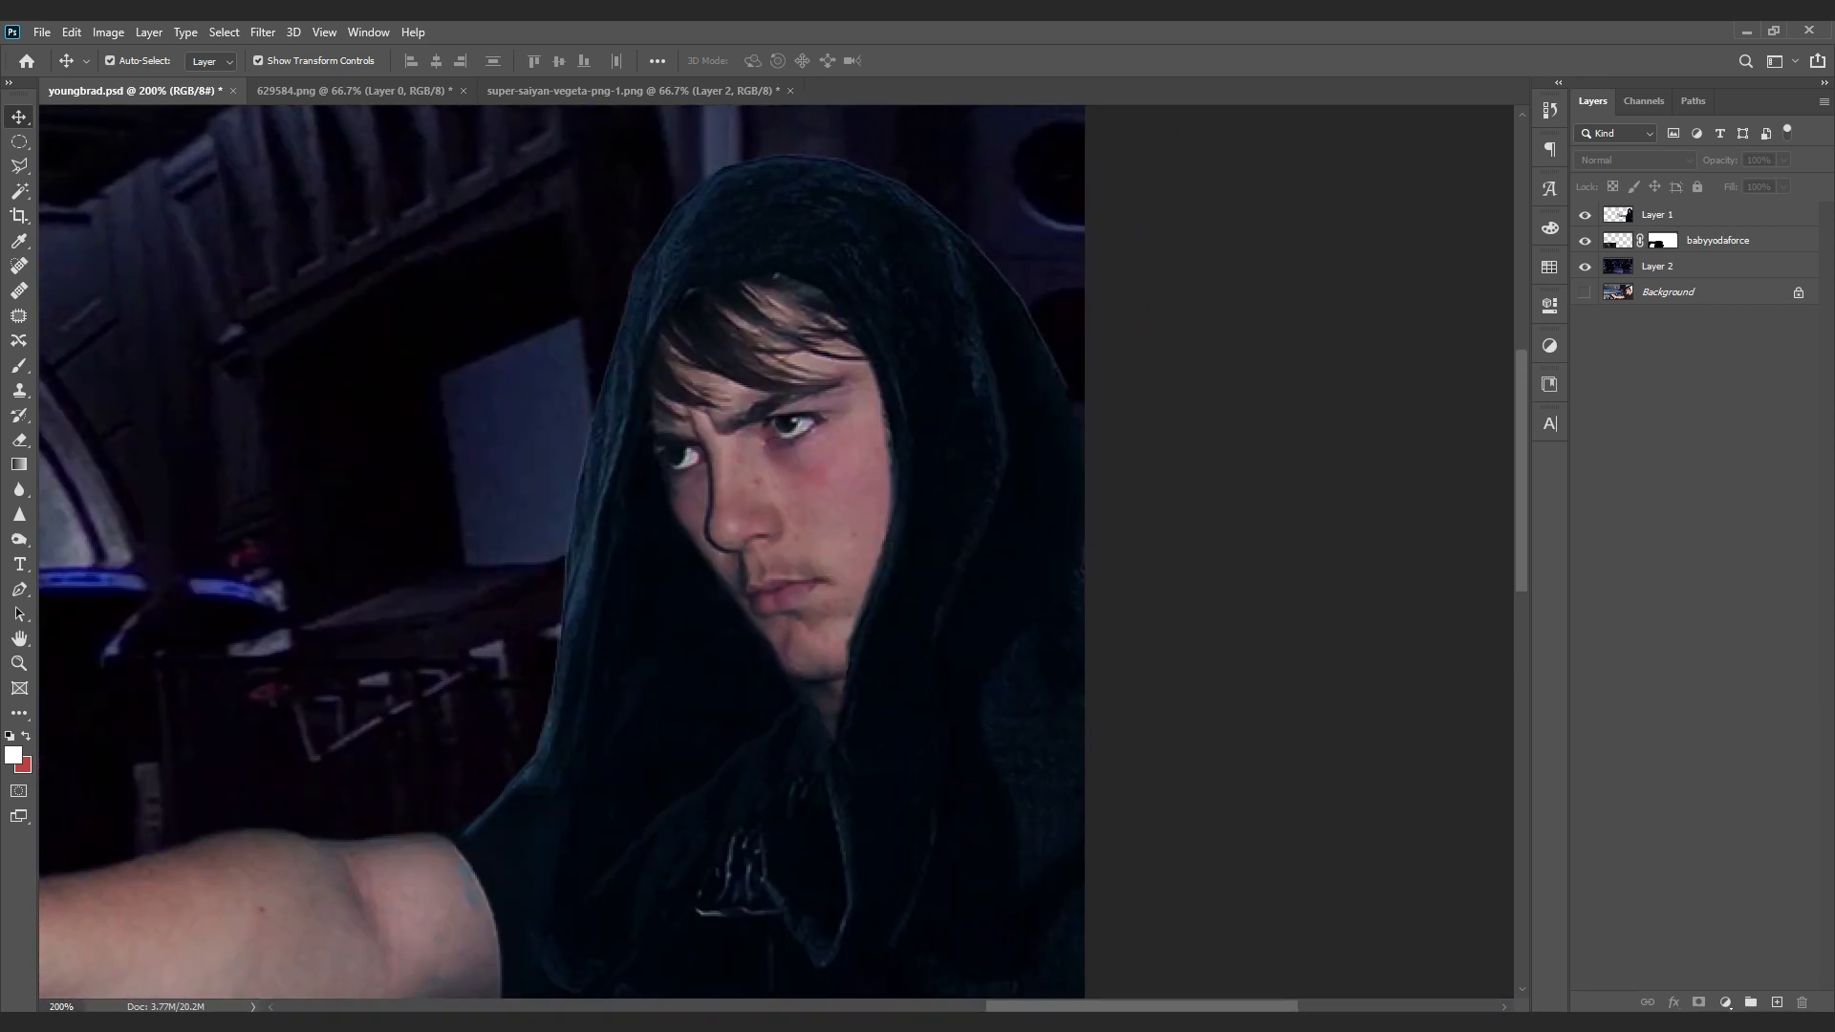
{"action": "left_click", "coordinate": [1682, 214]}
{"action": "key", "text": "l"}
{"action": "key", "text": "ctrl+plus"}
{"action": "key", "text": "ctrl+plus"}
{"action": "key", "text": "ctrl+plus"}
{"action": "left_click", "coordinate": [707, 489]}
{"action": "left_click", "coordinate": [741, 461]}
{"action": "left_click", "coordinate": [819, 481]}
{"action": "left_click", "coordinate": [789, 521]}
{"action": "left_click", "coordinate": [750, 524]}
{"action": "left_click", "coordinate": [715, 514]}
{"action": "left_click", "coordinate": [707, 488]}
Step: Add the man's far eye to the selection and copy both eyes to a new layer
{"action": "right_click", "coordinate": [765, 498]}
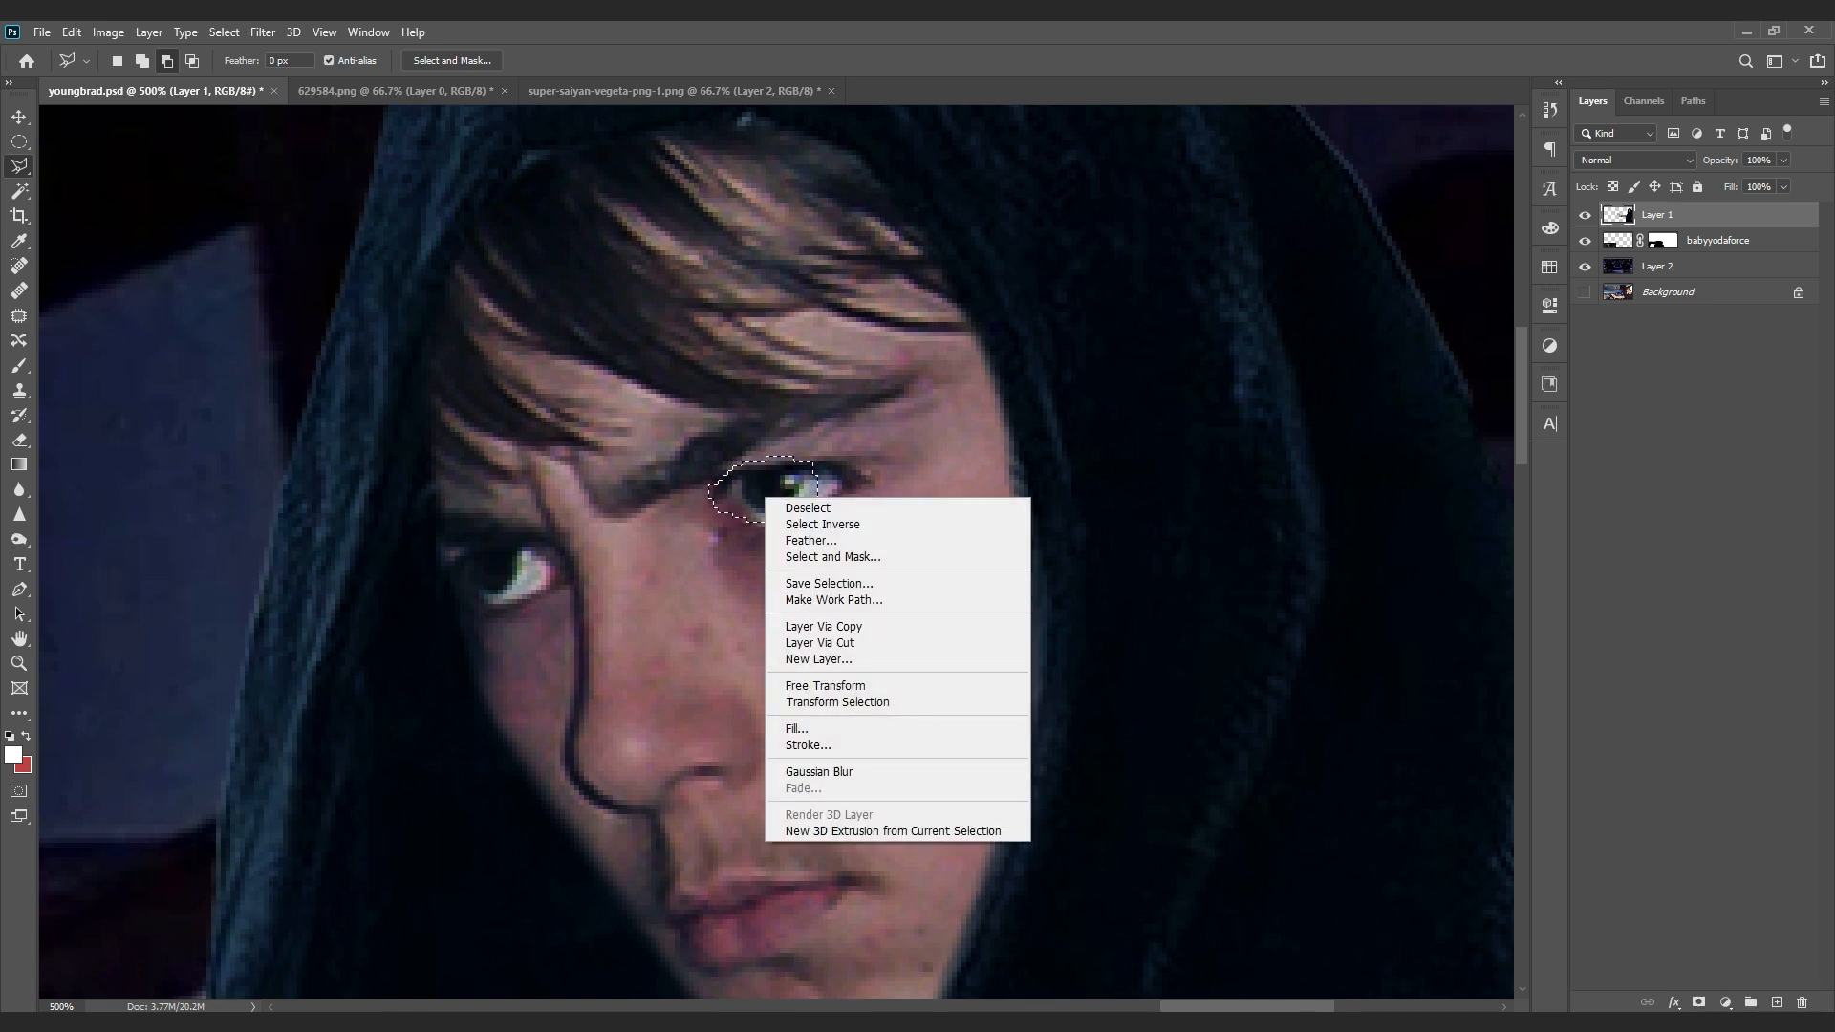
{"action": "key", "text": "Escape"}
{"action": "left_click", "coordinate": [507, 540], "text": "shift"}
{"action": "left_click", "coordinate": [483, 538]}
{"action": "left_click", "coordinate": [465, 562]}
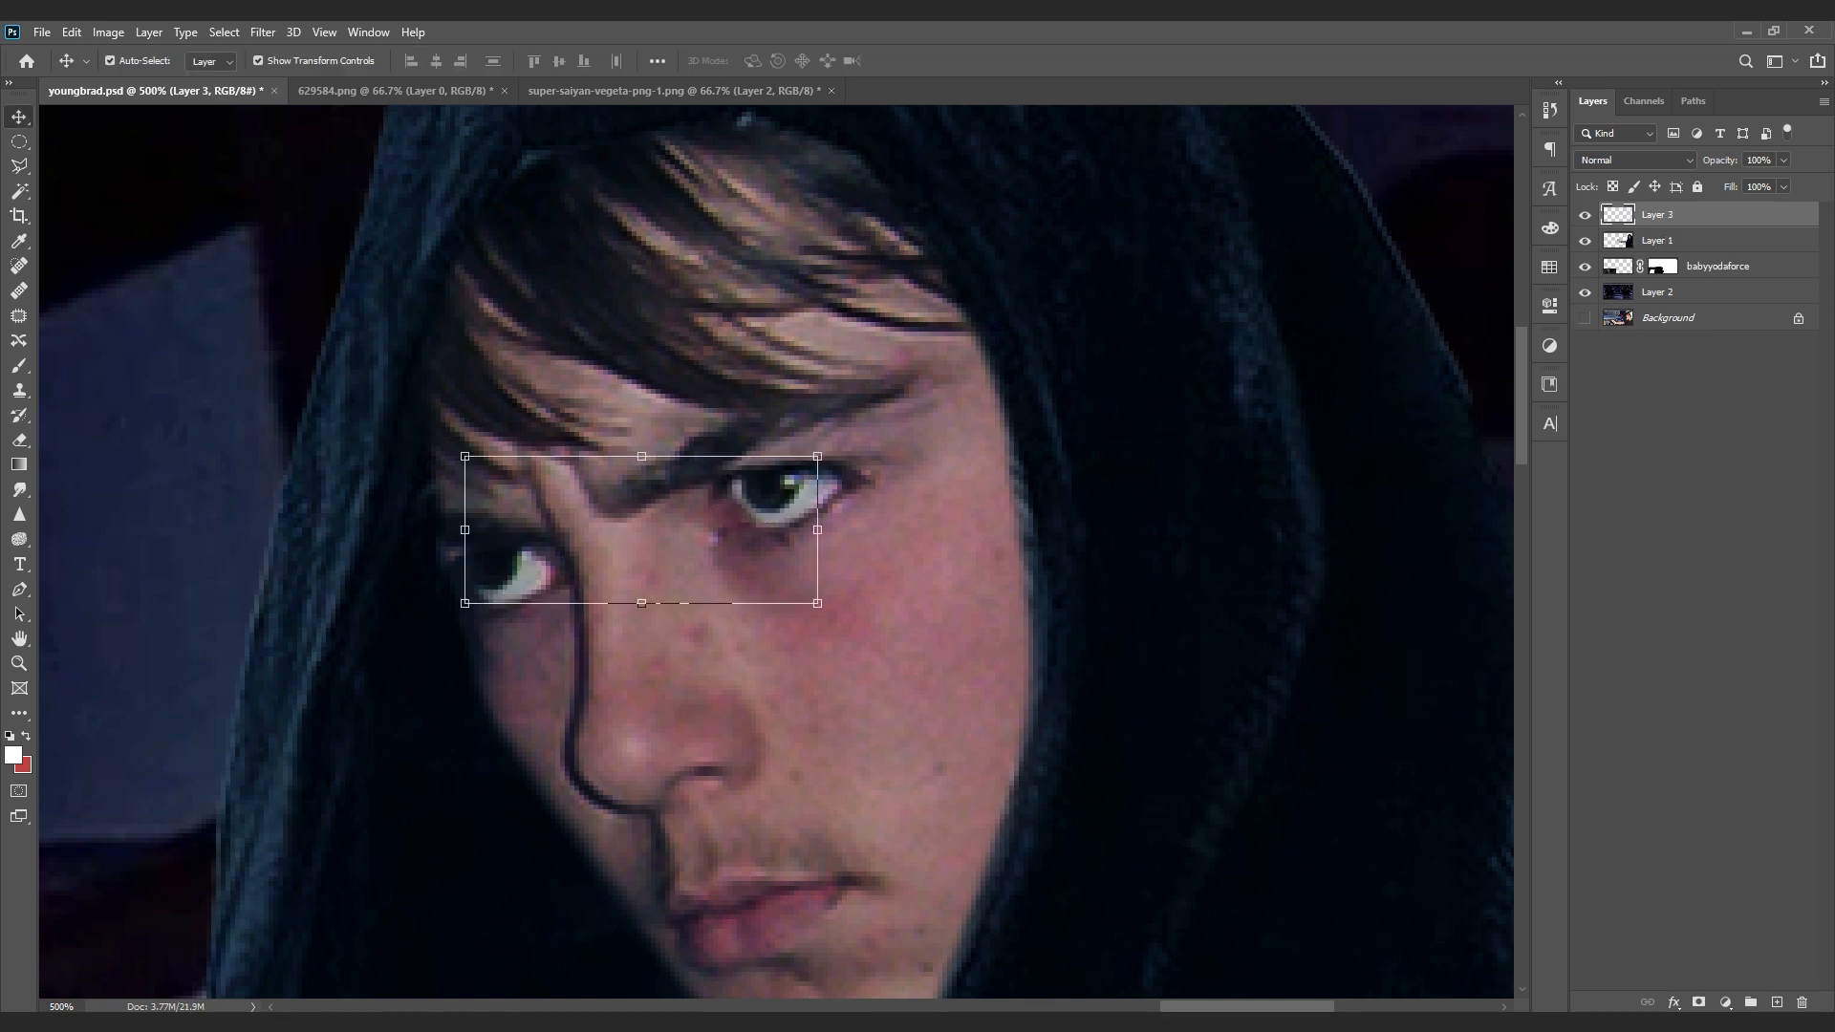
Step: Shift the copied eyes on Layer 3 slightly down the face
{"action": "left_click_drag", "start_coordinate": [779, 502], "coordinate": [779, 488]}
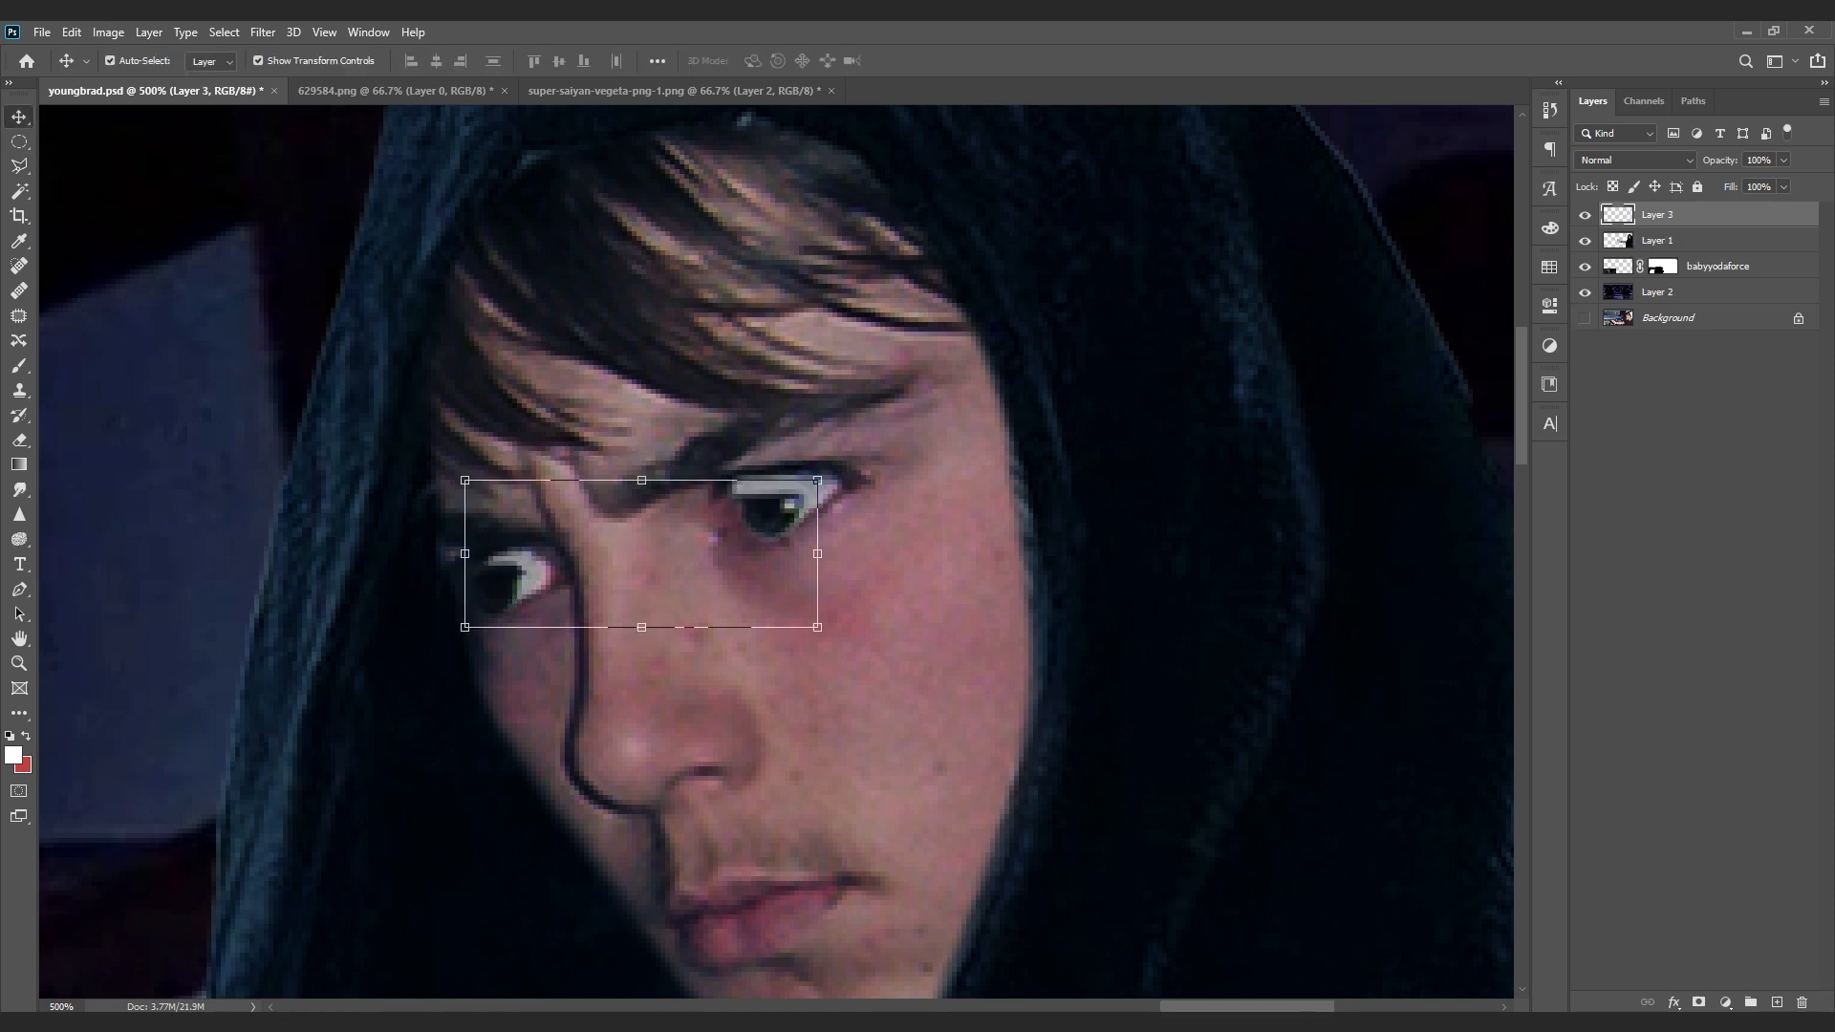
{"action": "key", "text": "Down"}
{"action": "key", "text": "Down"}
Step: Outline the nearer eye on Layer 3 with the Polygonal Lasso and copy it to its own layer
{"action": "key", "text": "l"}
{"action": "left_click", "coordinate": [712, 464]}
{"action": "left_click", "coordinate": [672, 524]}
{"action": "left_click", "coordinate": [750, 585]}
{"action": "left_click", "coordinate": [904, 564]}
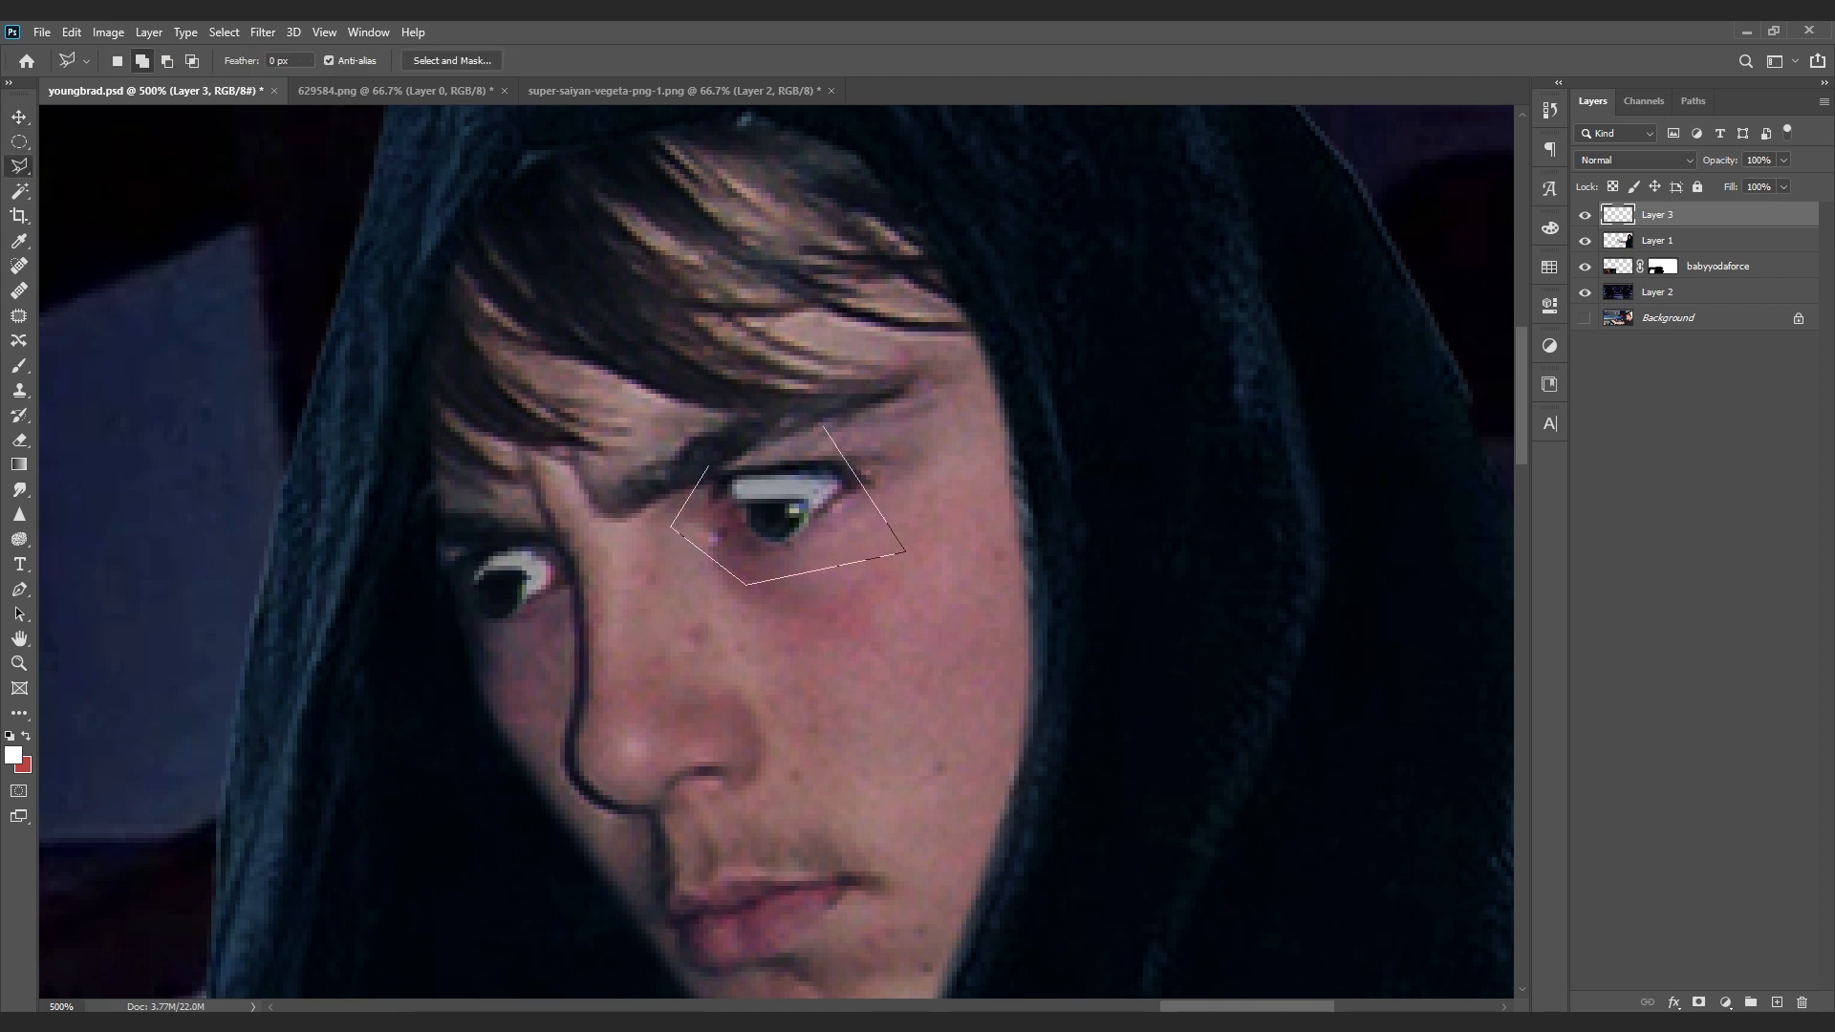
{"action": "left_click", "coordinate": [819, 427]}
{"action": "left_click", "coordinate": [712, 465]}
{"action": "right_click", "coordinate": [755, 523]}
{"action": "left_click", "coordinate": [812, 650]}
Step: Duplicate the copied nearer eye and fit the duplicate over the man's far eye
{"action": "key", "text": "v"}
{"action": "left_click_drag", "start_coordinate": [782, 503], "coordinate": [516, 573]}
{"action": "key", "text": "Left"}
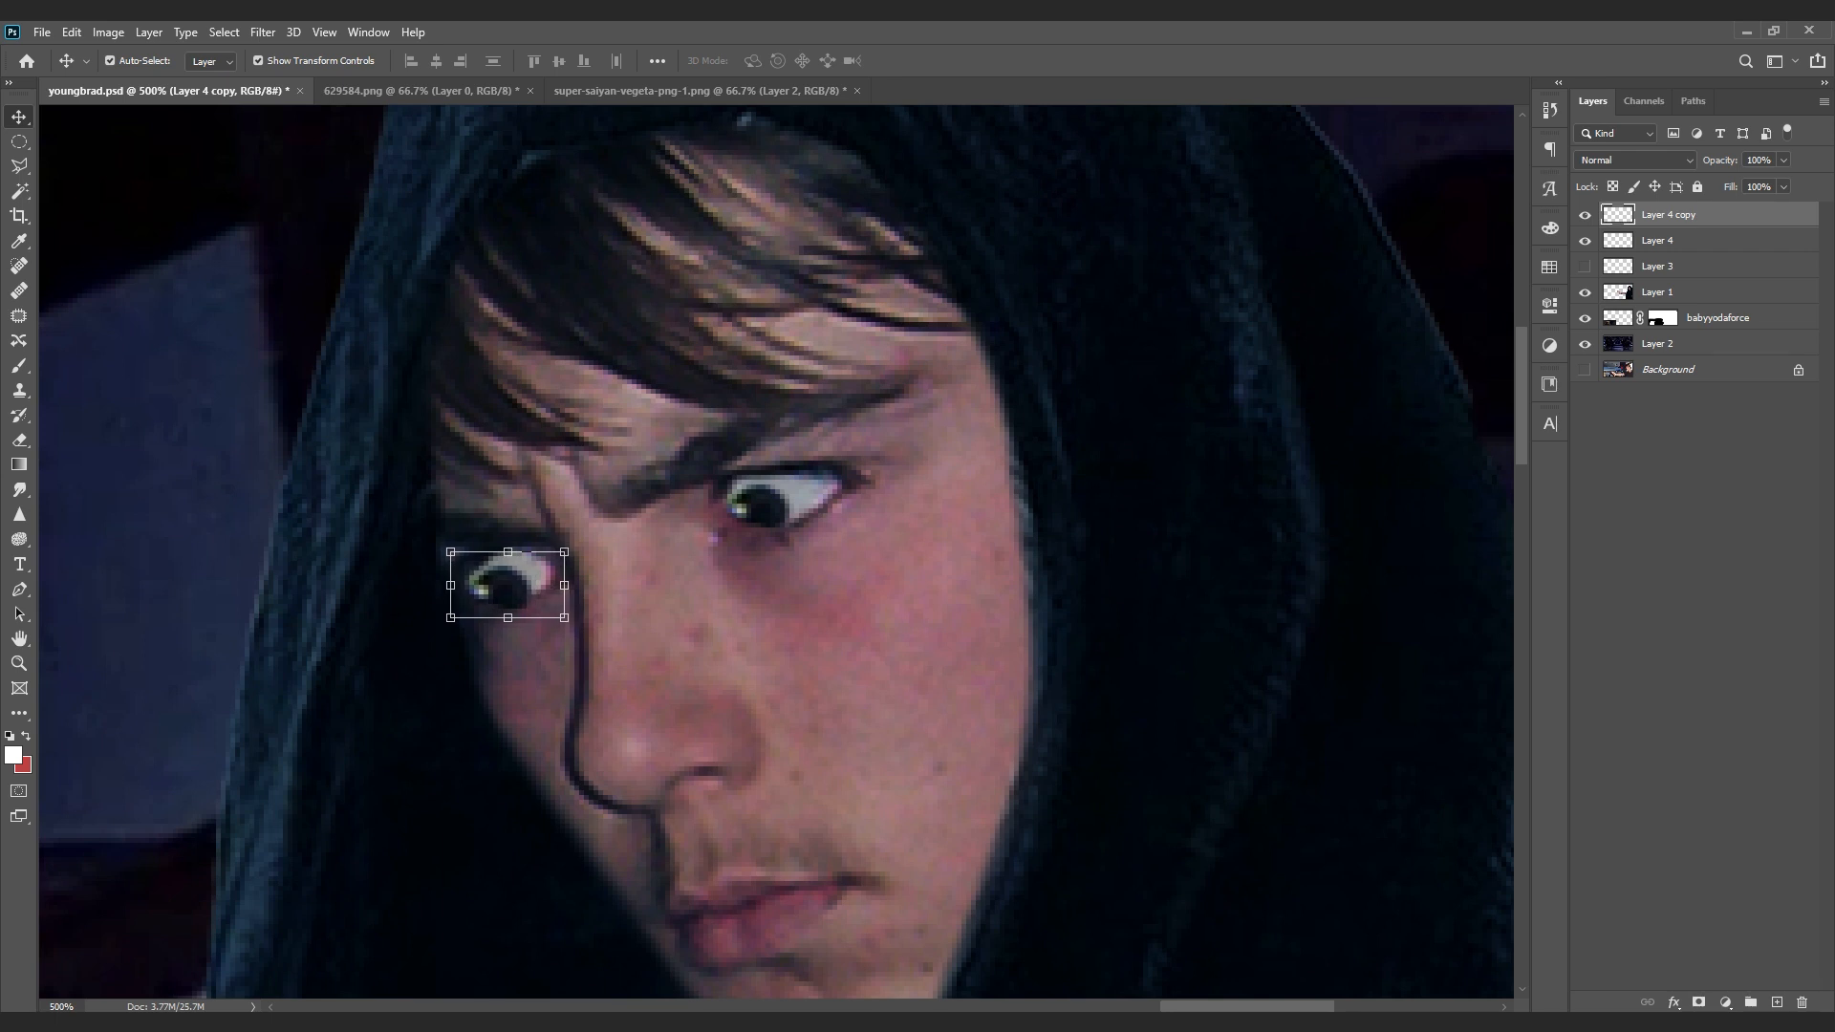
{"action": "key", "text": "e"}
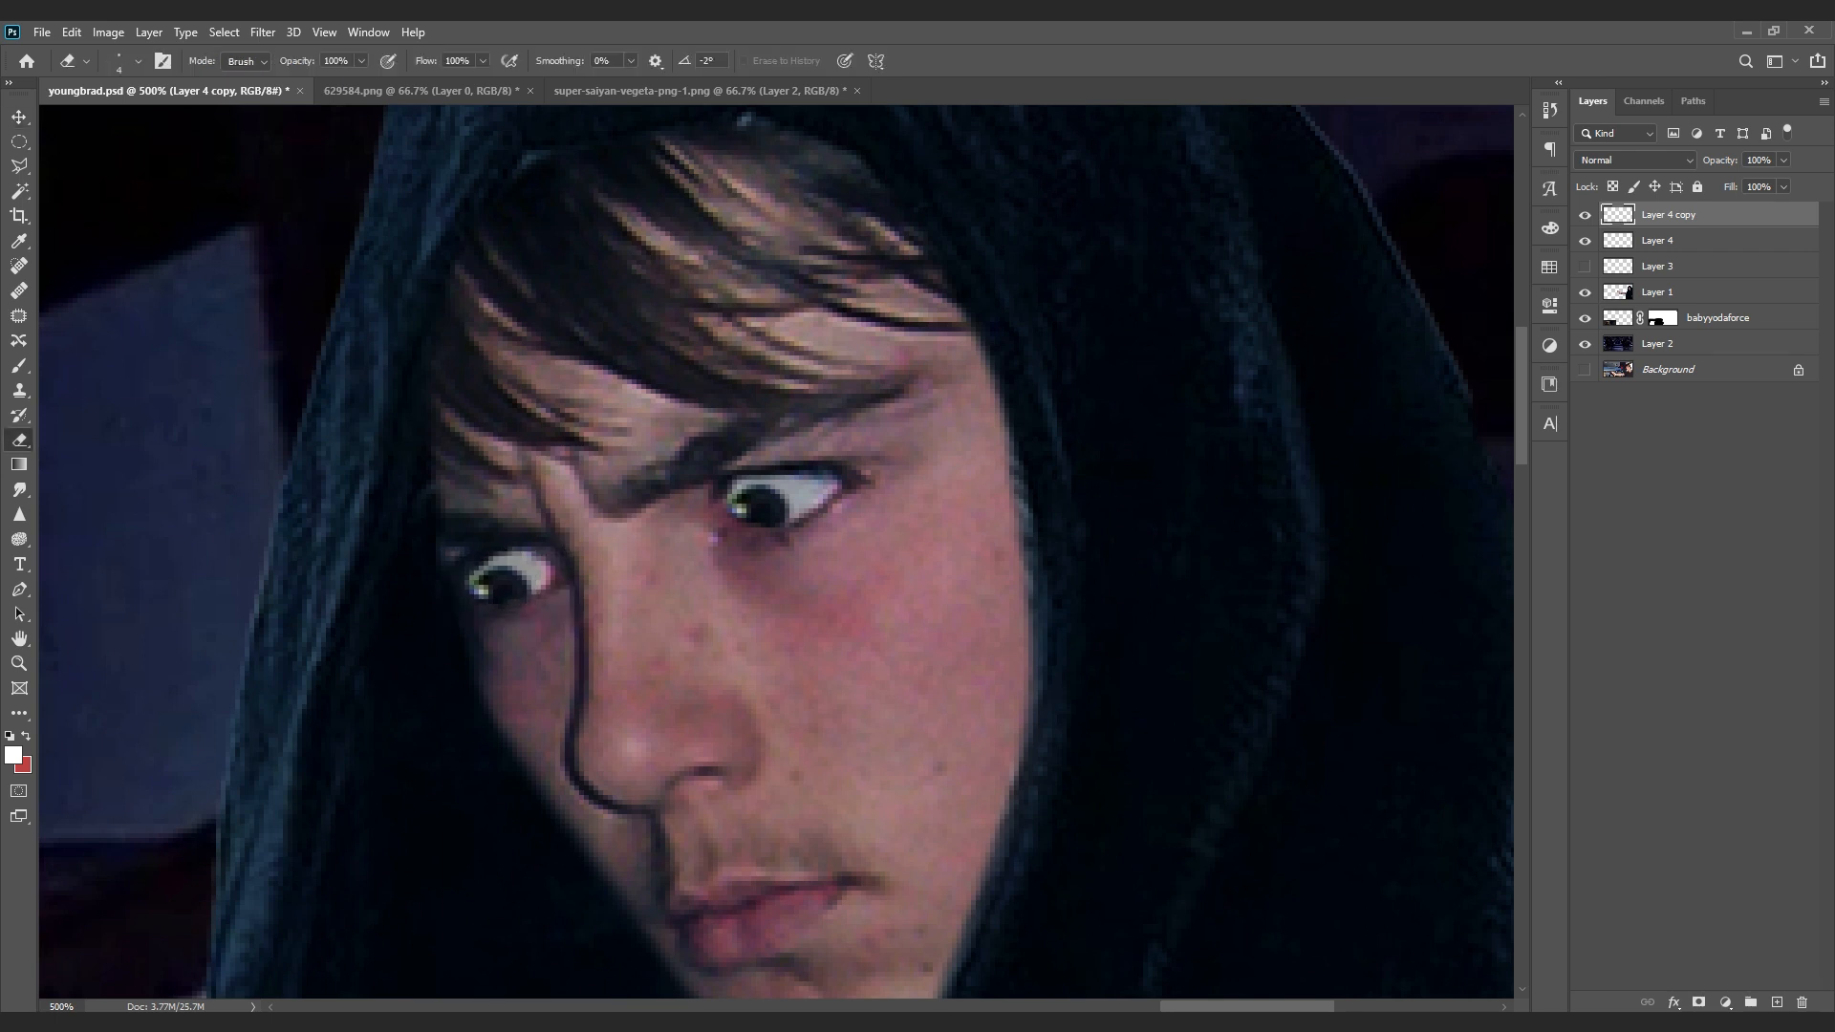
{"action": "key", "text": "ctrl+minus"}
{"action": "key", "text": "ctrl+minus"}
{"action": "key", "text": "ctrl+minus"}
{"action": "key", "text": "ctrl+minus"}
{"action": "key", "text": "ctrl+minus"}
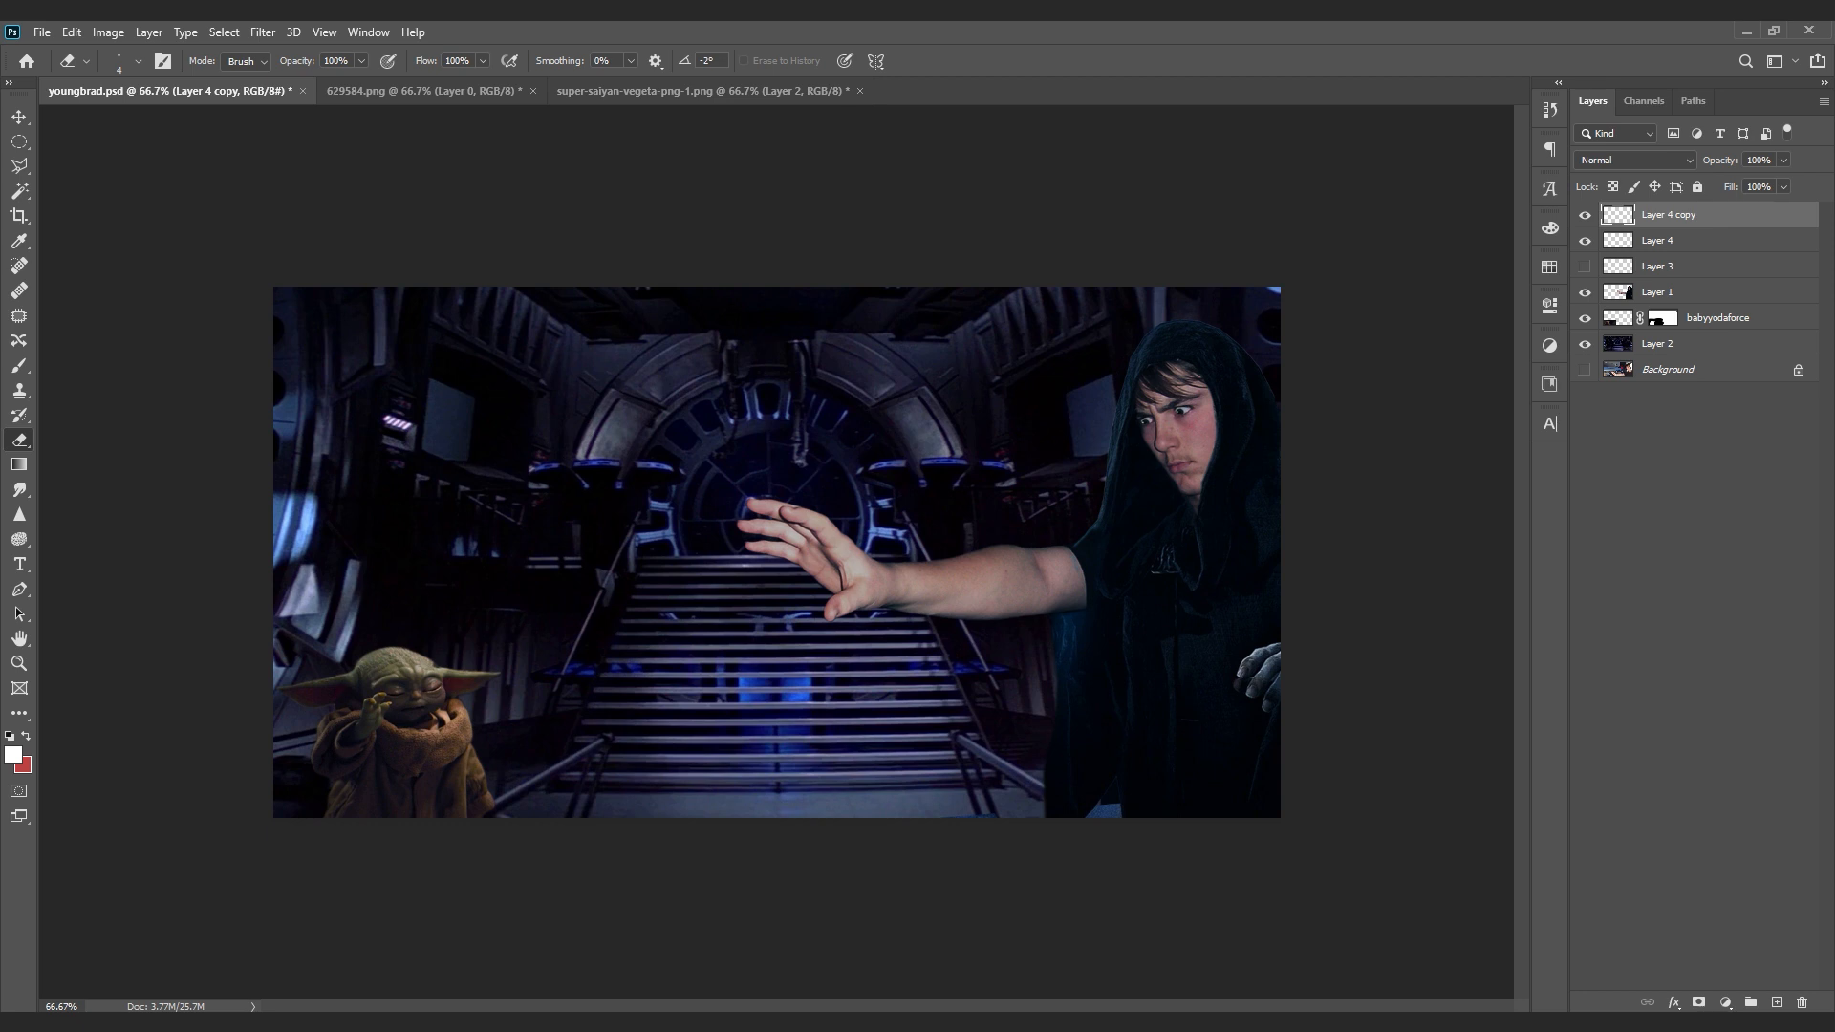
{"action": "key", "text": "v"}
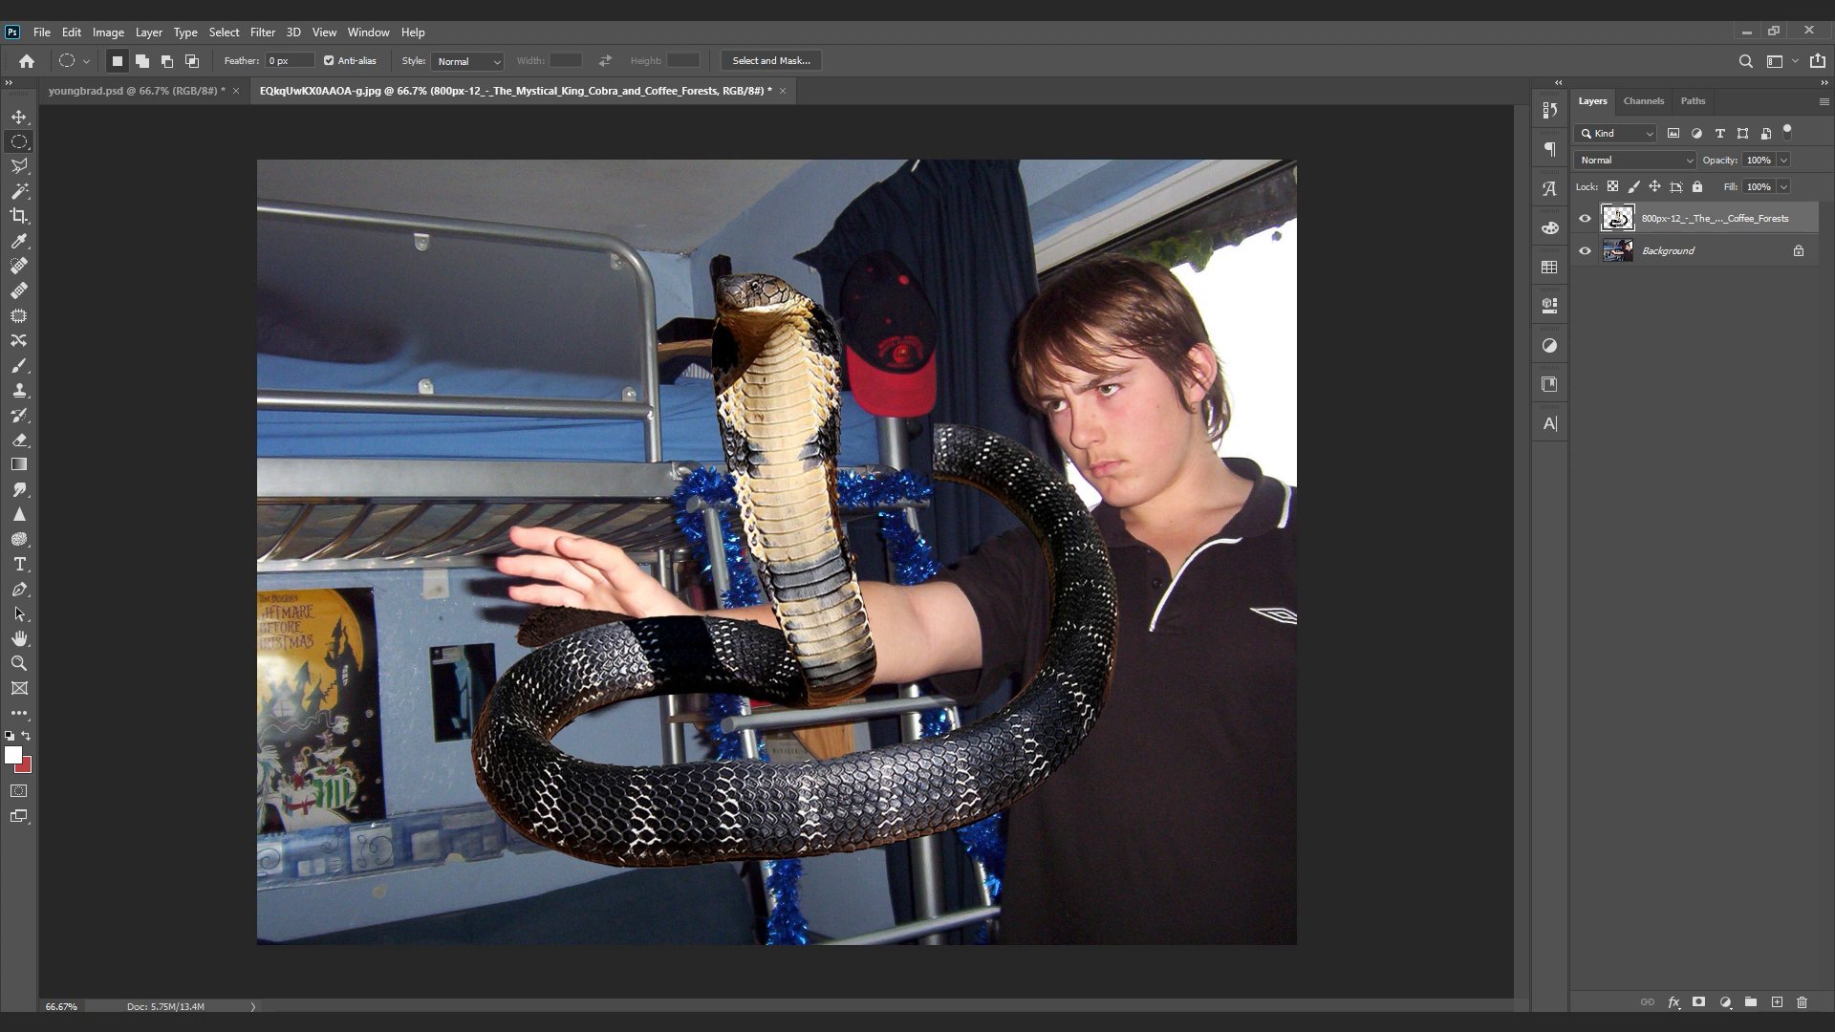
Step: Duplicate the king cobra layer in the bedroom photo and hide the original cobra layer
{"action": "right_click", "coordinate": [1625, 218]}
{"action": "left_click", "coordinate": [1625, 299]}
{"action": "key", "text": "Return"}
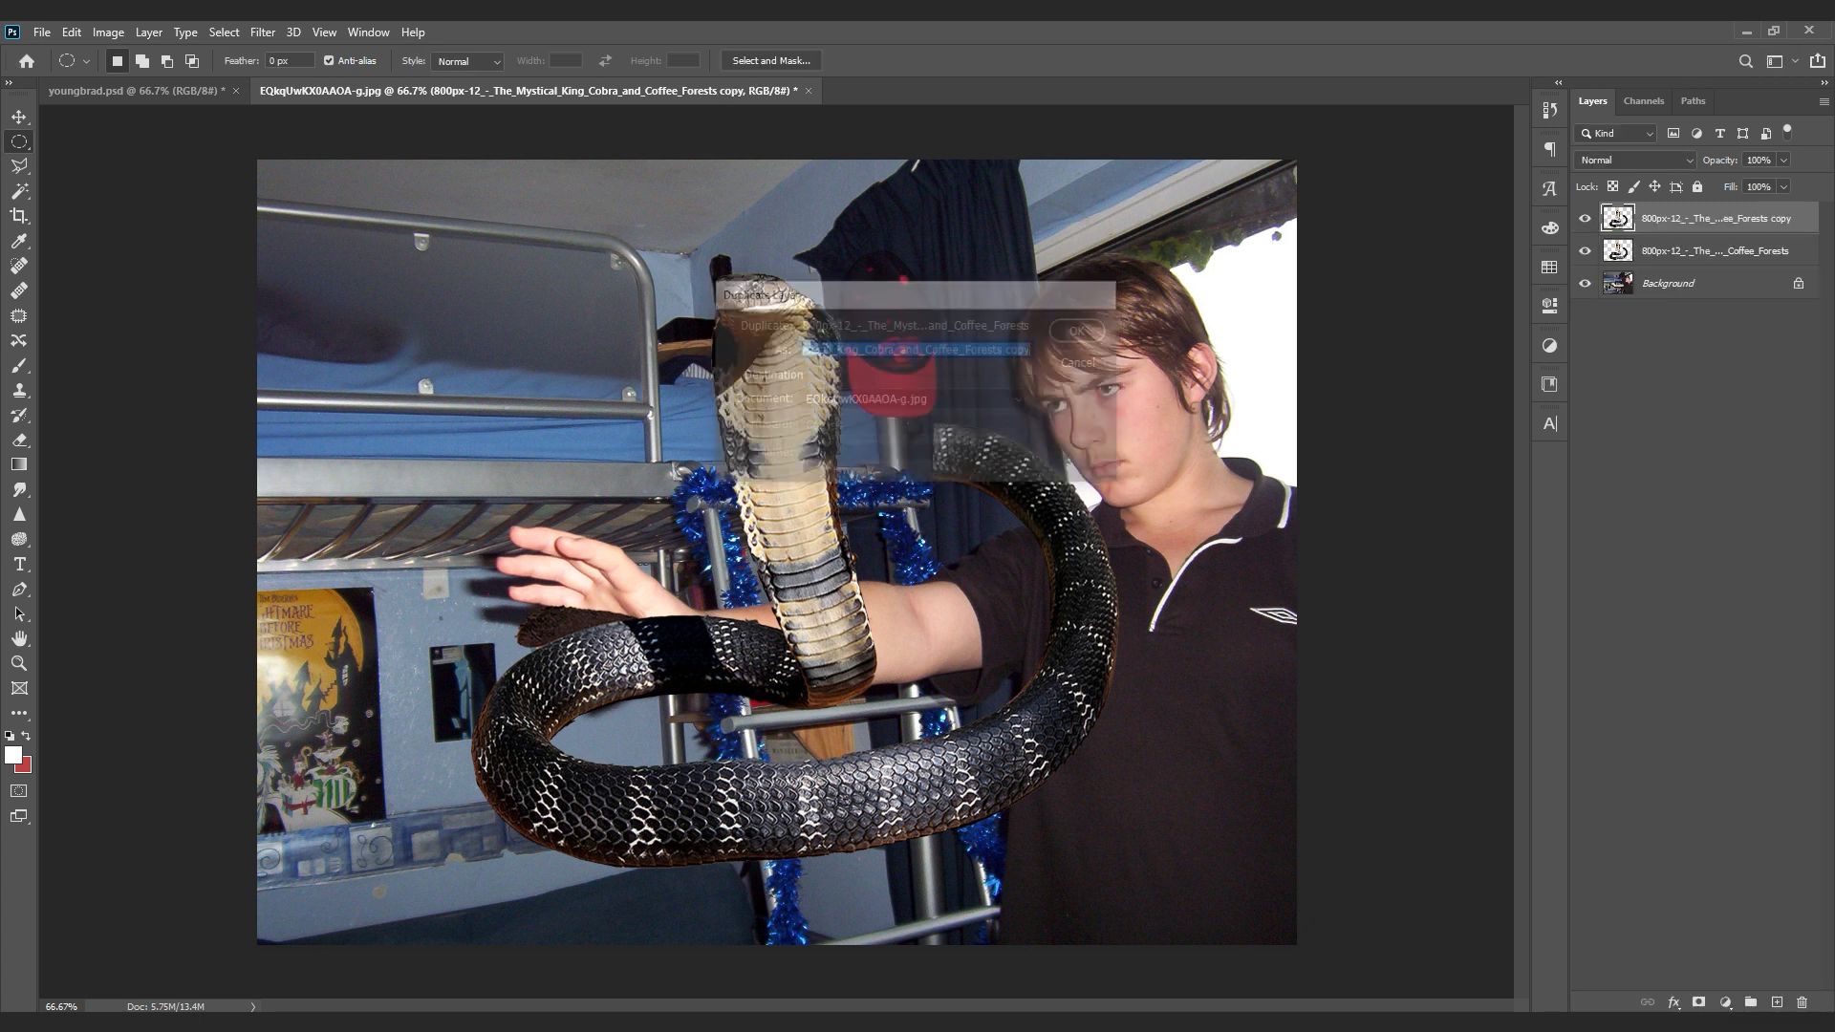
{"action": "left_click", "coordinate": [1584, 250]}
{"action": "key", "text": "l"}
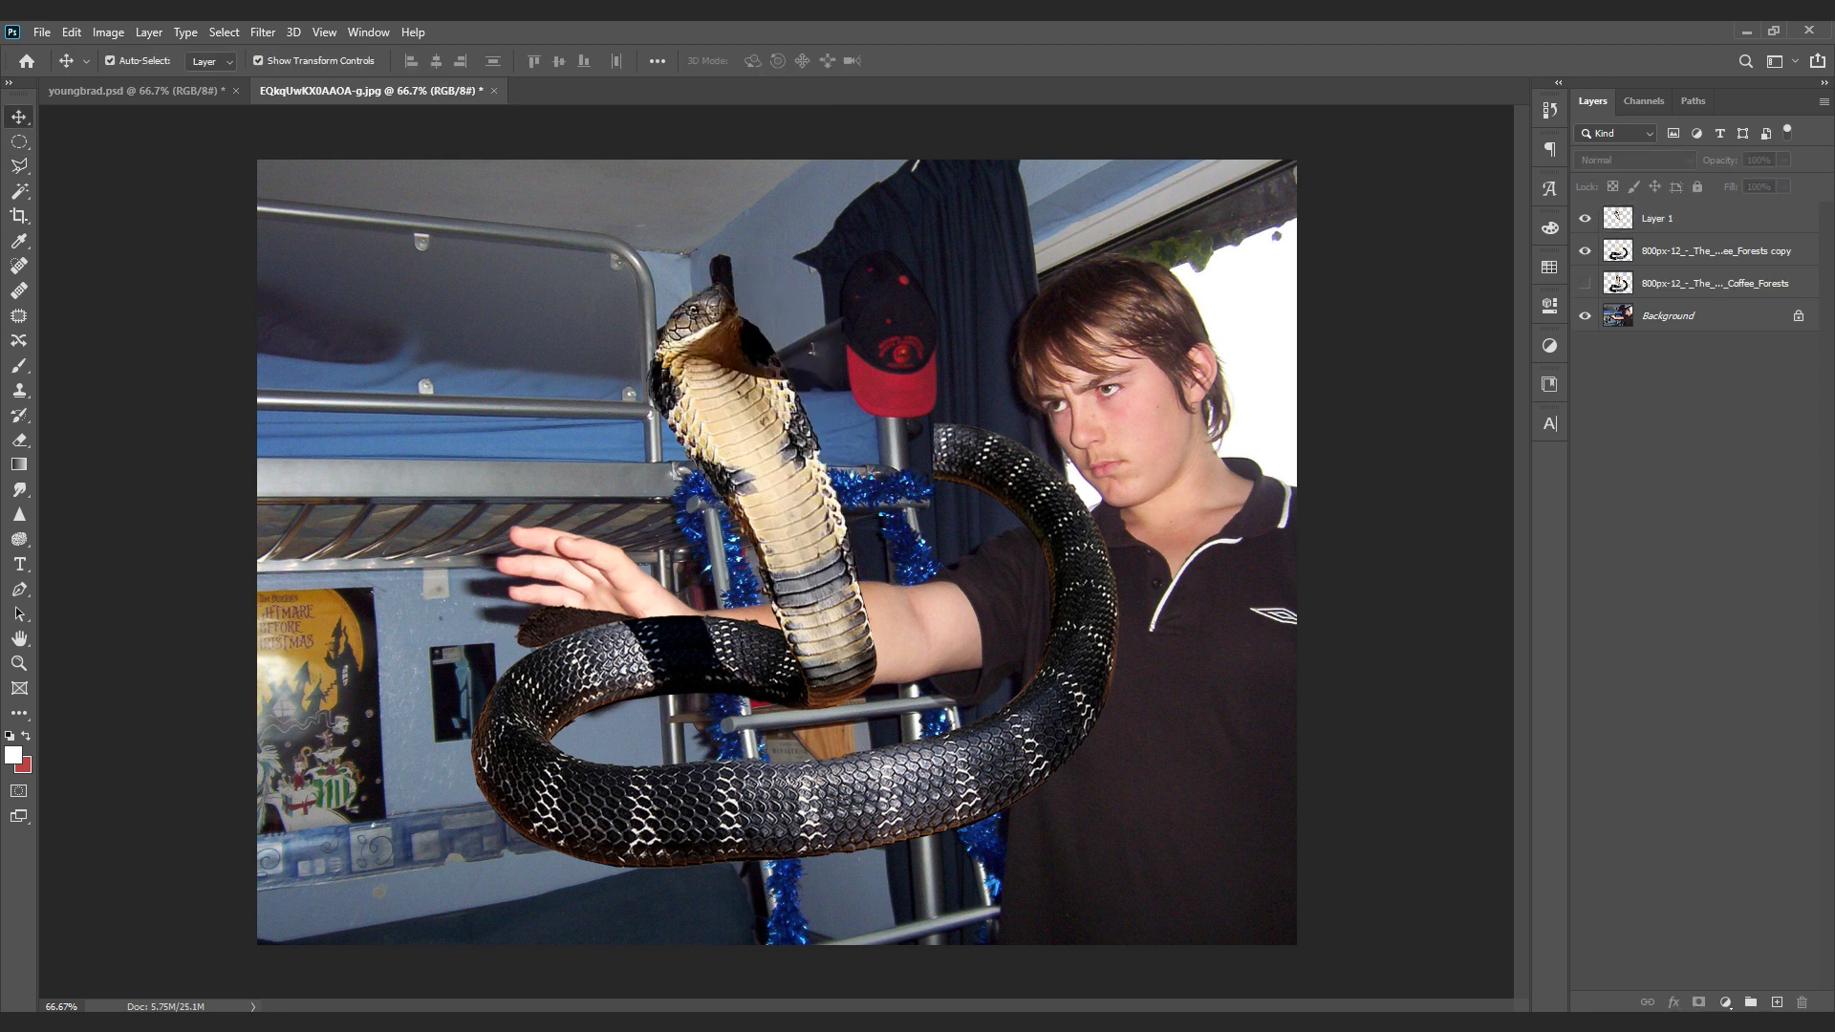
{"action": "key", "text": "Delete"}
{"action": "key", "text": "ctrl+a"}
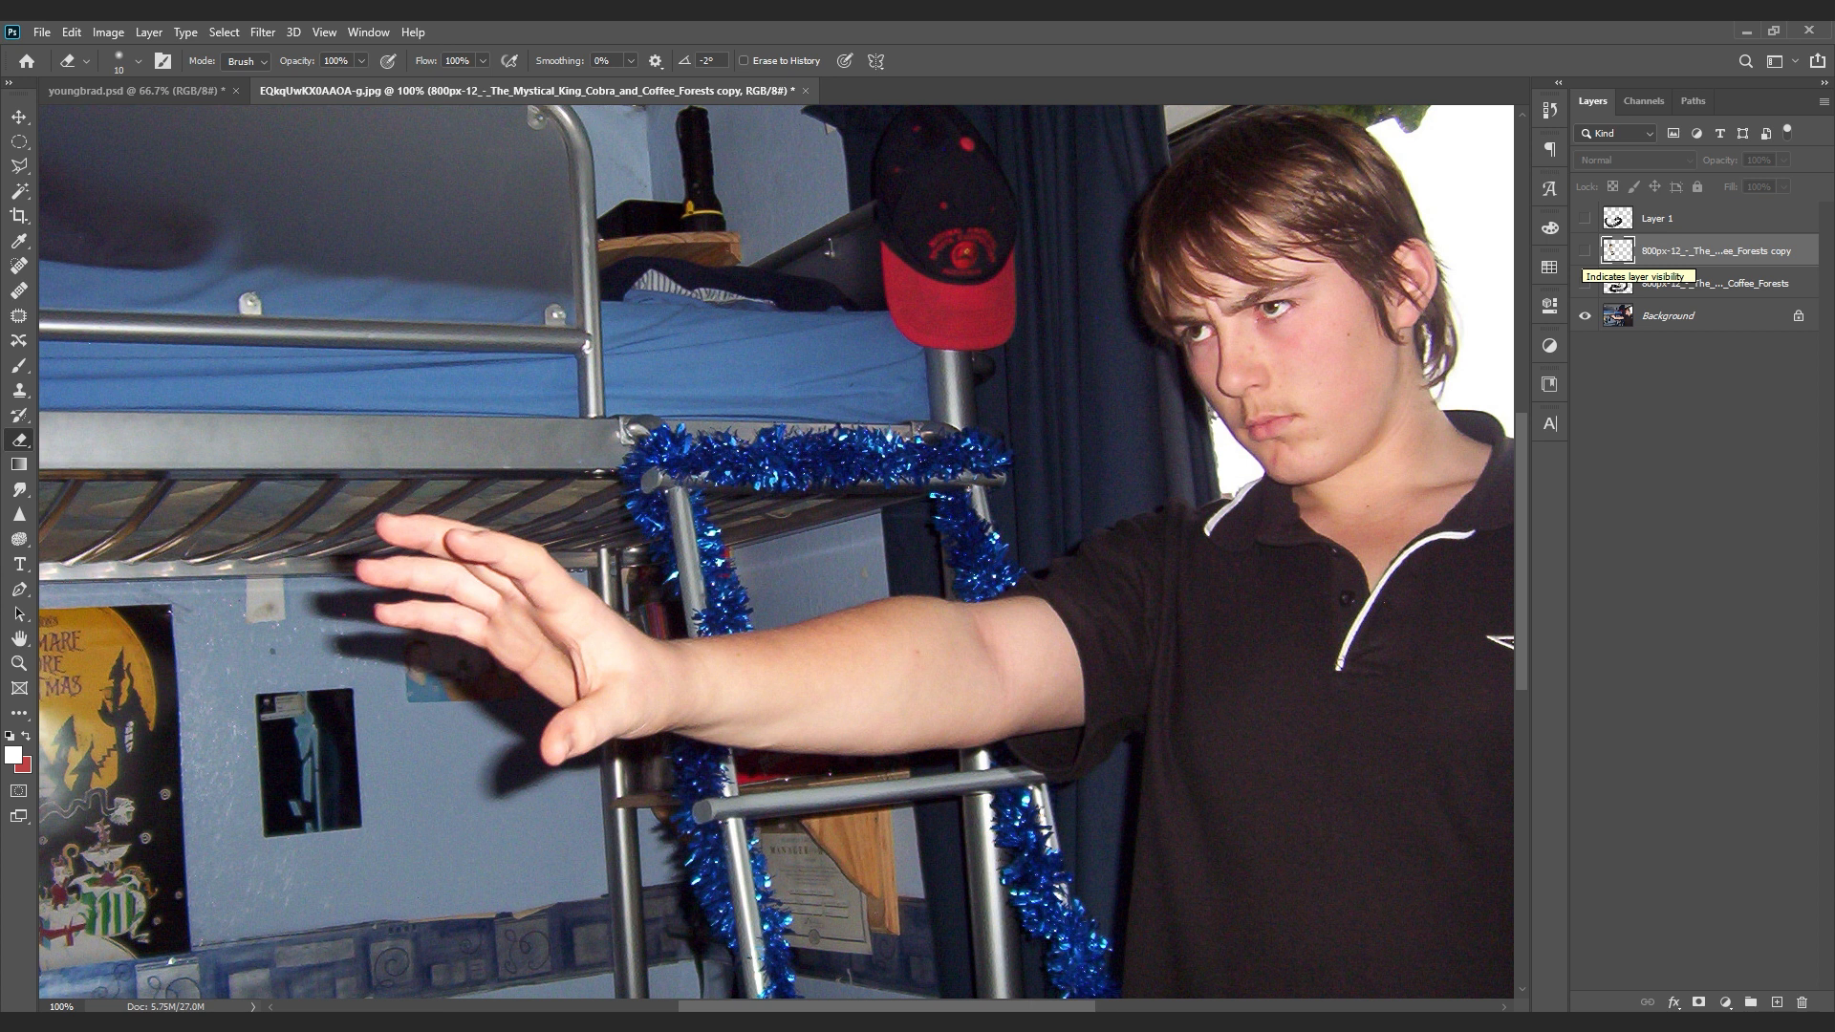
{"action": "key", "text": "ctrl+minus"}
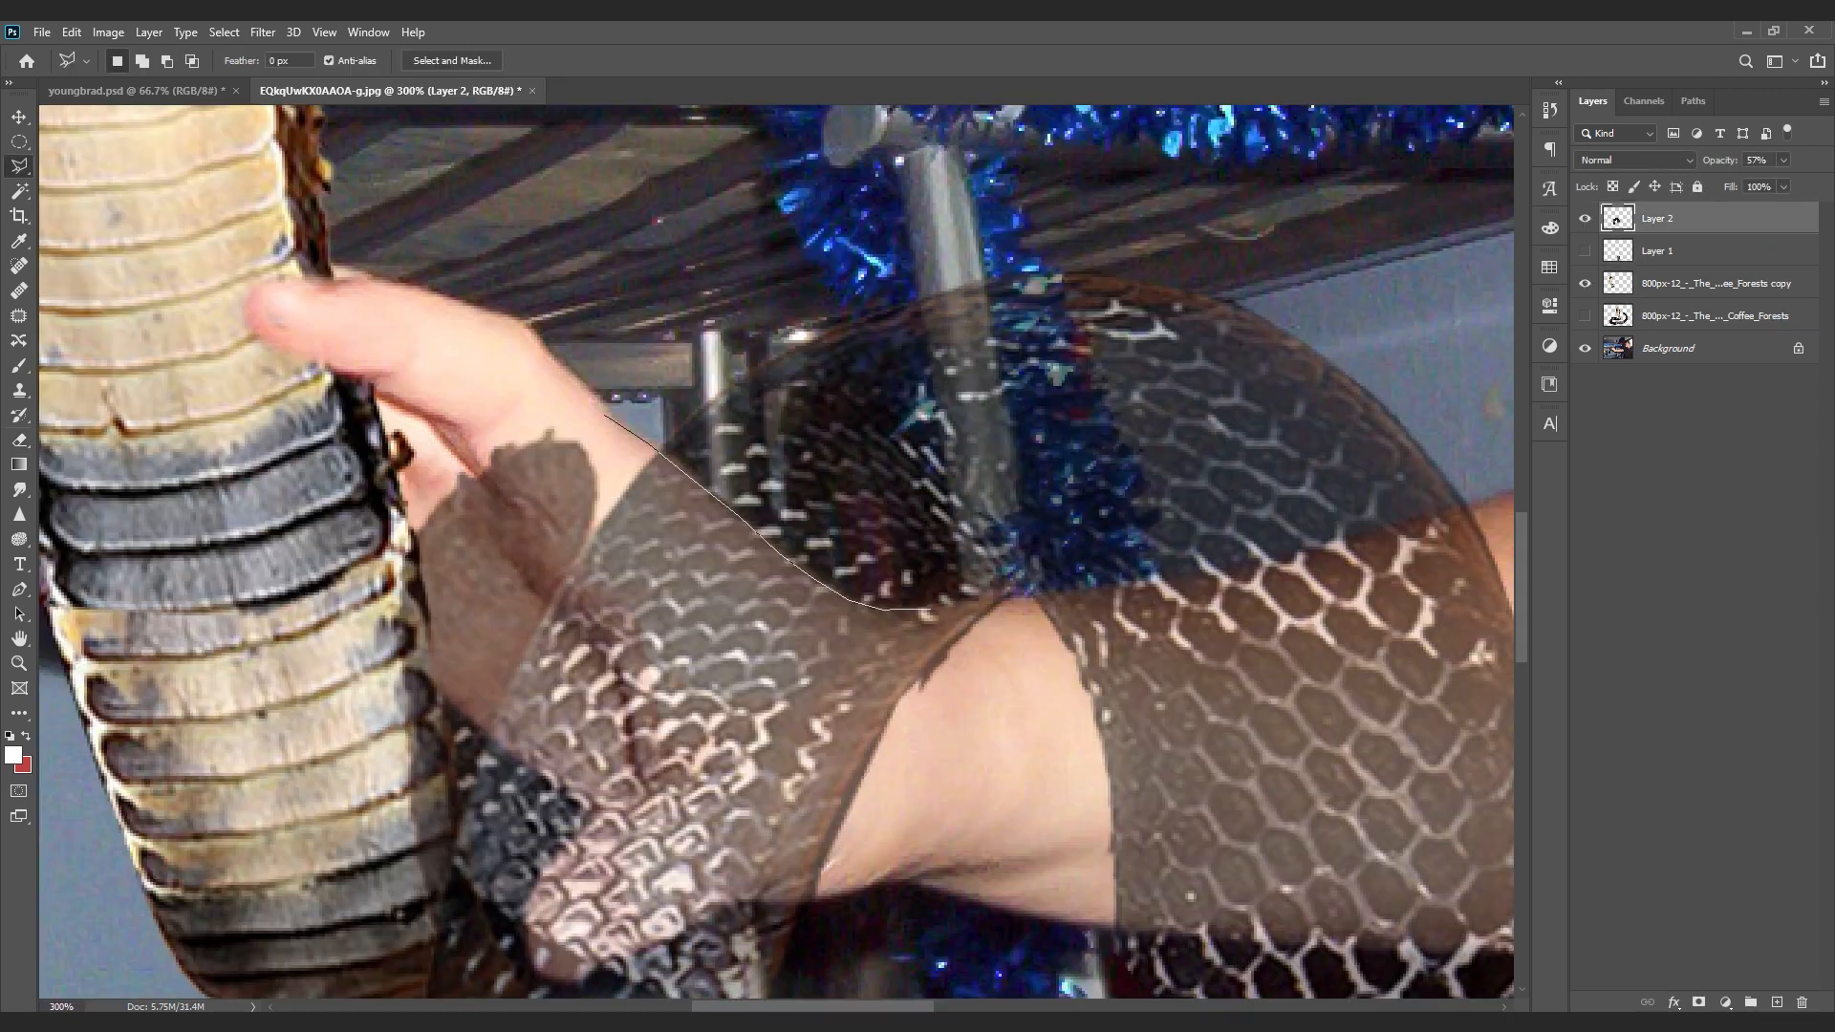
Step: Finish the Polygonal Lasso outline around the hand and wrist and delete the enclosed cobra scales from Layer 2
{"action": "left_click_drag", "start_coordinate": [929, 608], "coordinate": [974, 602]}
{"action": "left_click", "coordinate": [1021, 719]}
{"action": "key", "text": "ctrl+minus"}
{"action": "left_click", "coordinate": [803, 906]}
{"action": "left_click", "coordinate": [504, 927]}
{"action": "left_click", "coordinate": [433, 770]}
{"action": "double_click", "coordinate": [543, 342]}
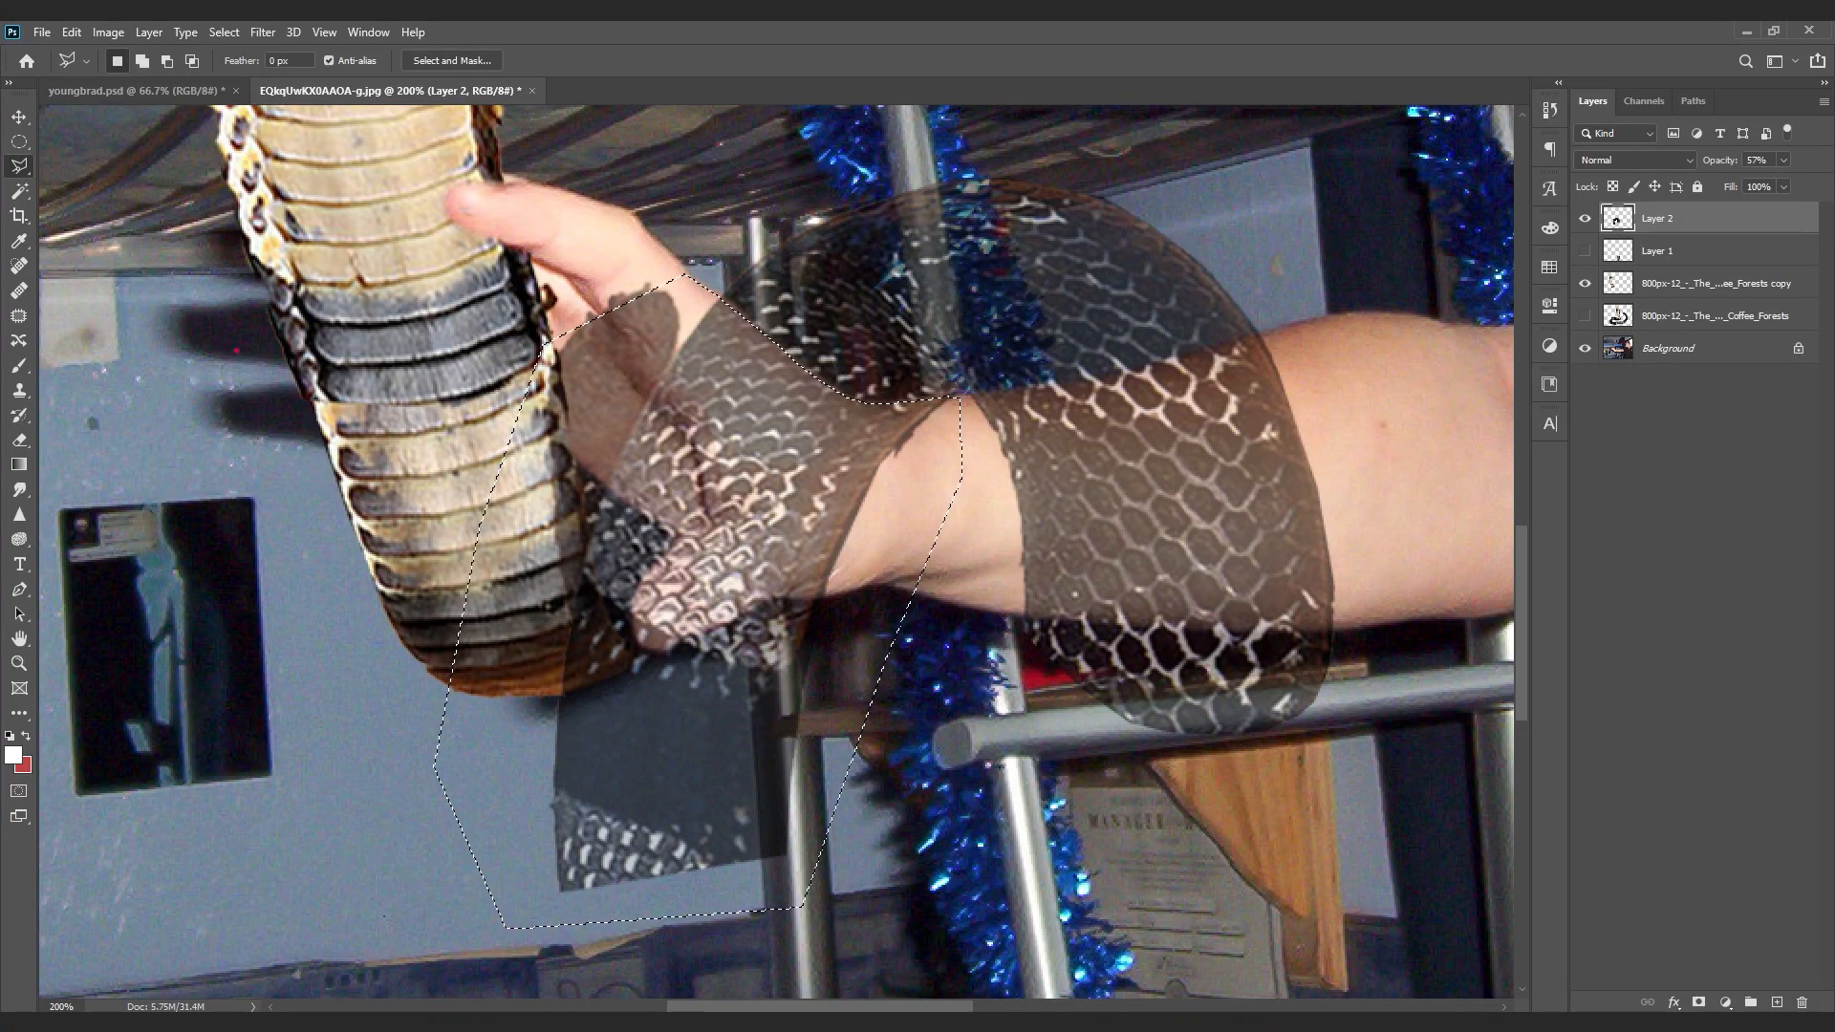
{"action": "key", "text": "Delete"}
{"action": "key", "text": "m"}
{"action": "key", "text": "ctrl+d"}
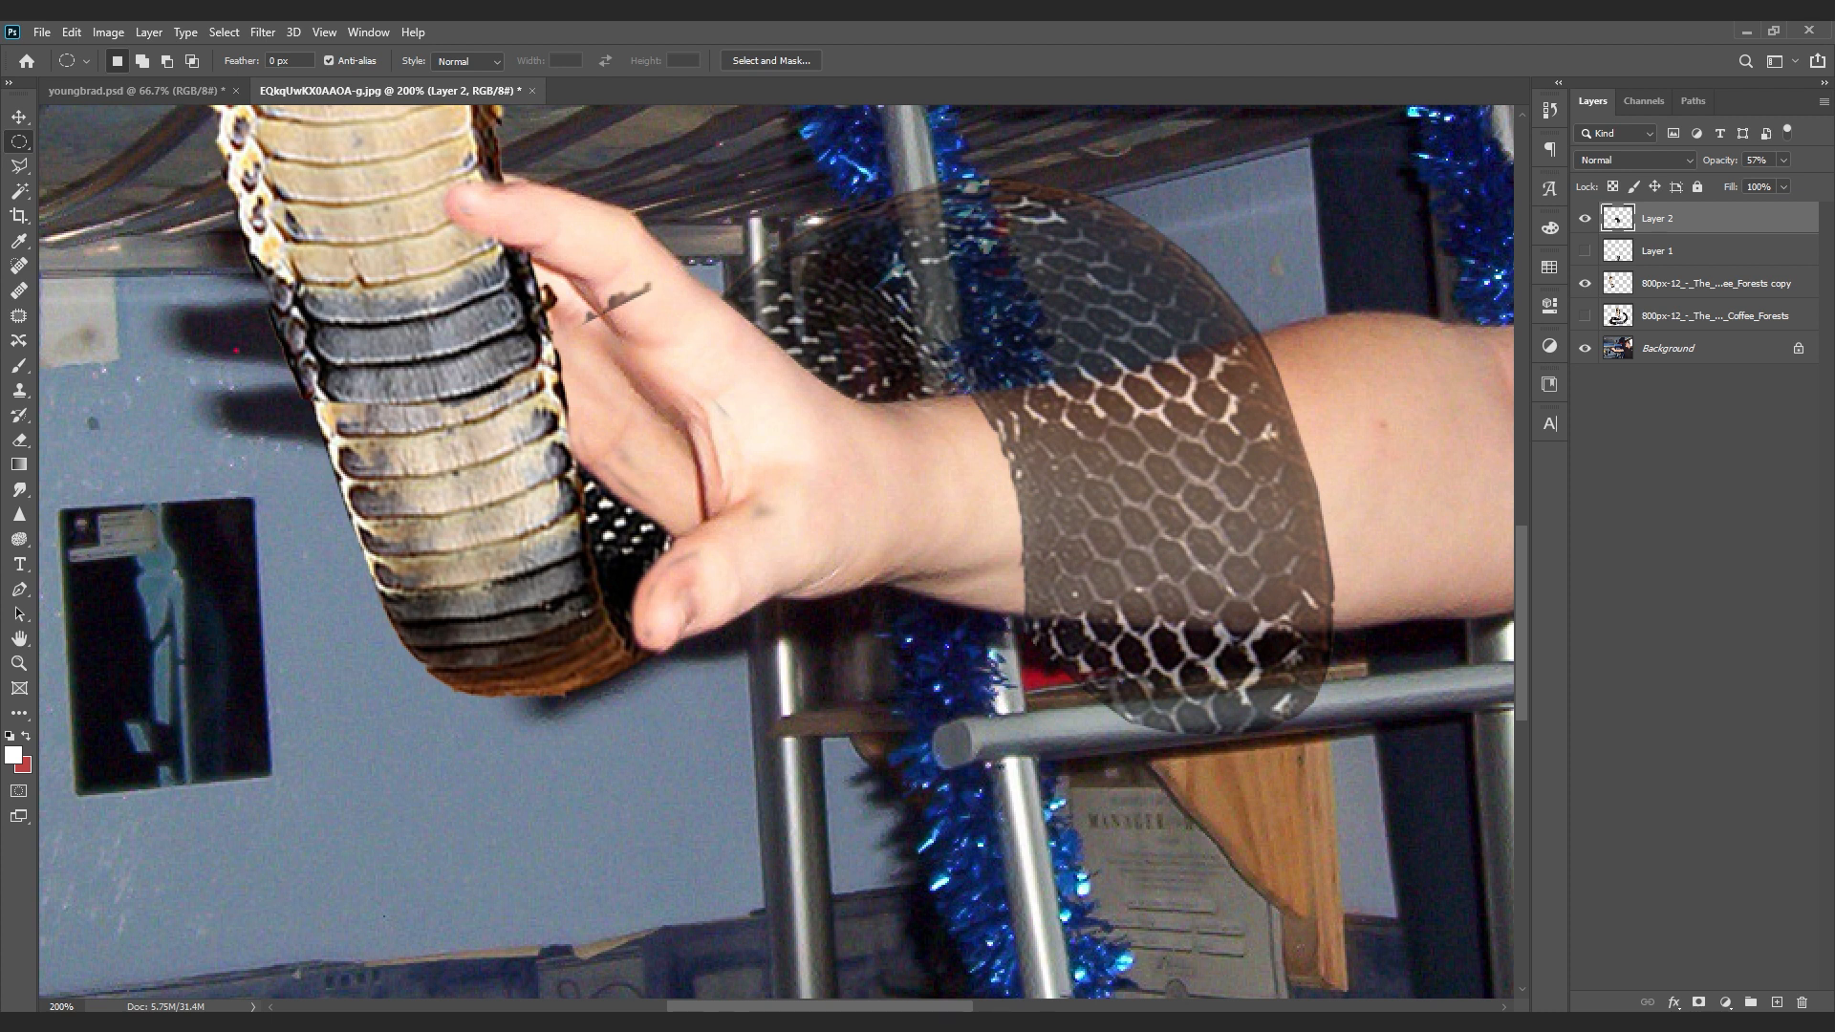
Step: Lasso the leftover dark scale fragment beside the finger on Layer 2, delete it and clear the selection
{"action": "key", "text": "l"}
{"action": "left_click", "coordinate": [637, 271]}
{"action": "left_click", "coordinate": [574, 279]}
{"action": "left_click", "coordinate": [561, 330]}
{"action": "left_click", "coordinate": [610, 357]}
{"action": "left_click", "coordinate": [708, 337]}
{"action": "double_click", "coordinate": [659, 272]}
{"action": "key", "text": "Delete"}
{"action": "key", "text": "m"}
{"action": "key", "text": "ctrl+d"}
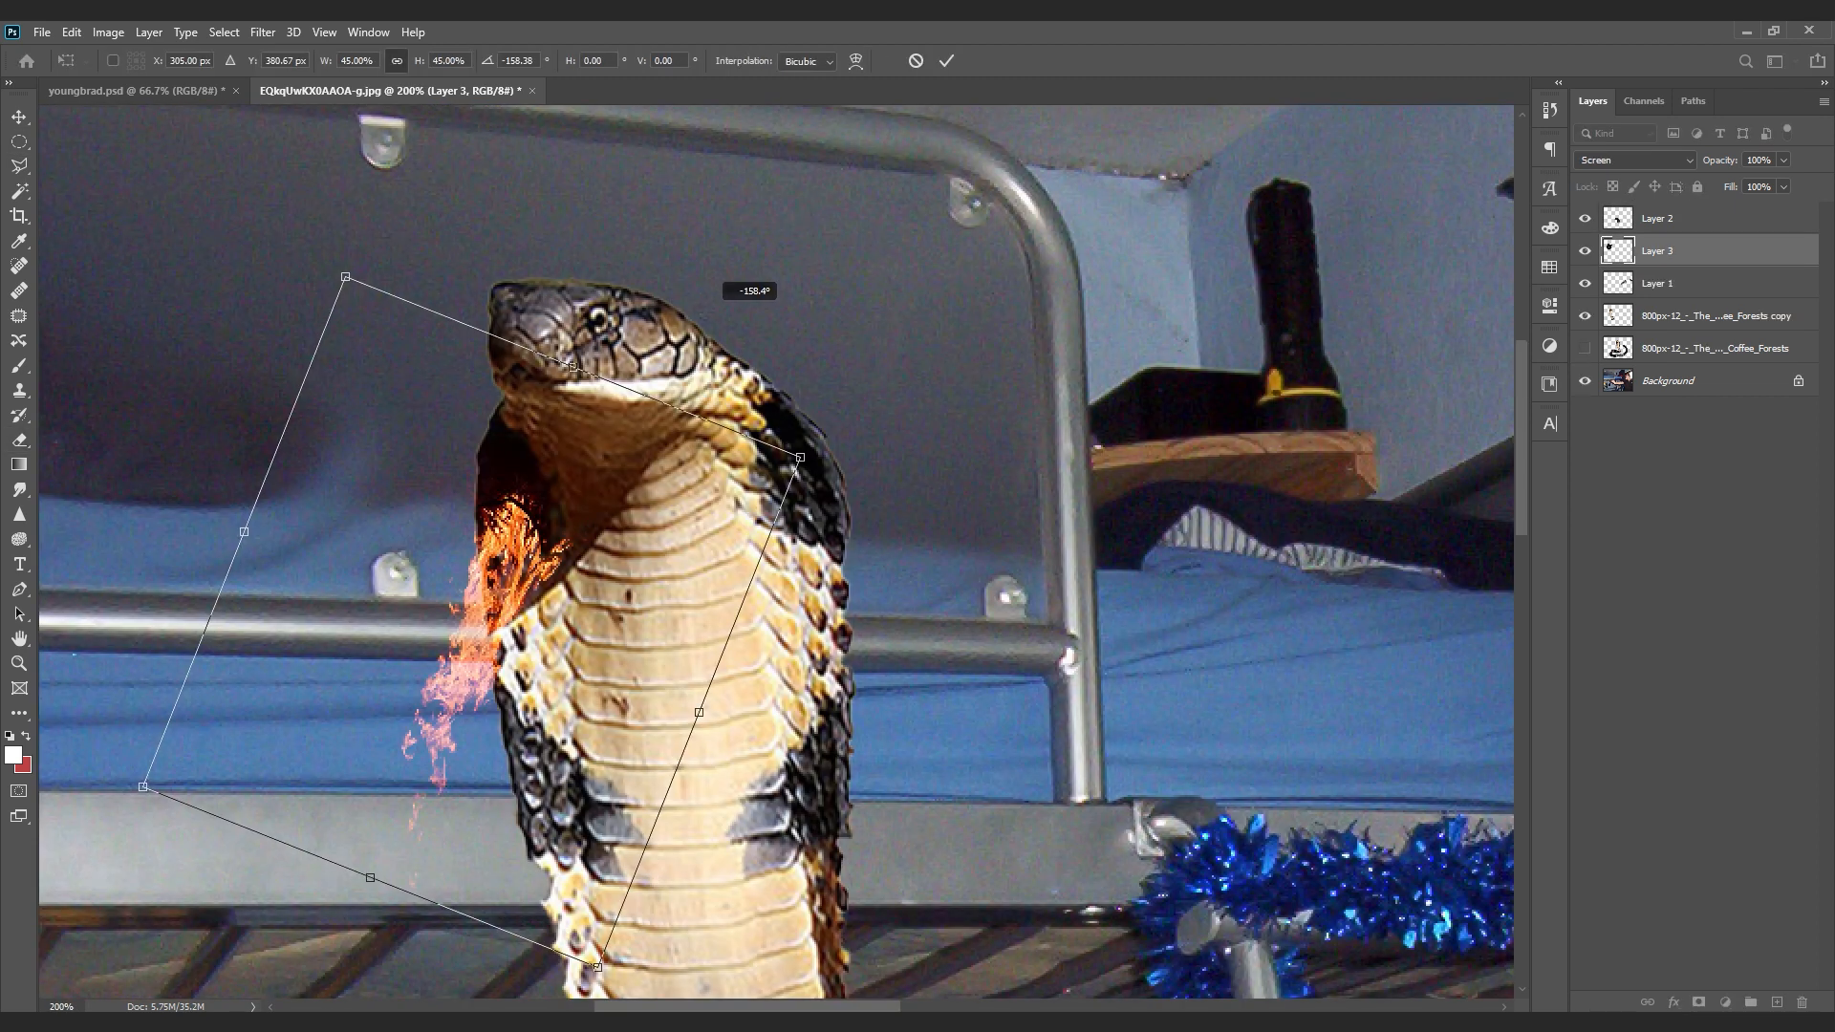
Step: Rotate the flame on Layer 3 and place it so it shoots out and downward from the cobra's mouth
{"action": "left_click_drag", "start_coordinate": [749, 287], "coordinate": [584, 285]}
{"action": "left_click_drag", "start_coordinate": [955, 383], "coordinate": [994, 449]}
{"action": "mouse_move", "coordinate": [573, 363]}
{"action": "left_mouse_down"}
{"action": "mouse_move", "coordinate": [631, 401]}
{"action": "mouse_move", "coordinate": [598, 390]}
{"action": "left_mouse_up"}
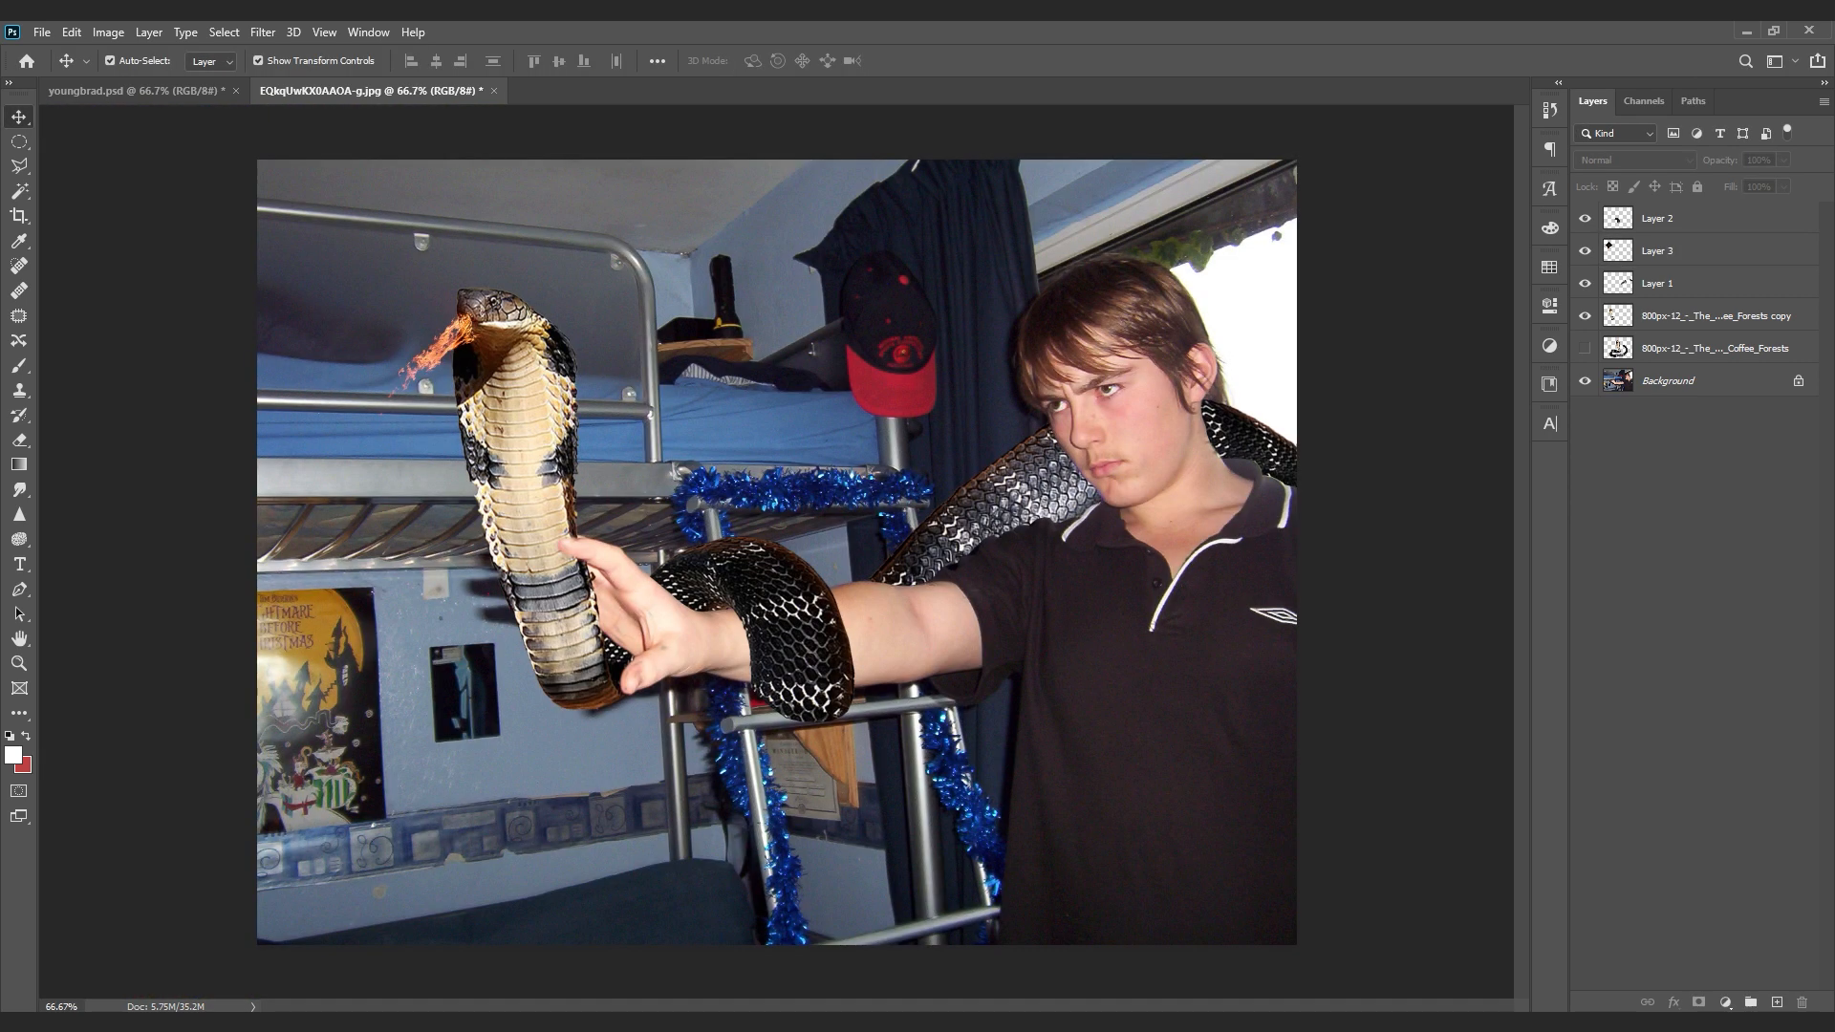
Step: Try duplicating the flame layer to form a second stream of fire at the cobra's mouth
{"action": "key", "text": "ctrl+plus"}
{"action": "key", "text": "ctrl+plus"}
{"action": "scroll", "coordinate": [774, 555], "scroll_direction": "up", "scroll_amount": 5}
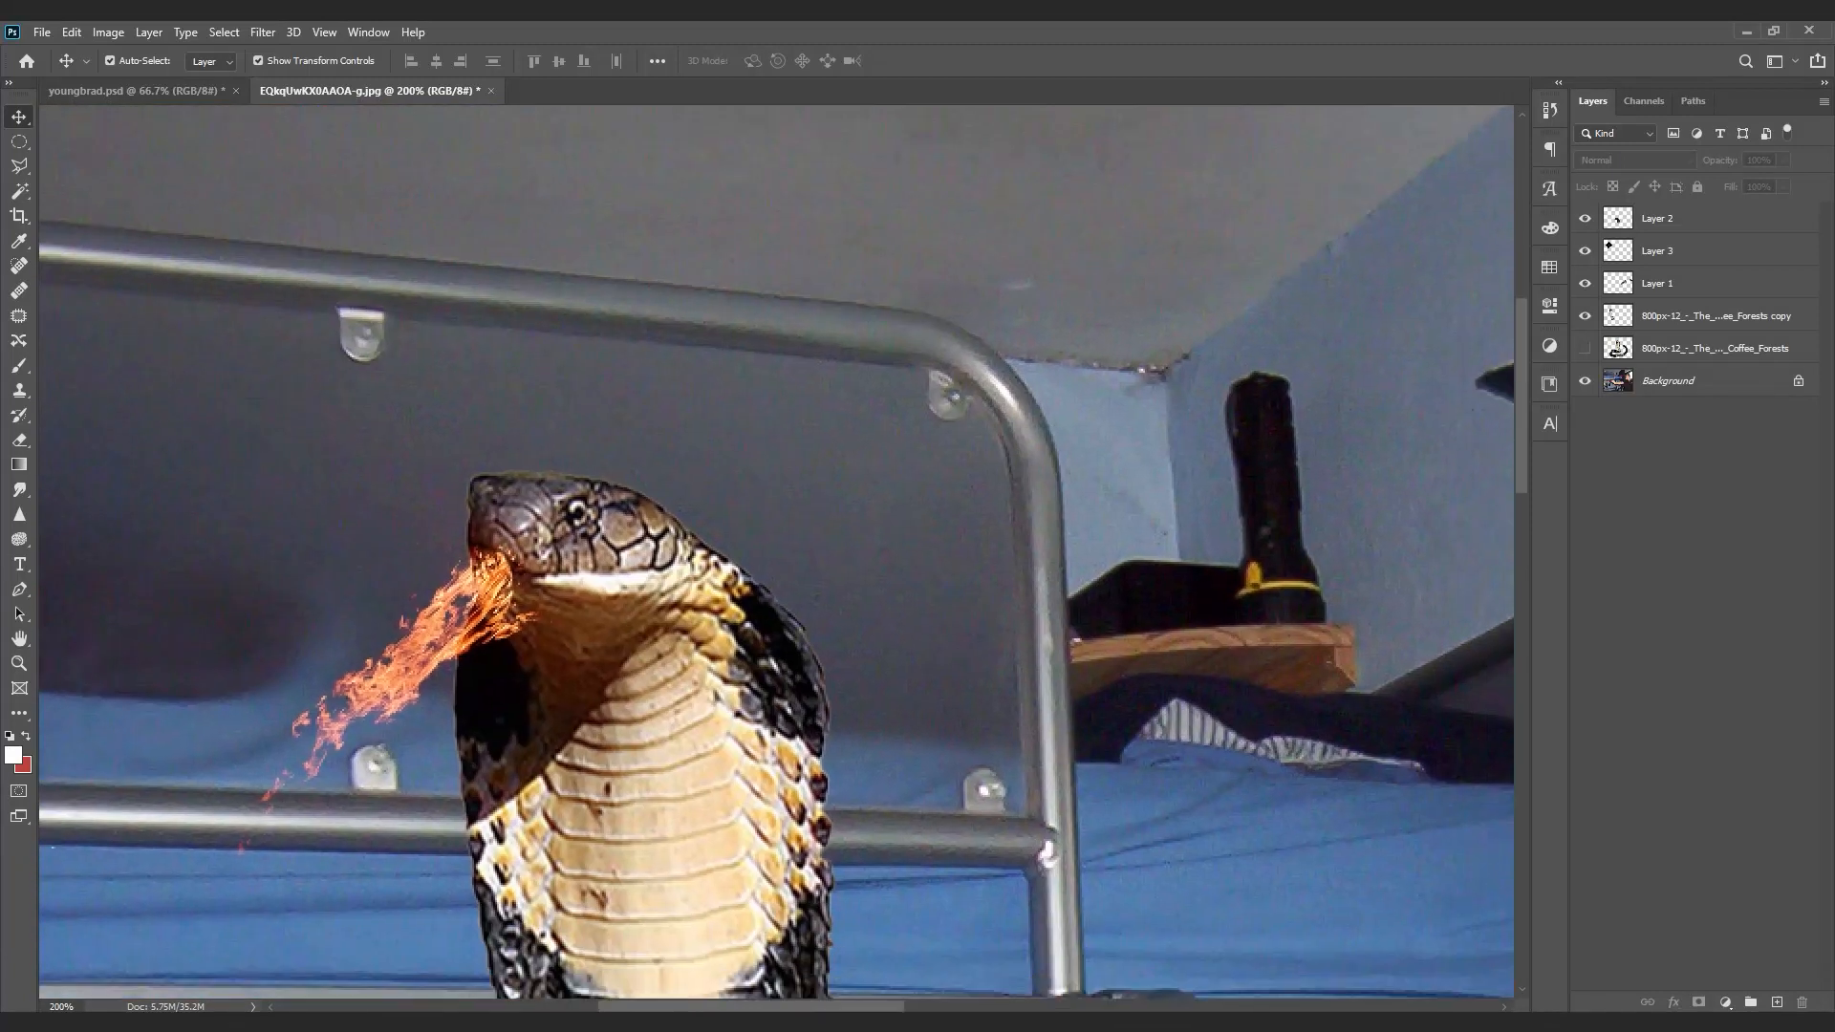
{"action": "scroll", "coordinate": [774, 555], "scroll_direction": "down", "scroll_amount": 5}
{"action": "left_click", "coordinate": [535, 535]}
{"action": "right_click", "coordinate": [1734, 250]}
{"action": "left_click", "coordinate": [1528, 306]}
{"action": "key", "text": "Return"}
{"action": "key", "text": "ctrl+minus"}
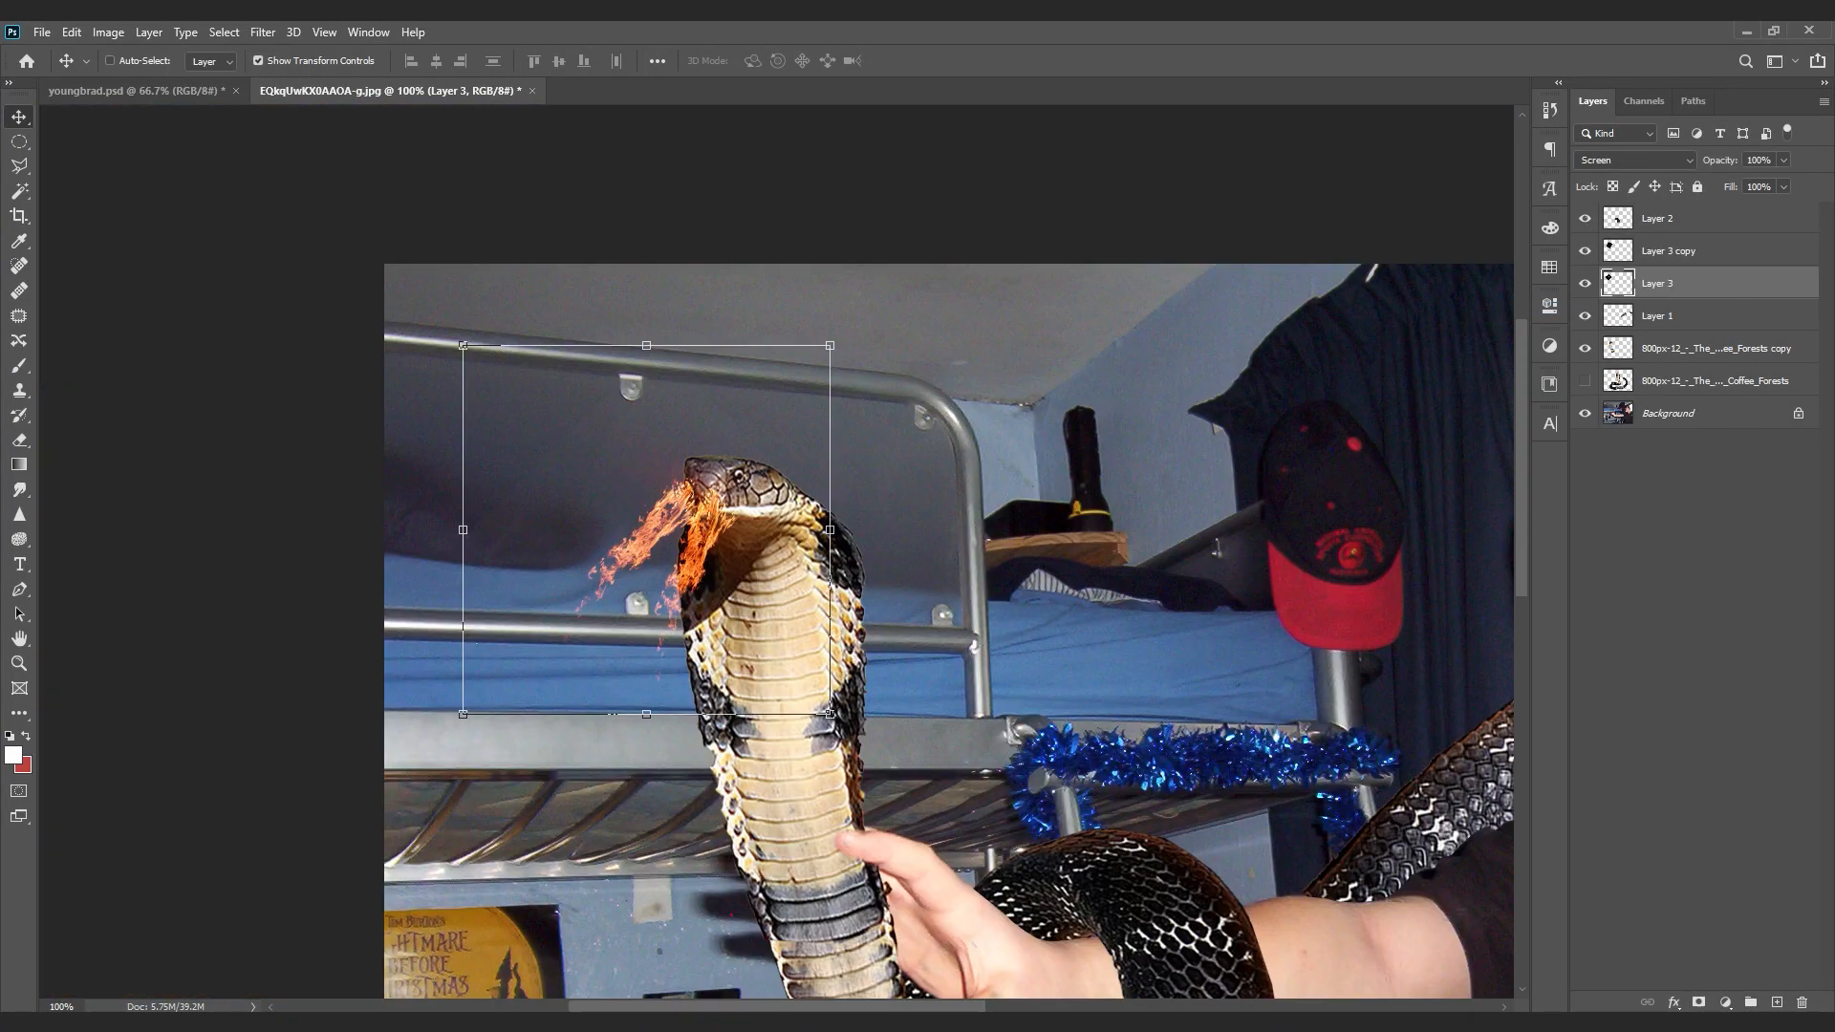
{"action": "key", "text": "ctrl+minus"}
{"action": "left_click", "coordinate": [110, 60]}
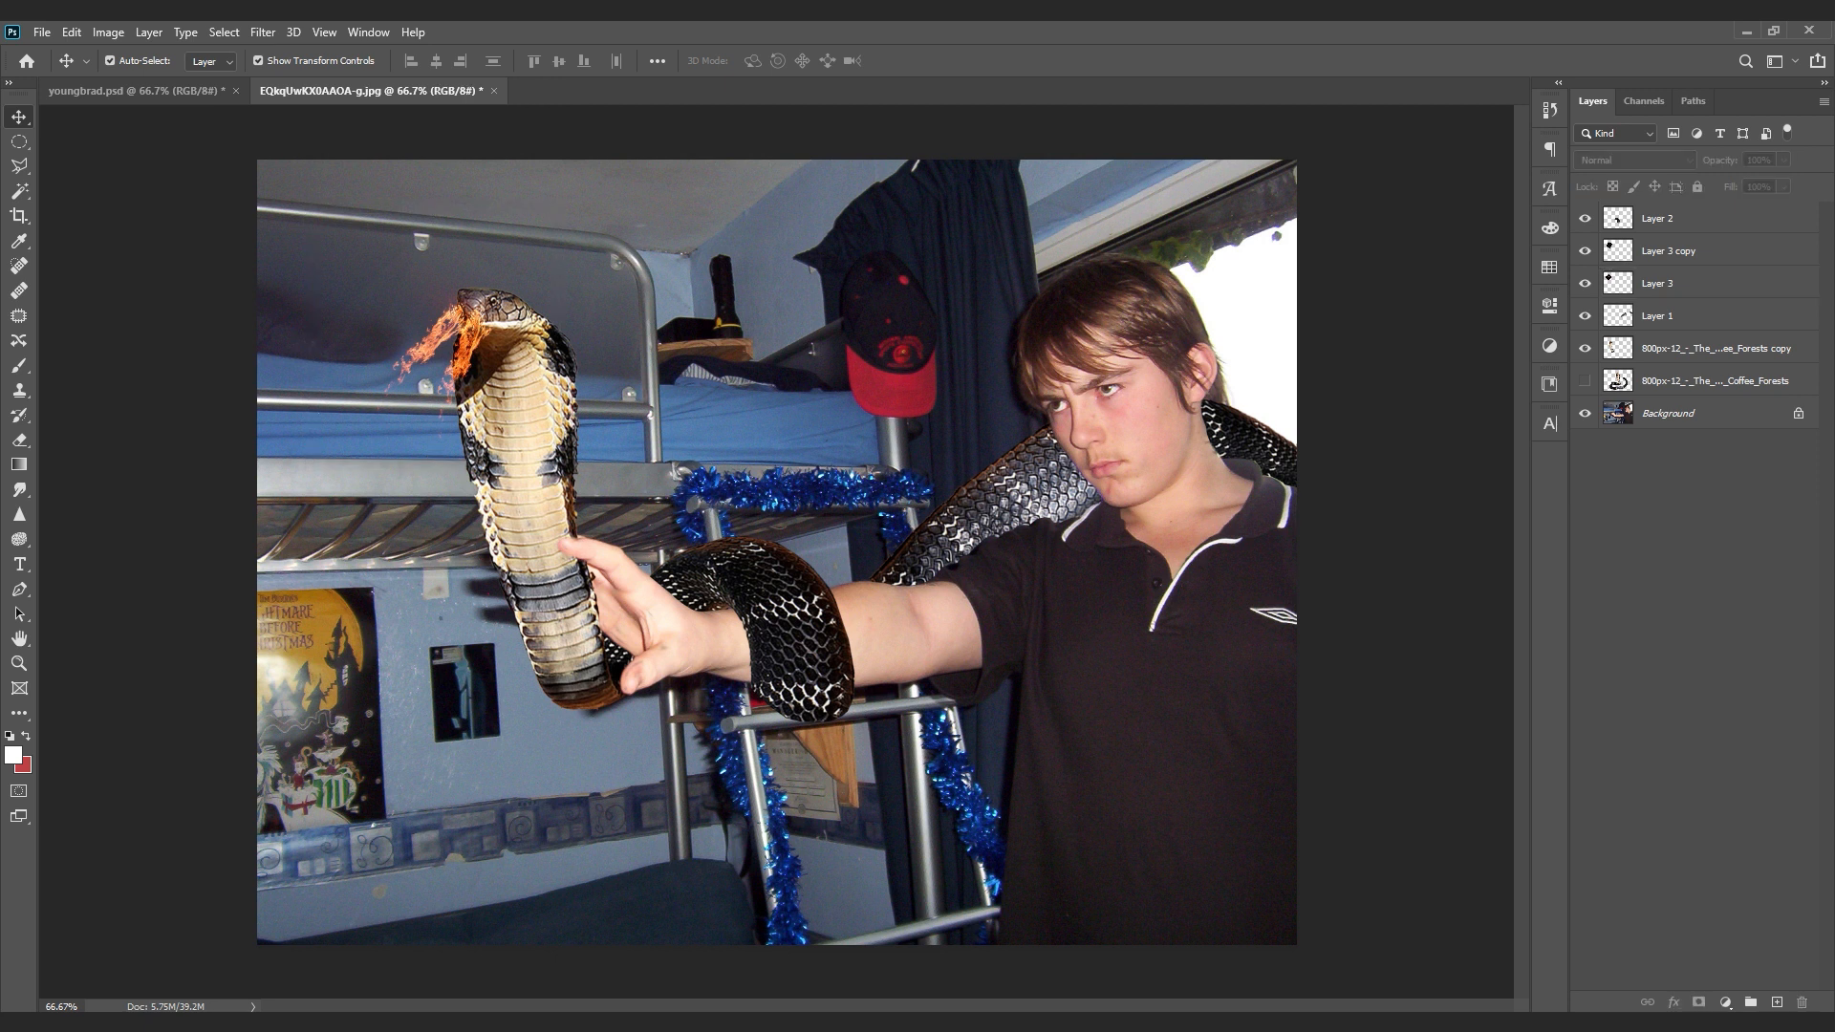
Step: Undo the duplicated flame so only one stream of fire leaves the cobra's mouth
{"action": "key", "text": "ctrl+plus"}
{"action": "key", "text": "ctrl+z"}
{"action": "key", "text": "ctrl+z"}
{"action": "key", "text": "ctrl+z"}
{"action": "key", "text": "ctrl+z"}
{"action": "key", "text": "ctrl+z"}
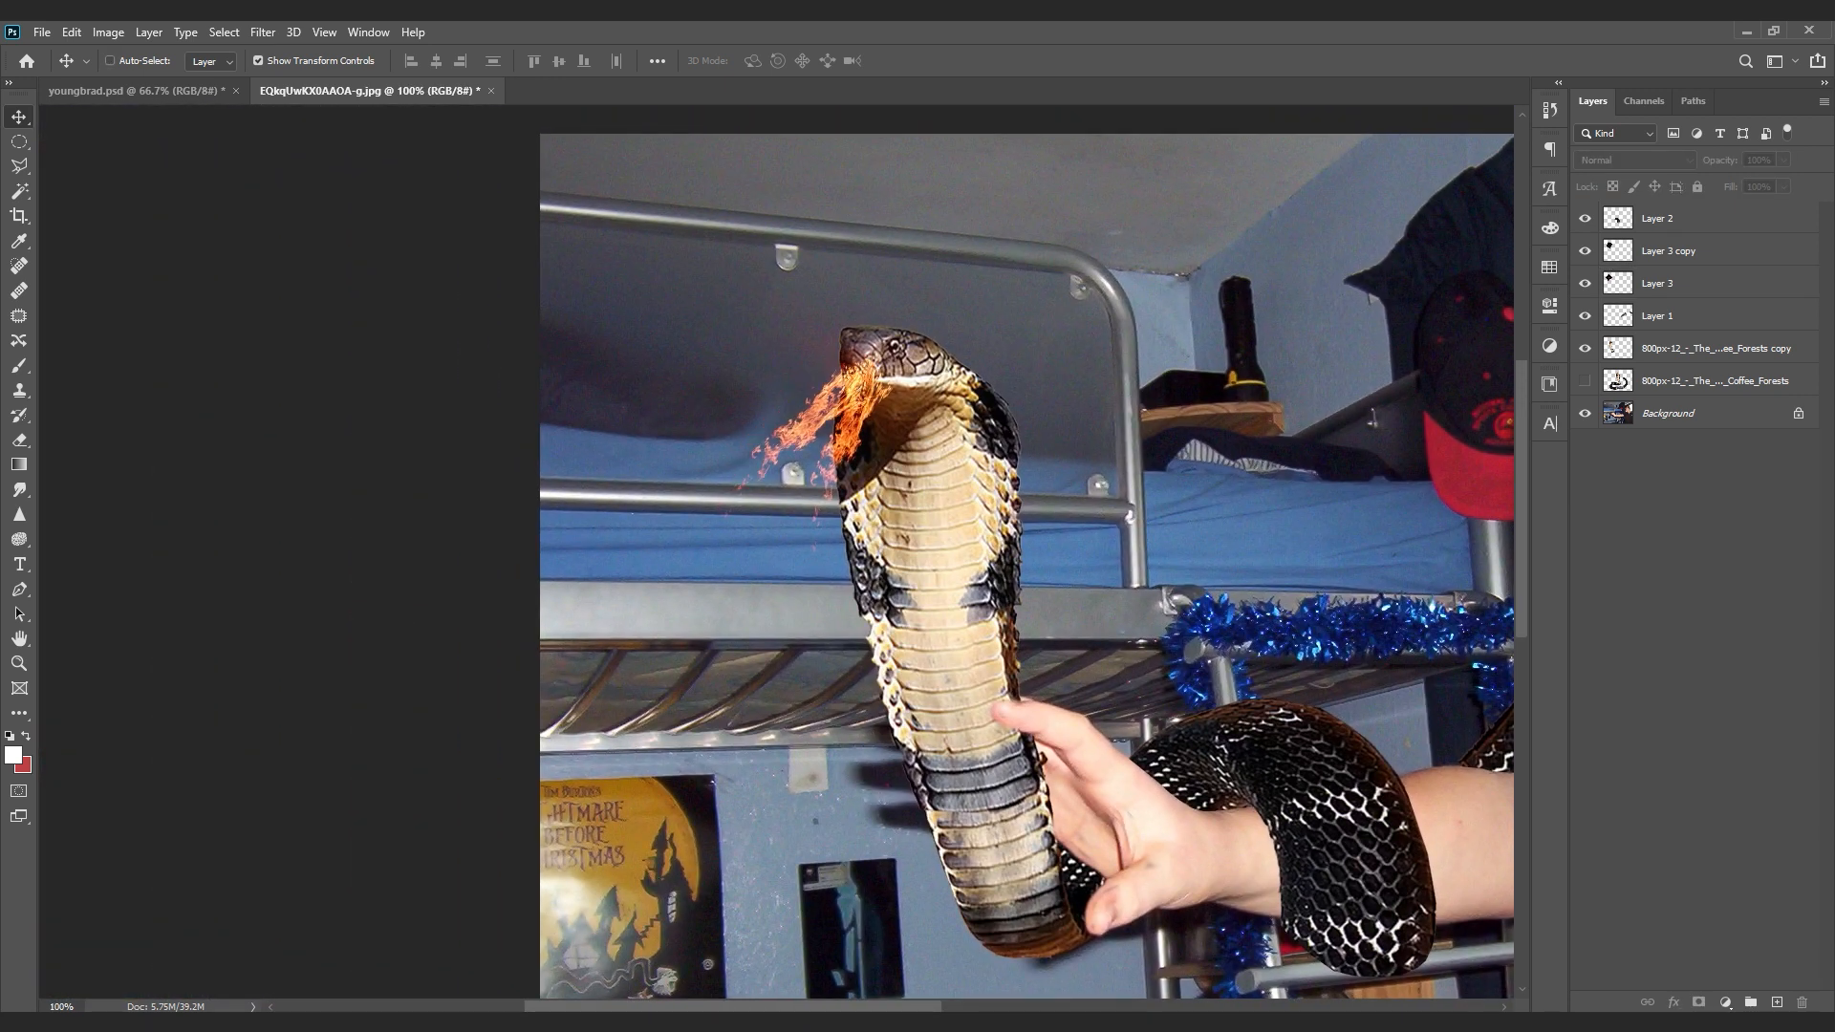
{"action": "key", "text": "ctrl+minus"}
{"action": "key", "text": "ctrl+minus"}
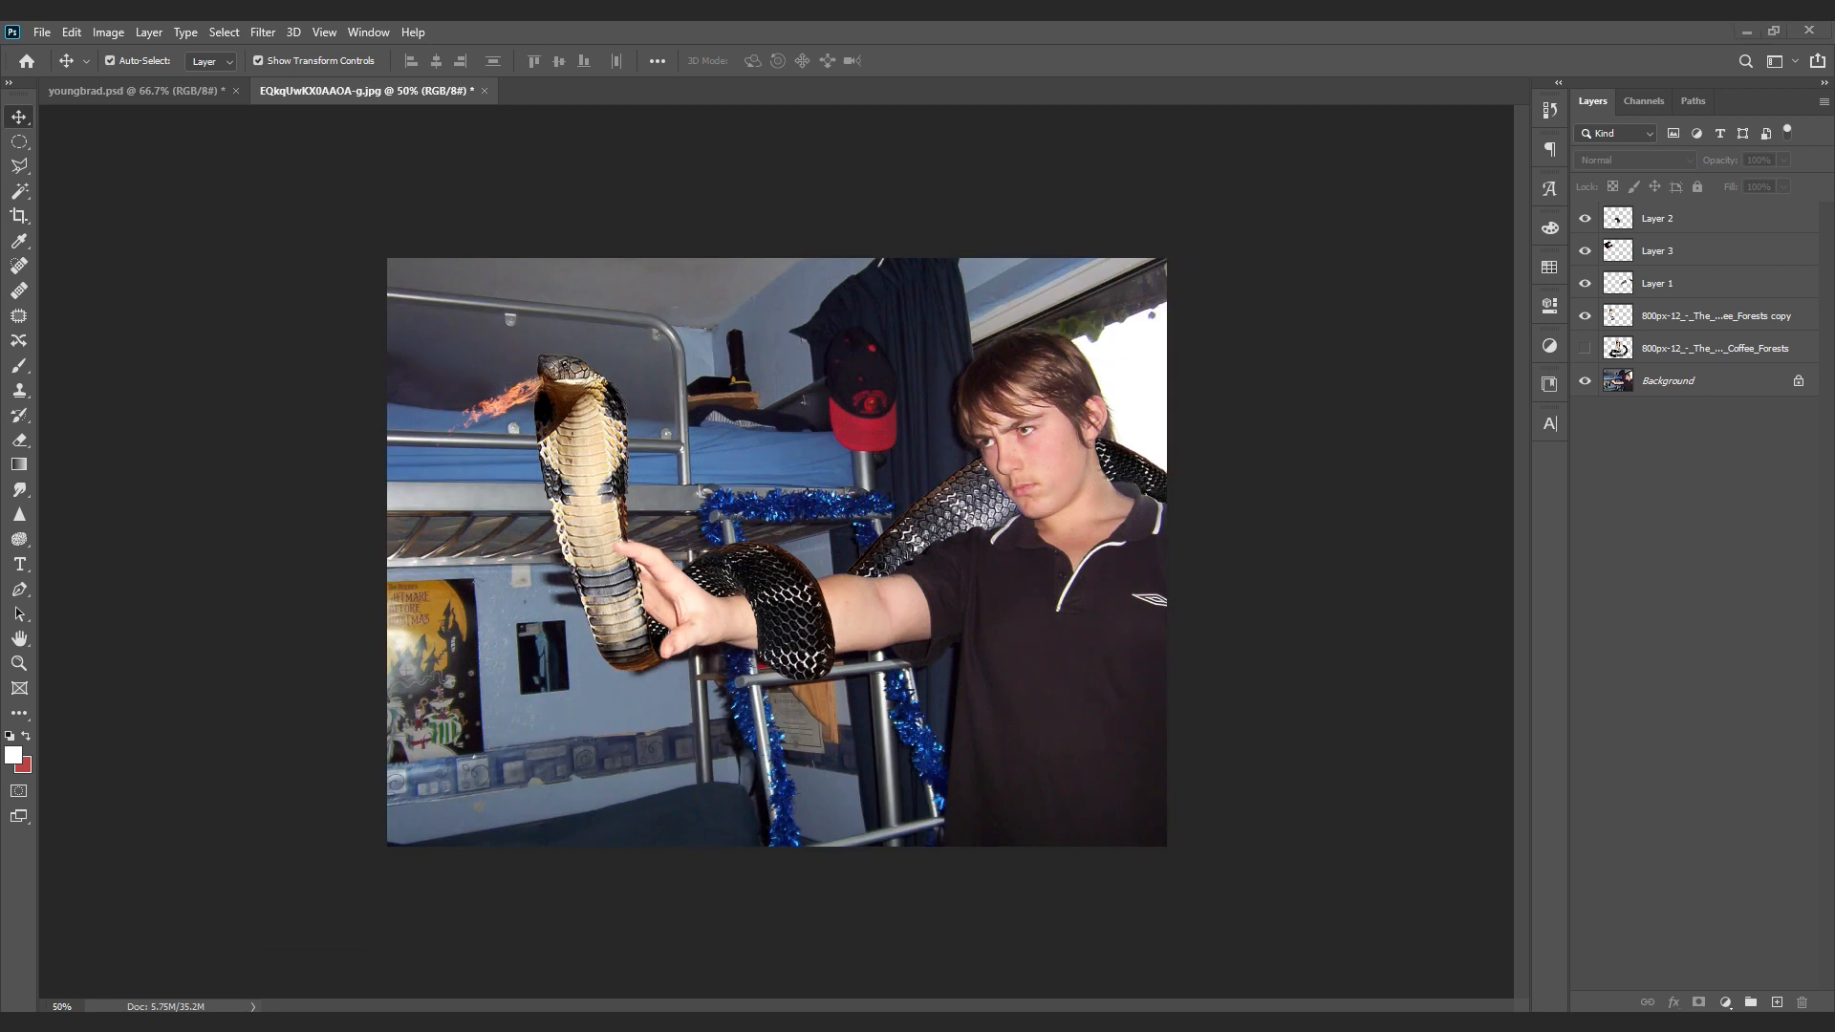
Step: On a new top layer, paint black strokes with a 175 px brush around the man's head and along the cobra's hood
{"action": "key", "text": "ctrl+shift+alt+n"}
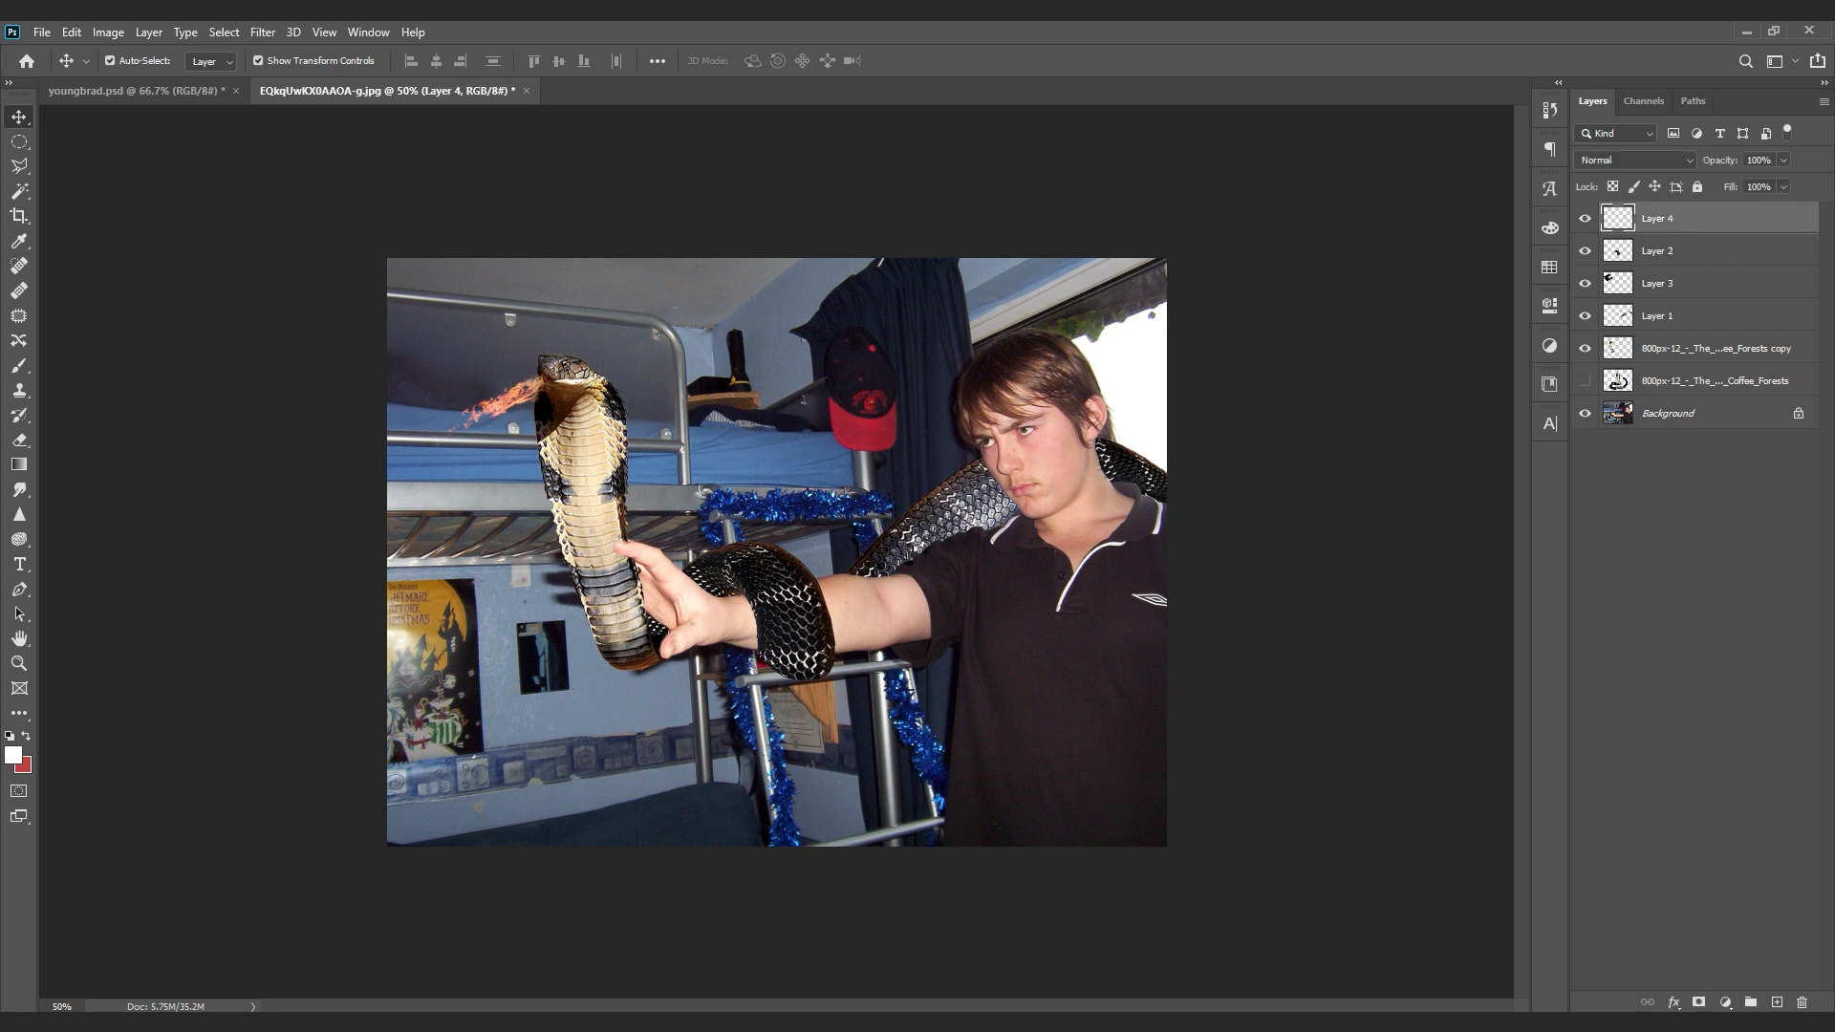
{"action": "key", "text": "b"}
{"action": "key", "text": "d"}
{"action": "key", "text": "bracketright"}
{"action": "key", "text": "bracketright"}
{"action": "key", "text": "bracketright"}
{"action": "key", "text": "bracketright"}
{"action": "key", "text": "bracketright"}
{"action": "key", "text": "bracketright"}
{"action": "mouse_move", "coordinate": [959, 390]}
{"action": "left_mouse_down"}
{"action": "mouse_move", "coordinate": [1050, 320]}
{"action": "mouse_move", "coordinate": [1118, 430]}
{"action": "mouse_move", "coordinate": [1037, 387]}
{"action": "mouse_move", "coordinate": [1123, 486]}
{"action": "left_mouse_up"}
{"action": "mouse_move", "coordinate": [941, 394]}
{"action": "left_mouse_down"}
{"action": "mouse_move", "coordinate": [948, 516]}
{"action": "mouse_move", "coordinate": [984, 537]}
{"action": "left_mouse_up"}
{"action": "left_click_drag", "start_coordinate": [585, 354], "coordinate": [680, 506]}
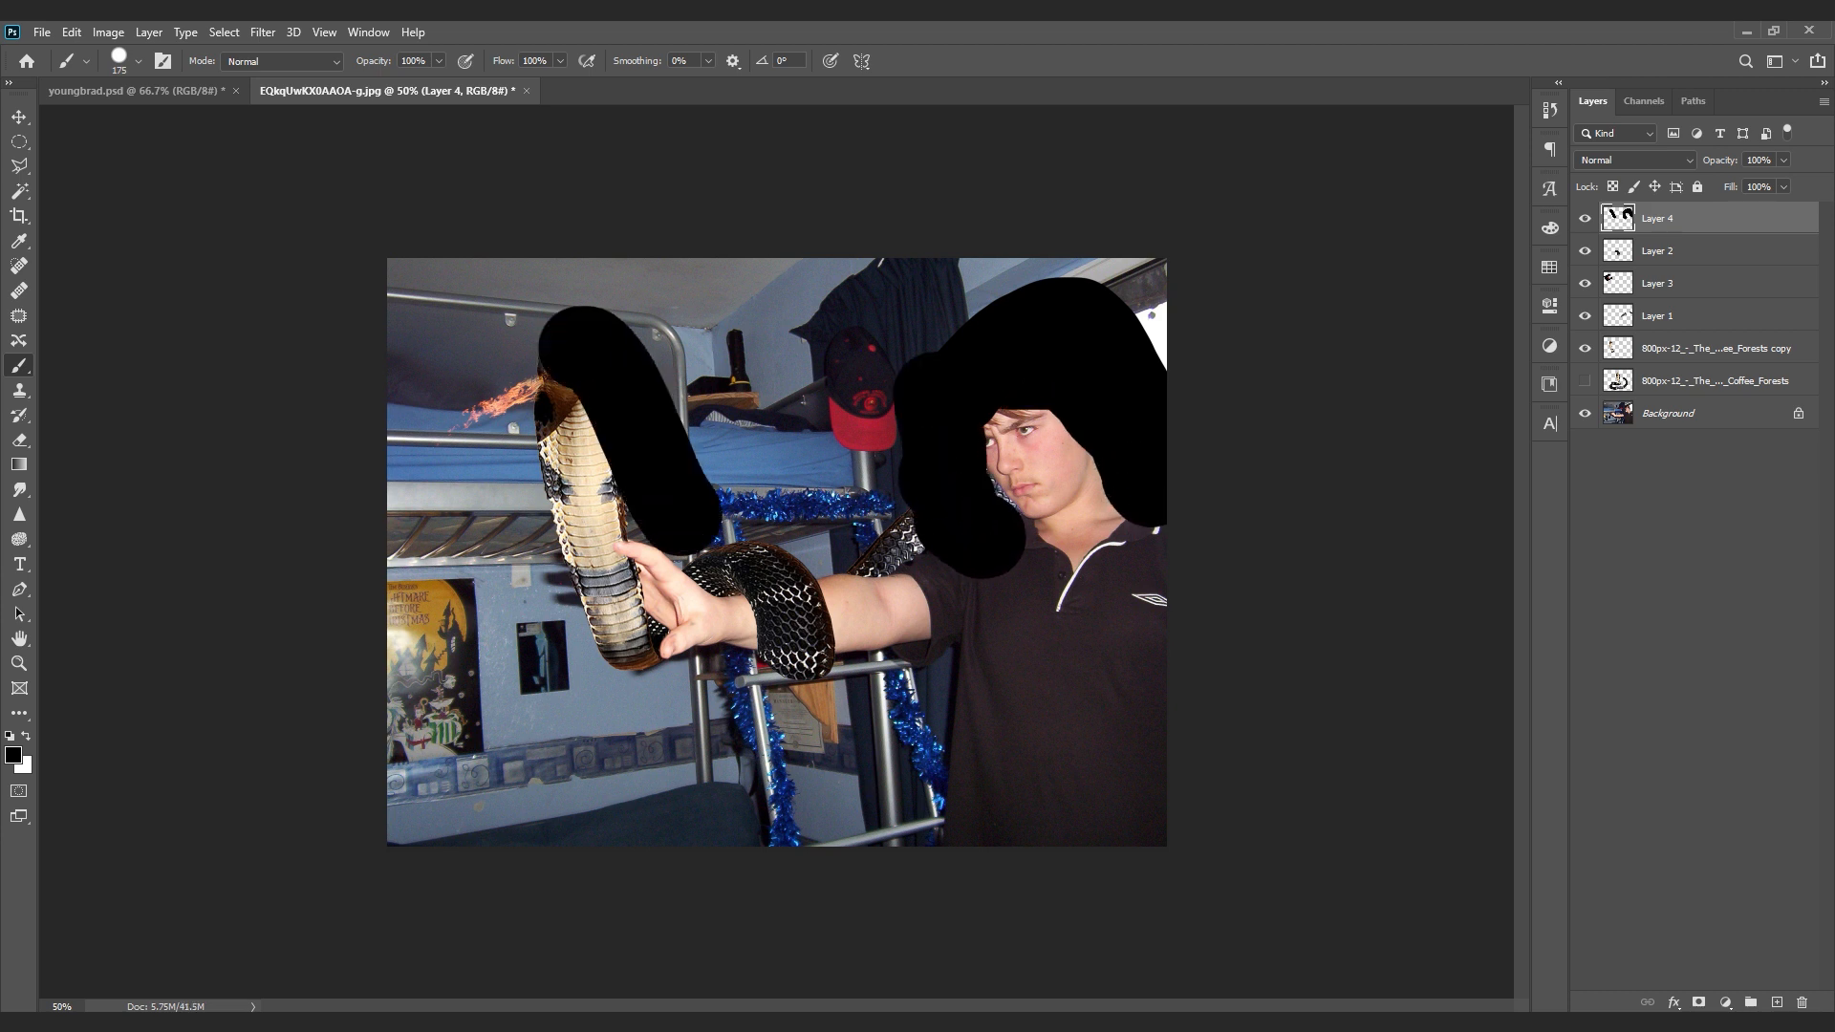